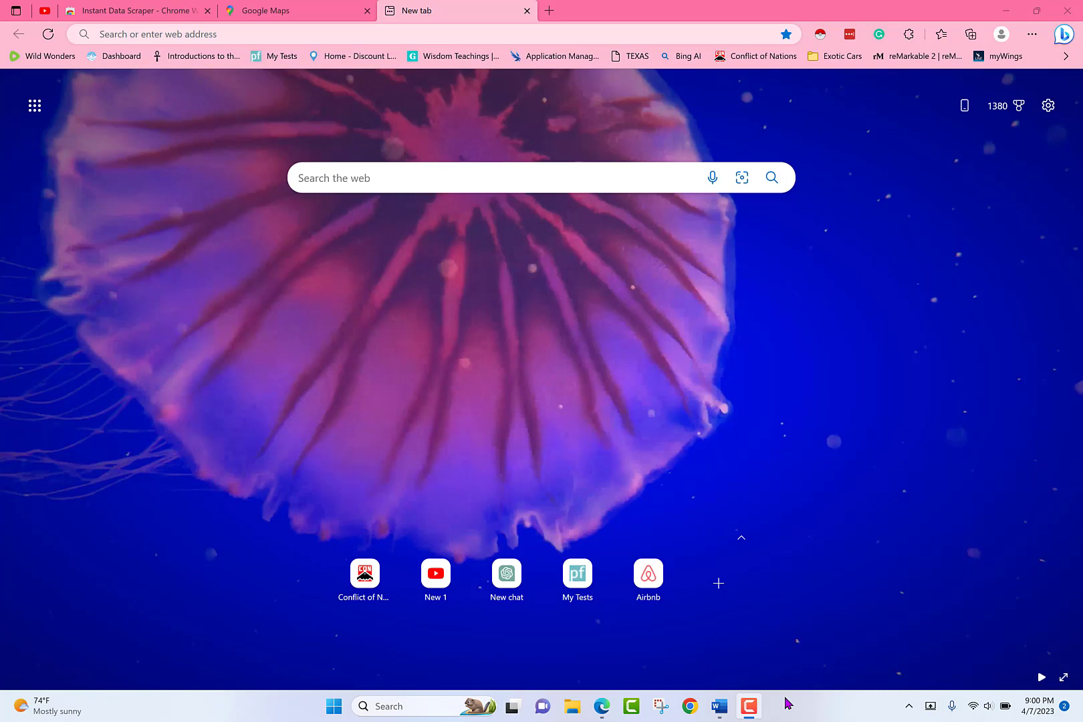
Step: Bring up the Cold Calling Script and highlight 'Pegasus Website Design' in its opening pitch
left_click(720, 705)
scroll(664, 386, "up", 4)
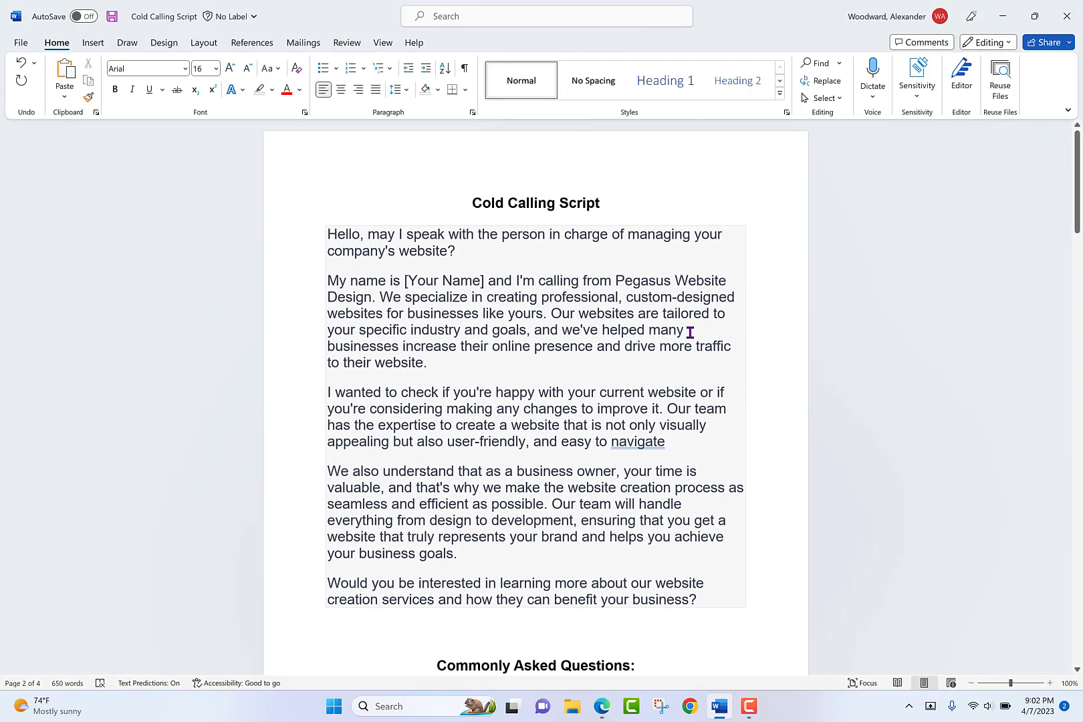
left_click_drag(615, 280, 377, 297)
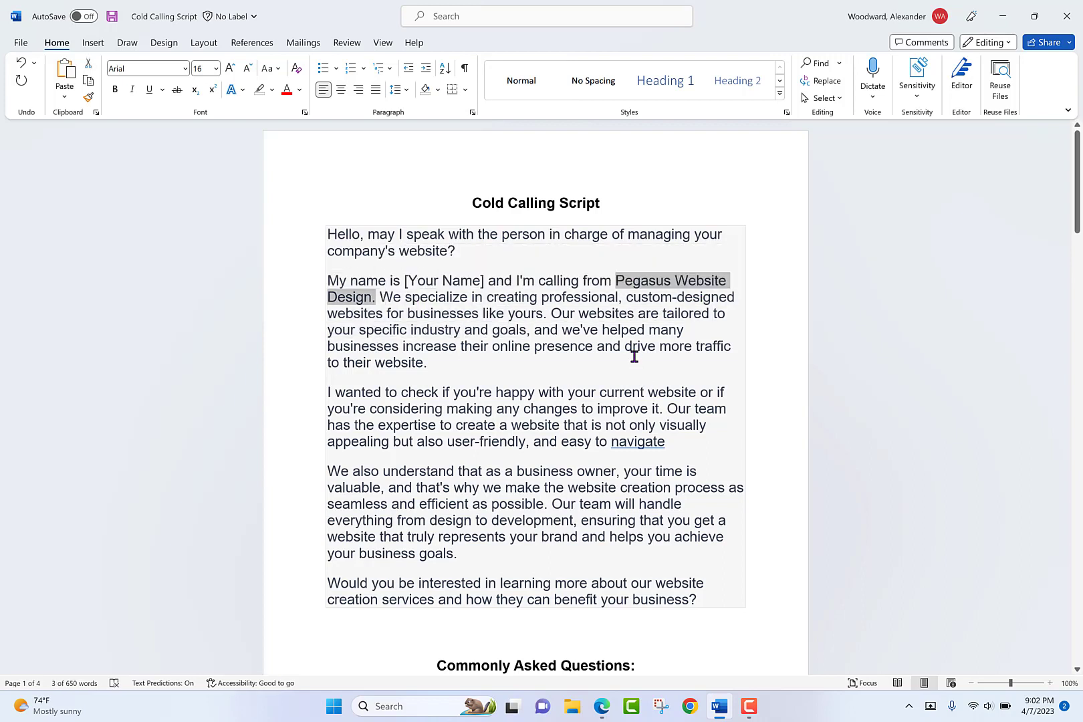
left_click(460, 317)
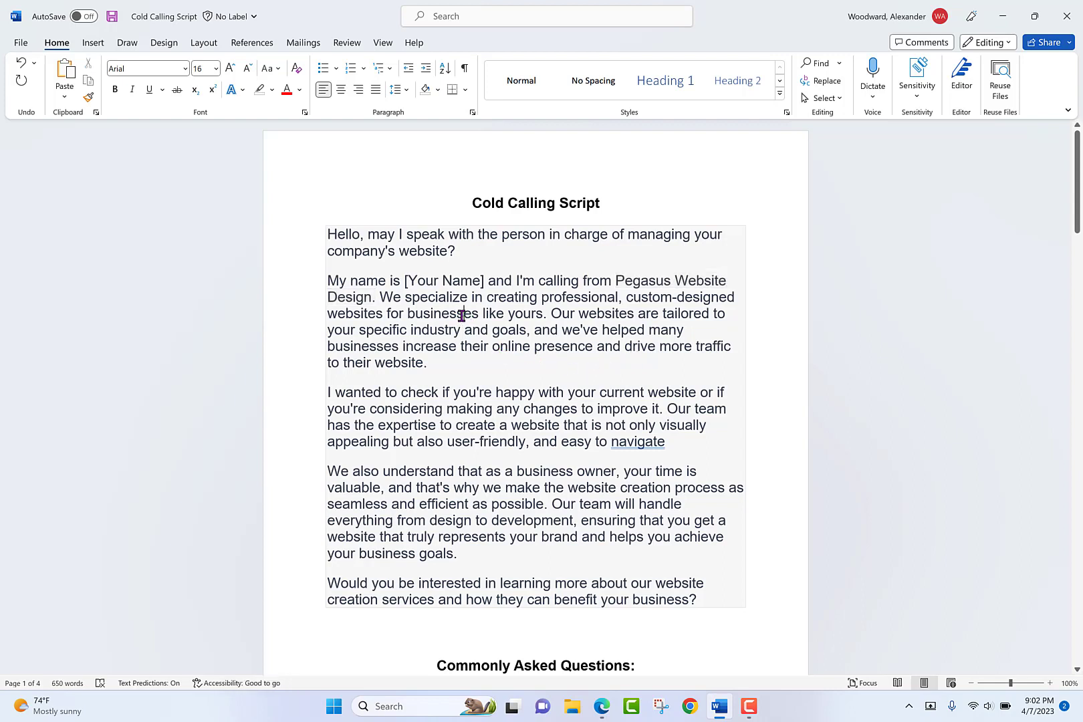
Step: Switch to Microsoft Edge's new tab page
left_click(601, 706)
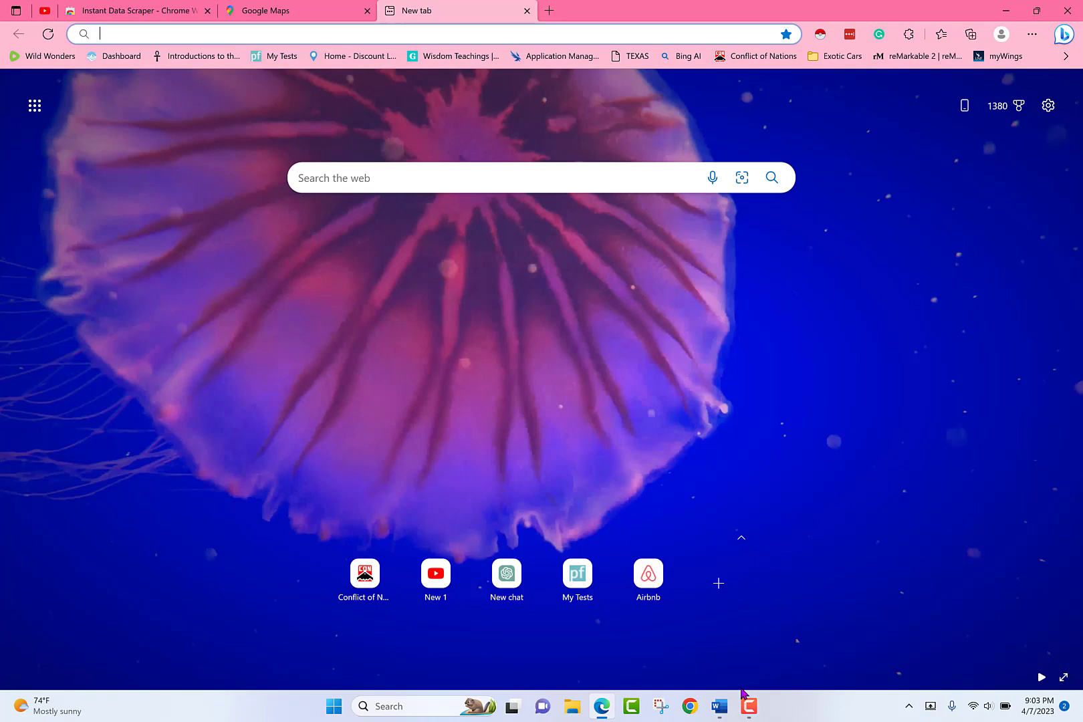
Step: Return to the Cold Calling Script and read through Questions 4–6 and the maintenance task list
left_click(722, 710)
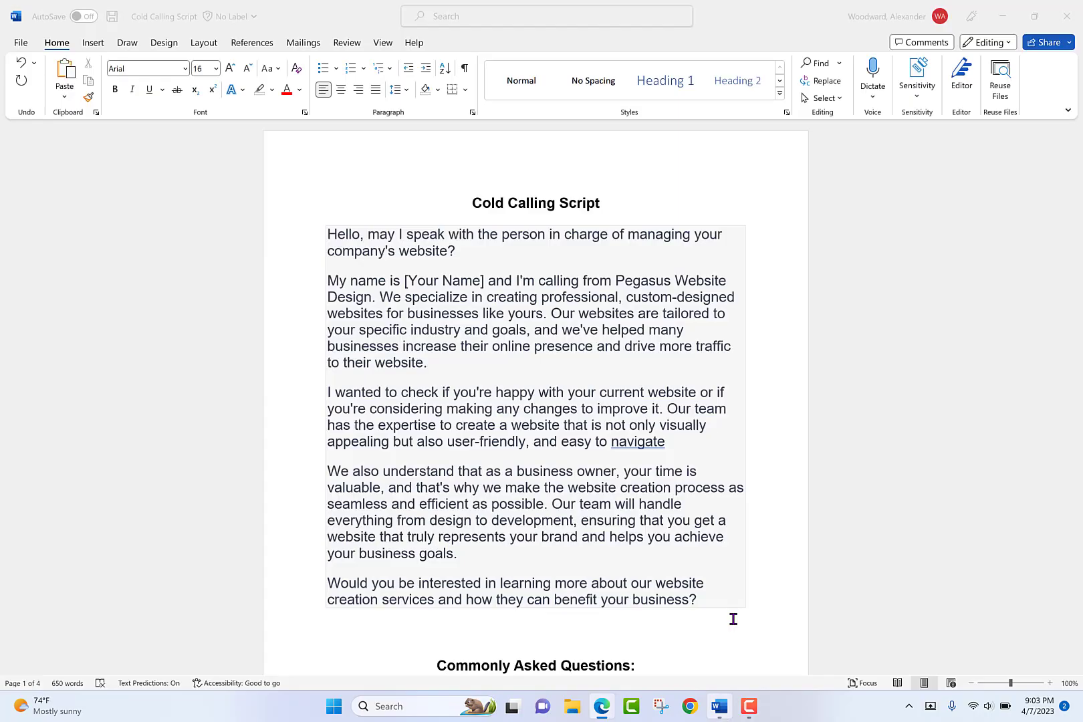
scroll(749, 414, "down", 15)
scroll(715, 428, "down", 20)
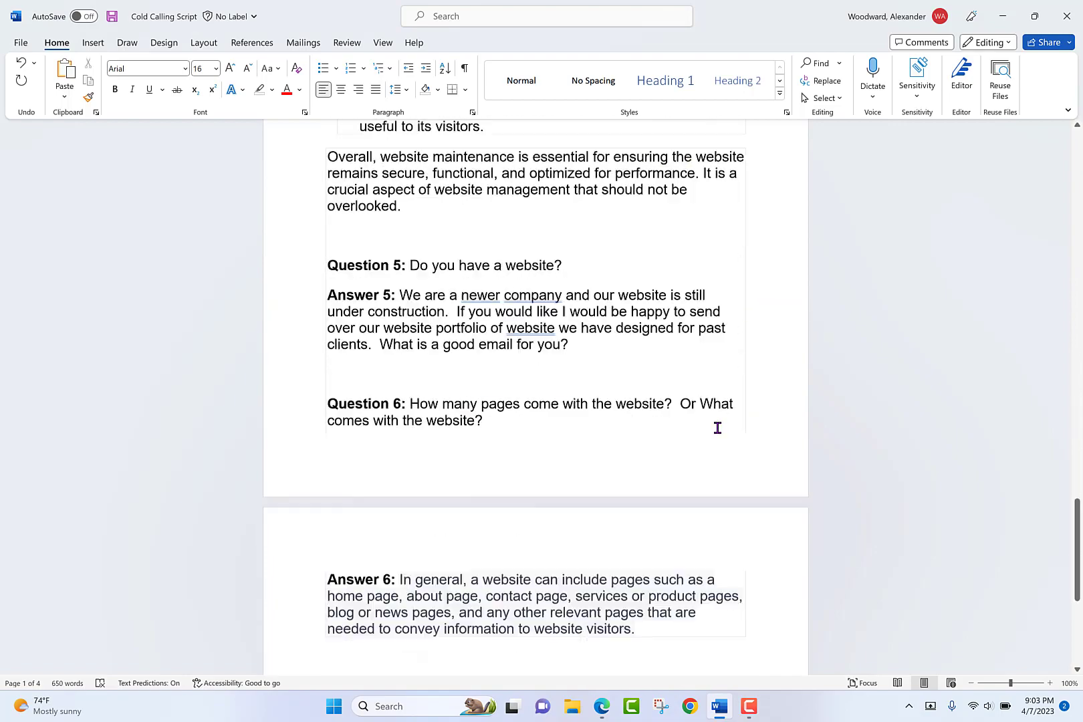
scroll(713, 425, "up", 5)
scroll(713, 426, "up", 10)
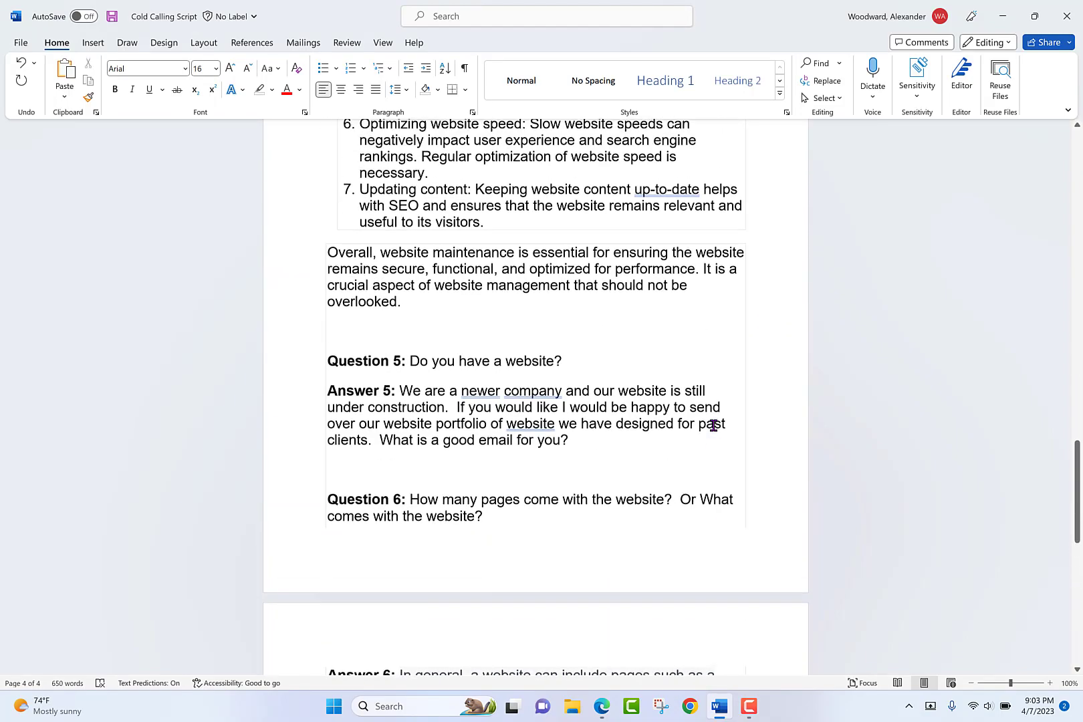
scroll(711, 423, "up", 2)
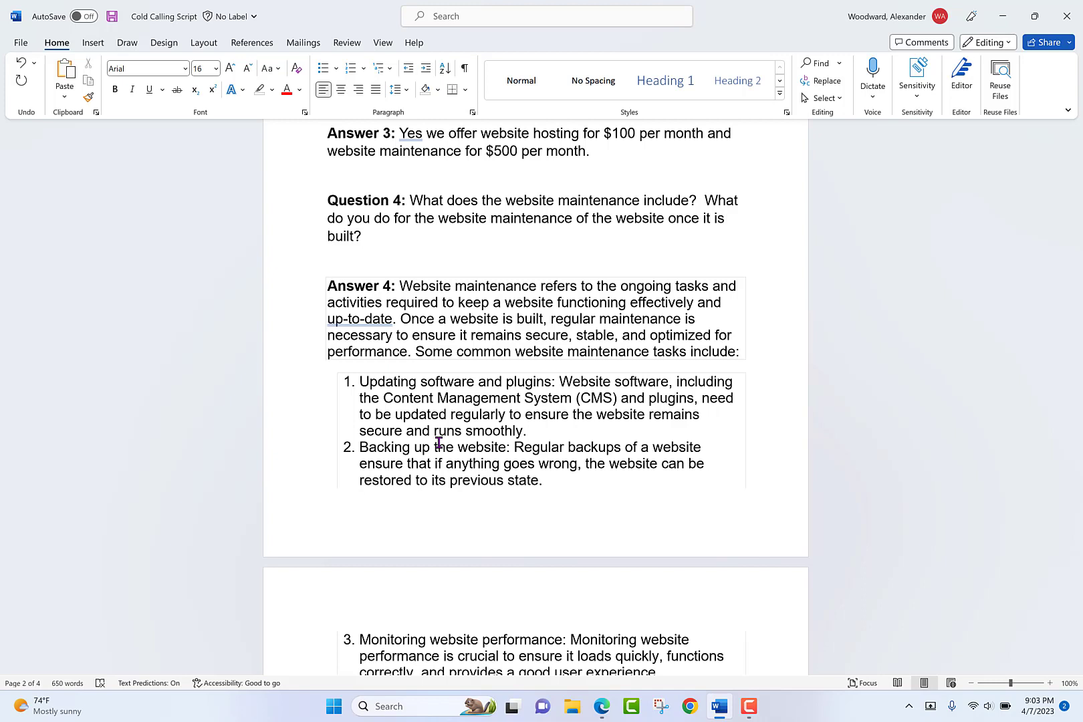
scroll(438, 442, "down", 1)
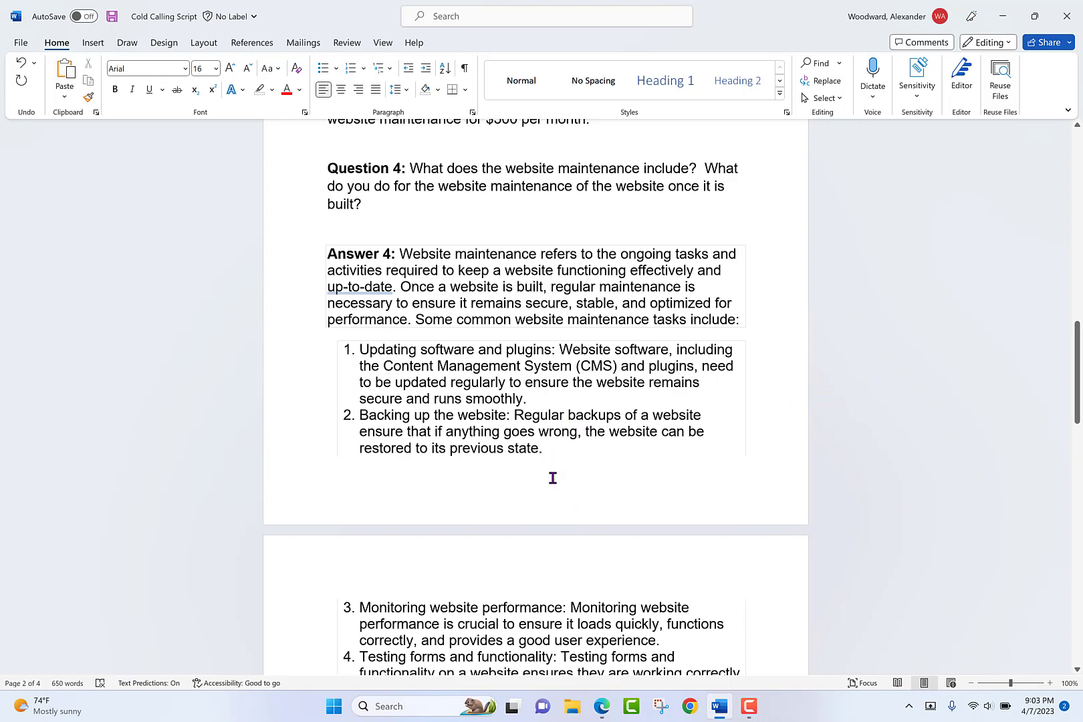
scroll(528, 468, "down", 1)
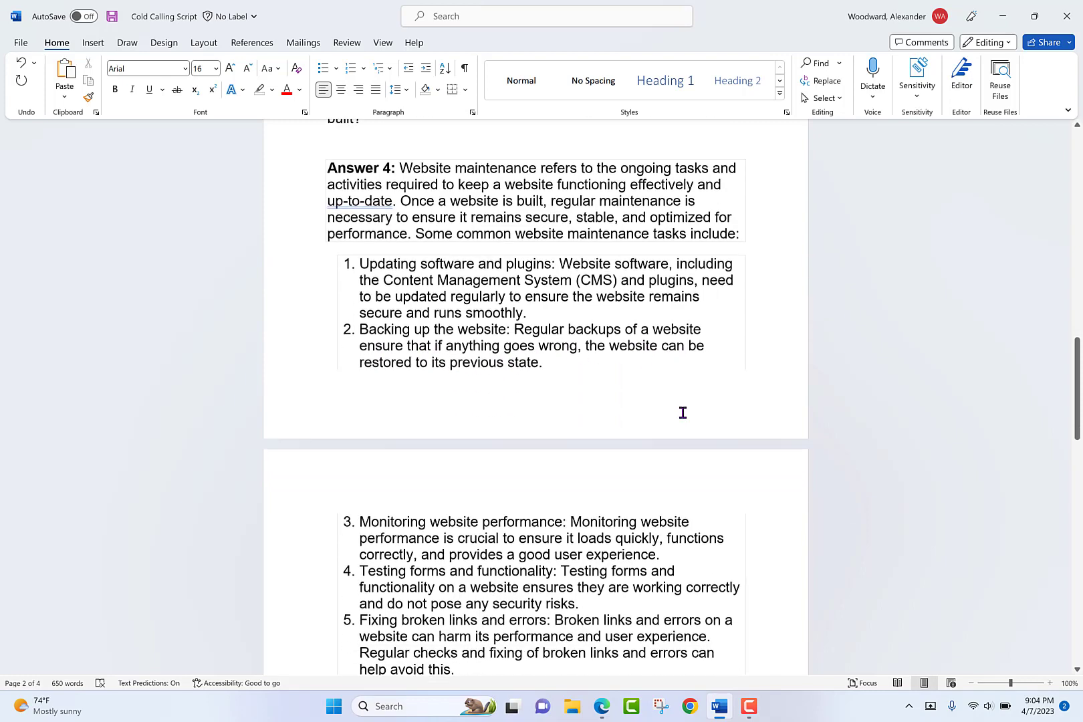
scroll(679, 411, "down", 3)
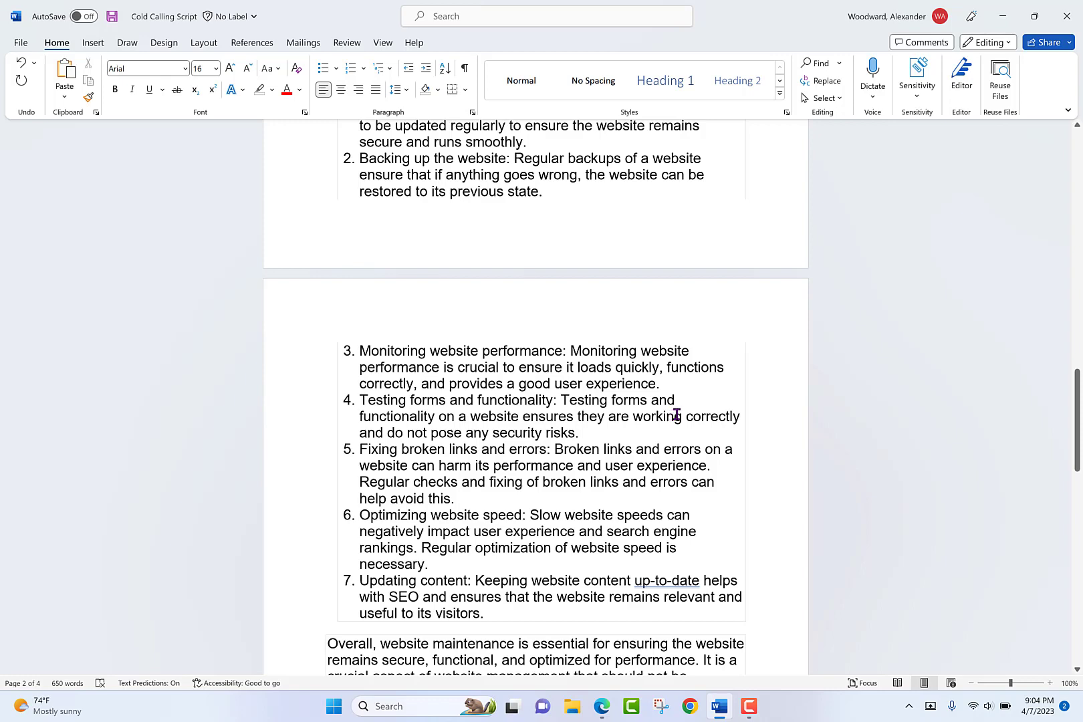
scroll(676, 415, "down", 1)
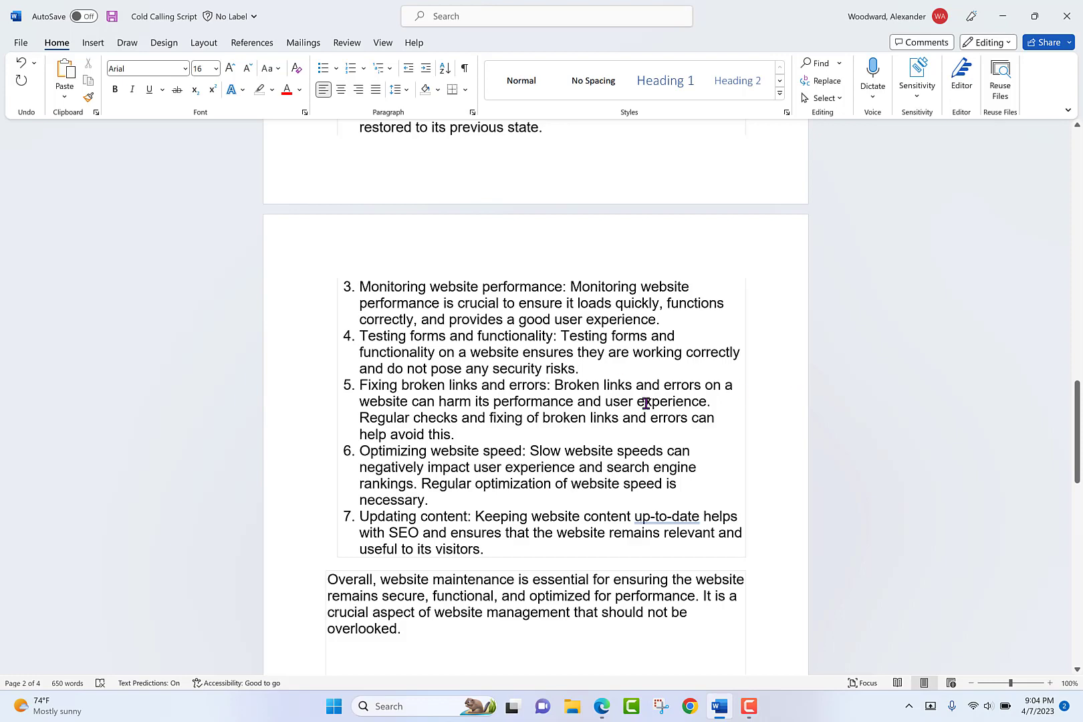
scroll(617, 400, "down", 2)
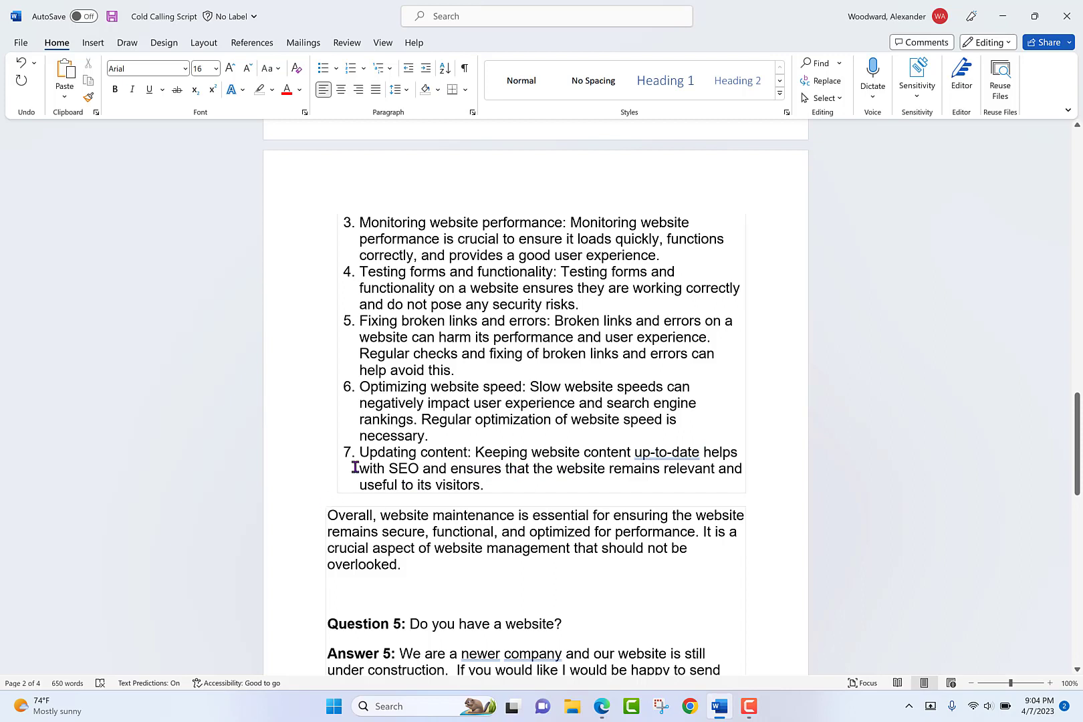
Step: Delete list item 7, 'Updating content', from the maintenance tasks, bringing the script to 628 words
left_click_drag(489, 483, 337, 453)
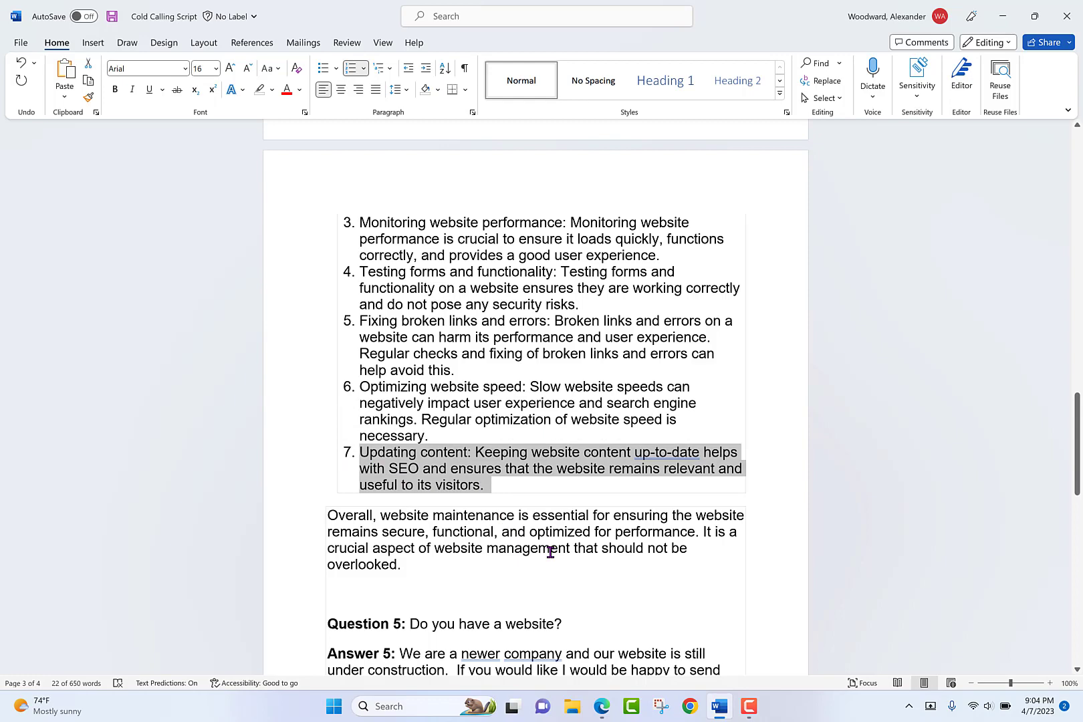
key("Delete")
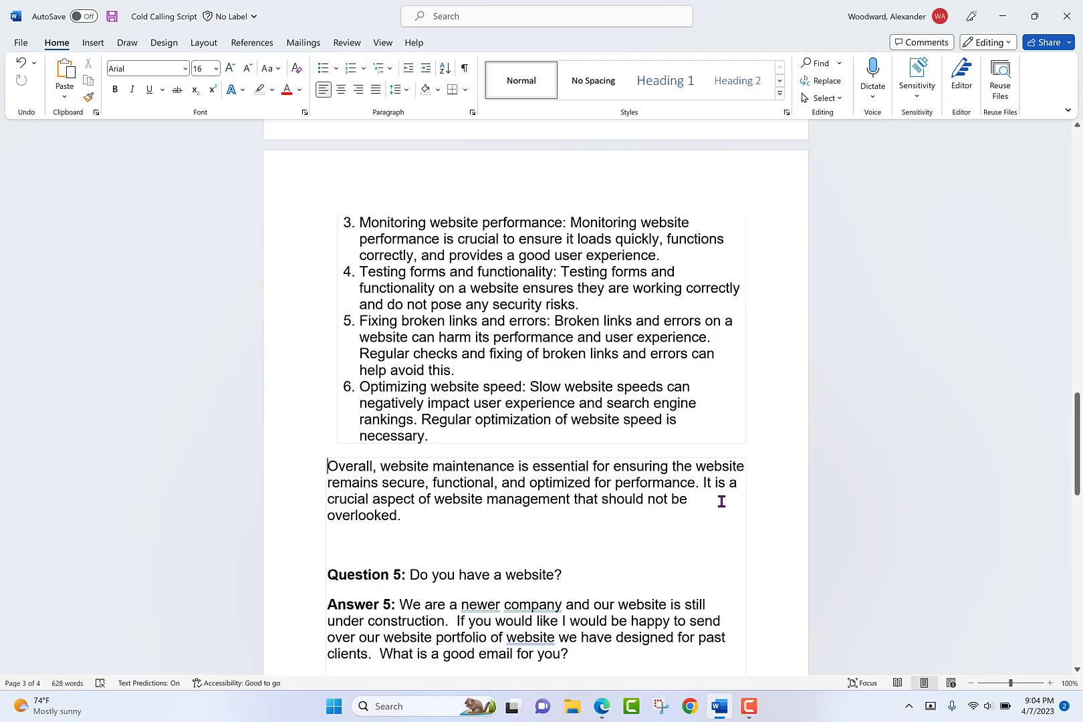
scroll(717, 499, "down", 3)
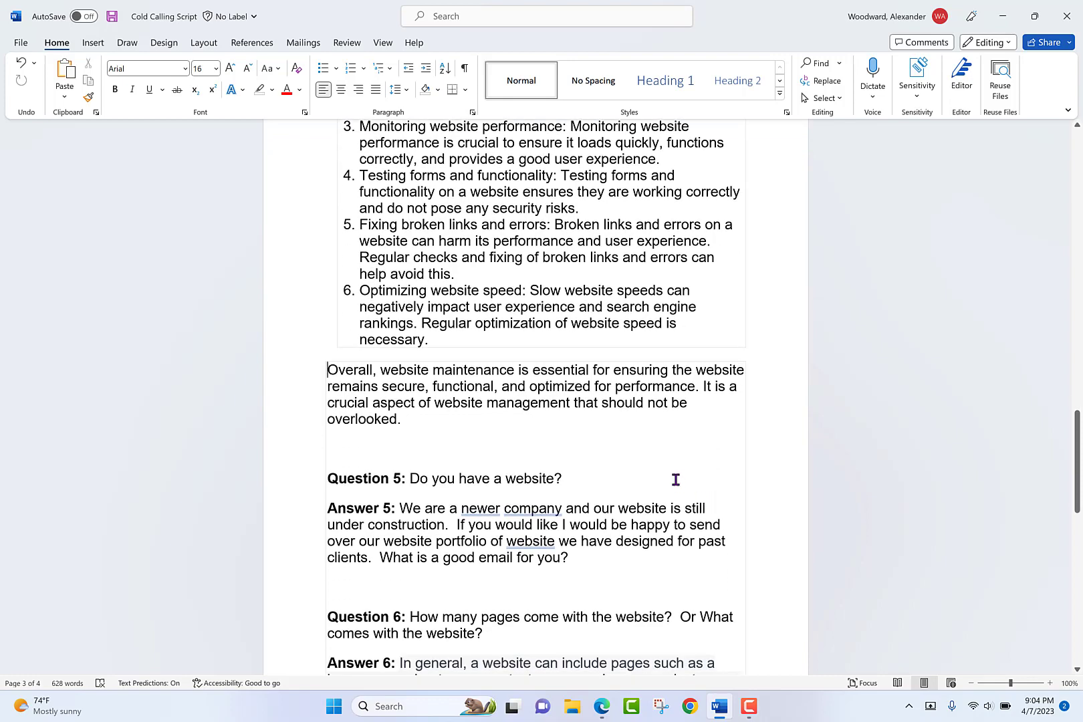
Step: Review Answers 2–4 on hosting and maintenance pricing, then switch to the Edge new tab page
left_click(748, 705)
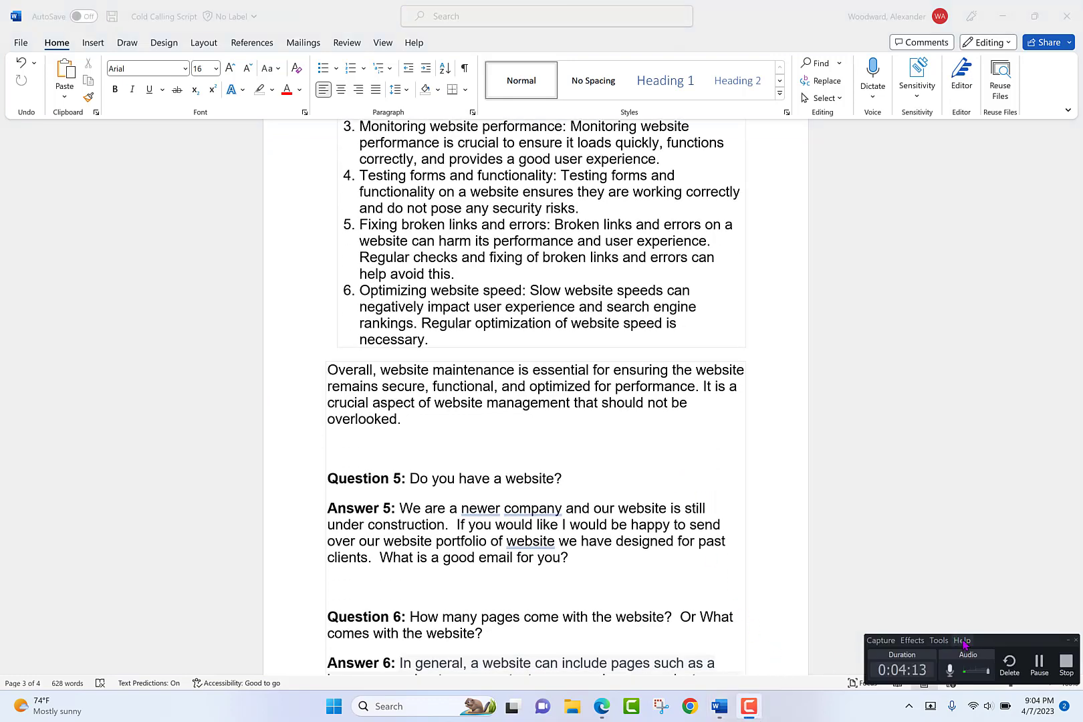
left_click(1060, 662)
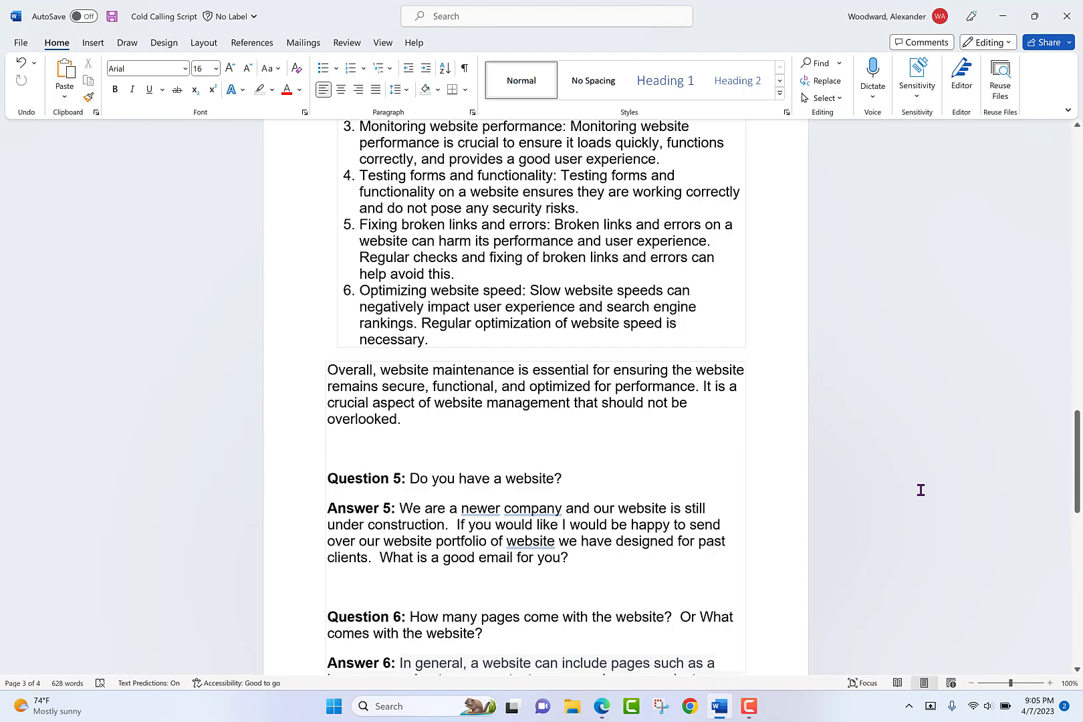
scroll(920, 490, "up", 18)
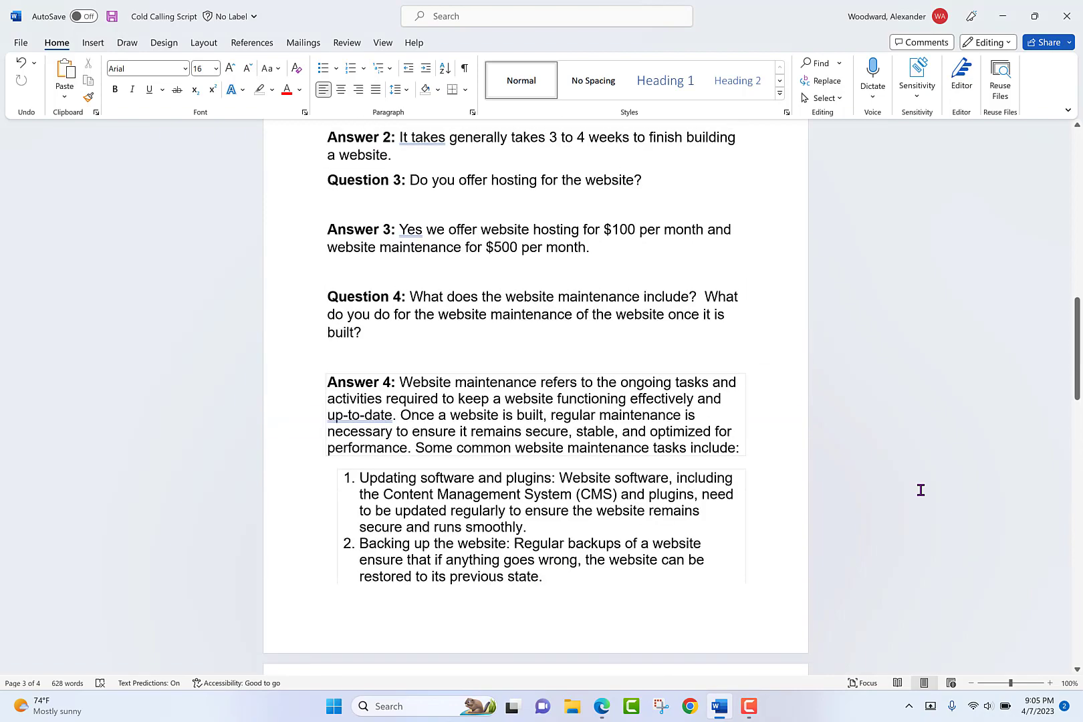
scroll(920, 490, "down", 18)
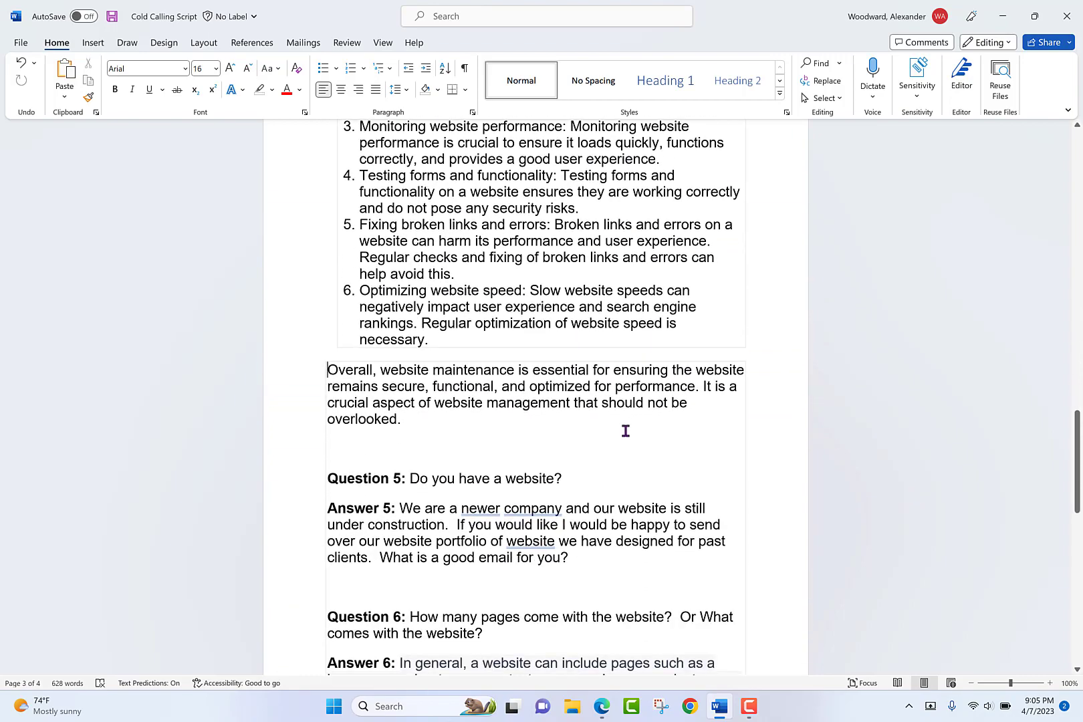
scroll(625, 431, "up", 18)
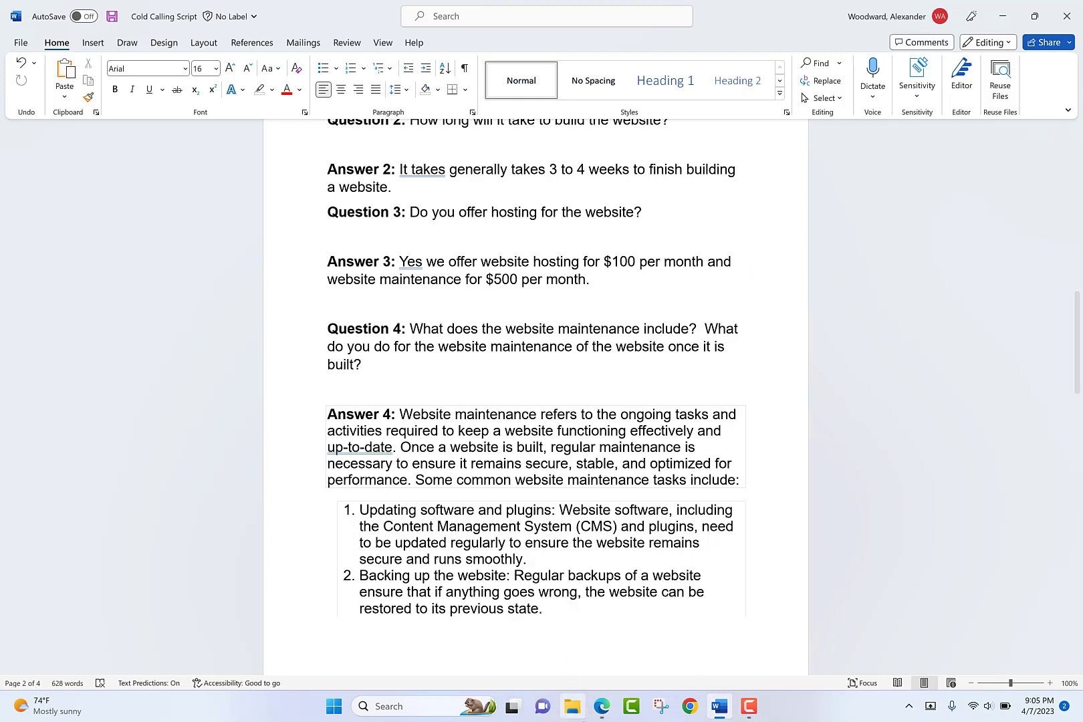
left_click(602, 706)
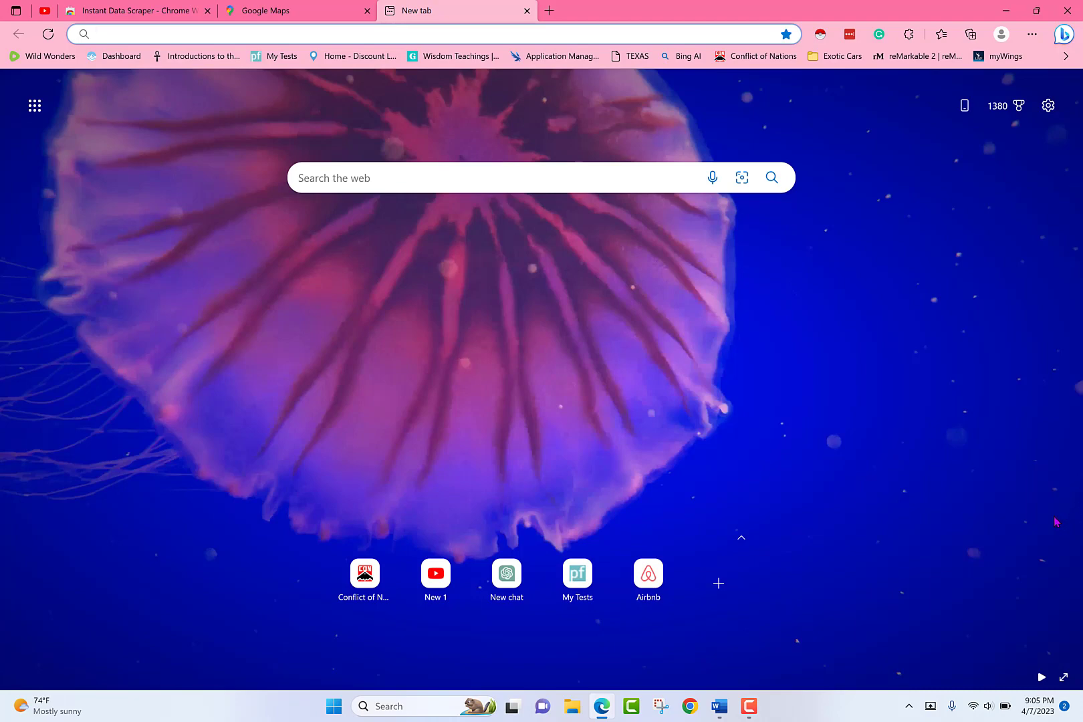
Step: Go to the Google Maps tab and zoom around Kessler and the Bishop Arts District in Dallas
left_click(1041, 678)
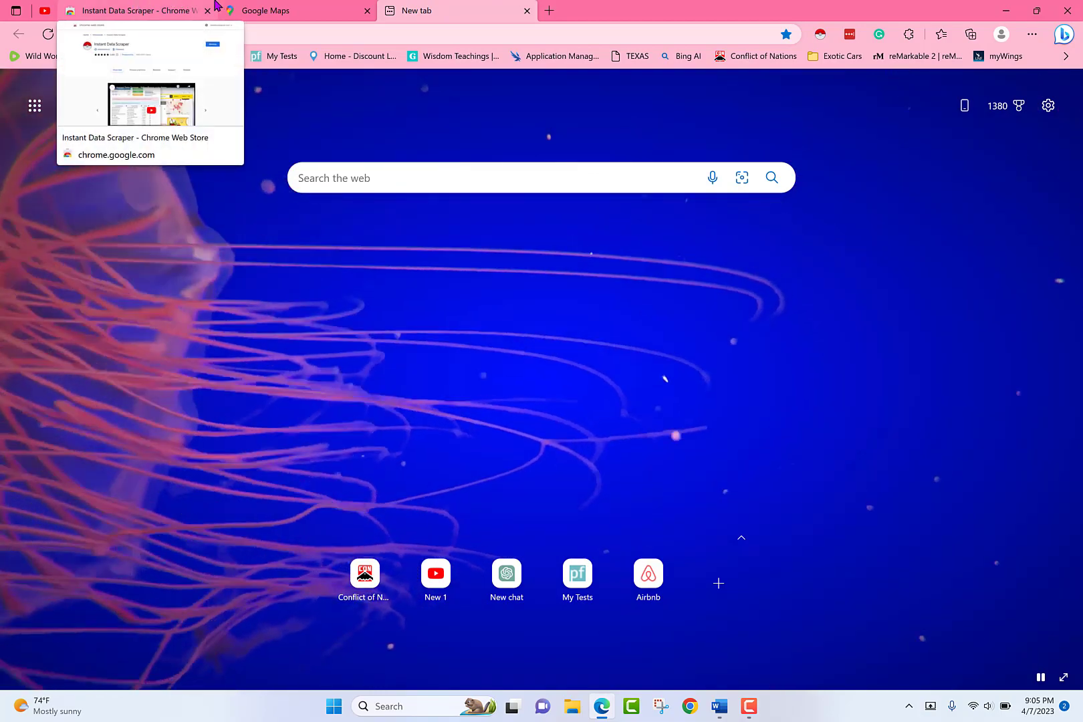
left_click(280, 10)
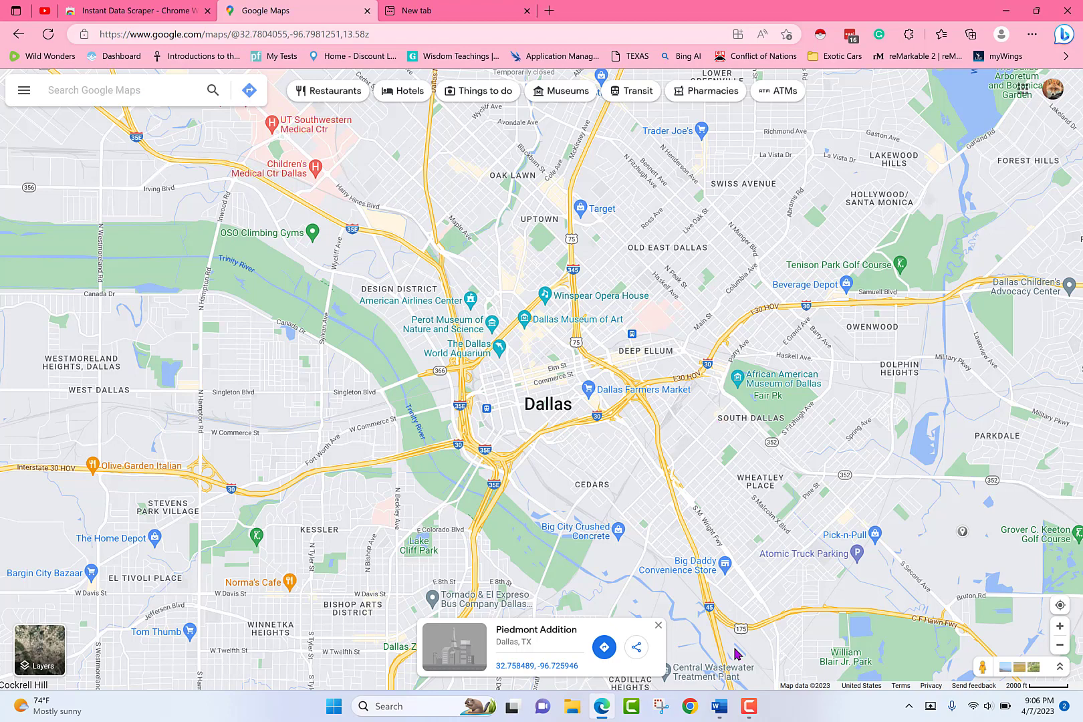
mouse_move(750, 713)
scroll(251, 600, "up", 3)
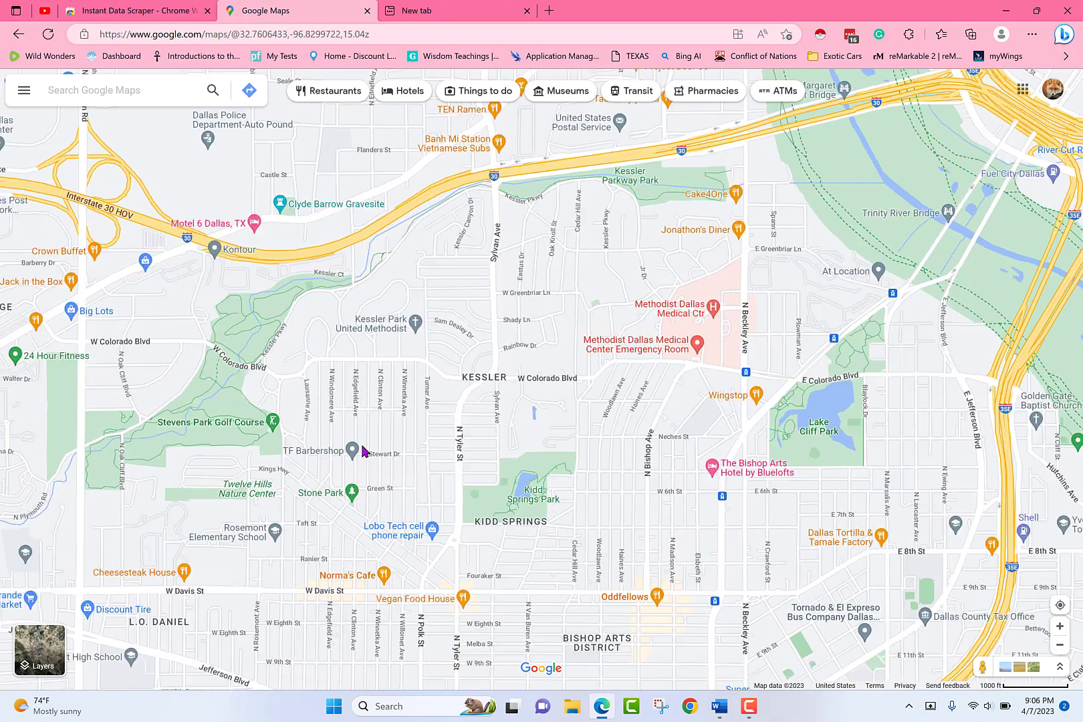
scroll(364, 451, "down", 2)
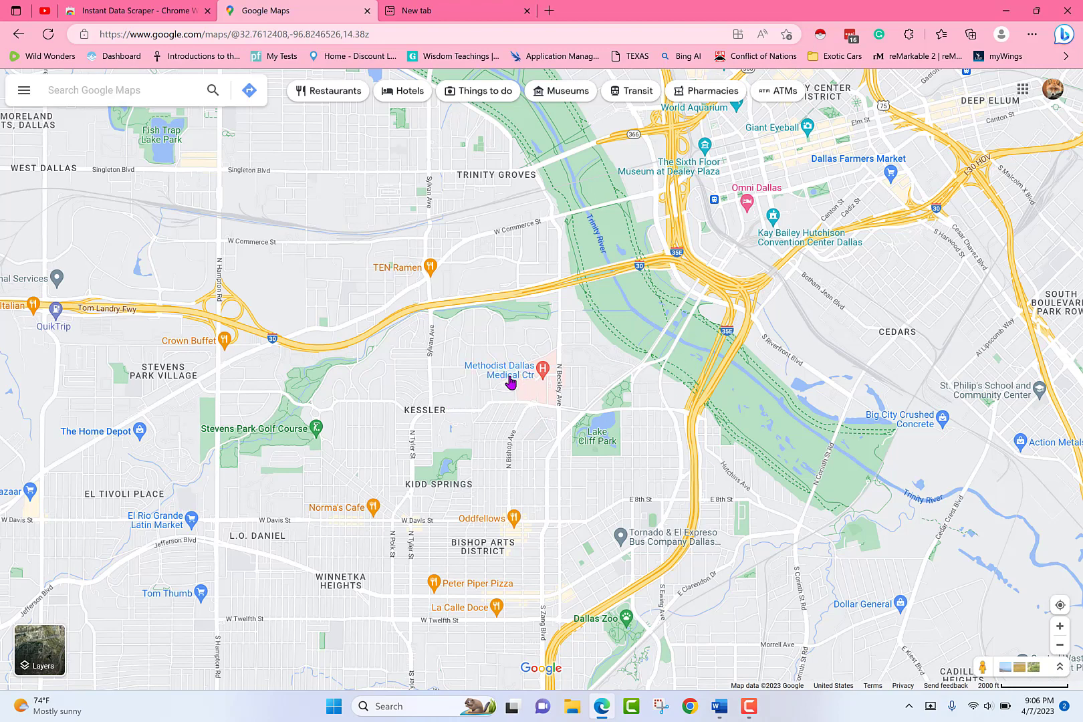
mouse_move(504, 379)
Step: Pan to downtown Dallas, view the Omni Dallas hotel details, then clear them
left_click_drag(875, 346, 612, 571)
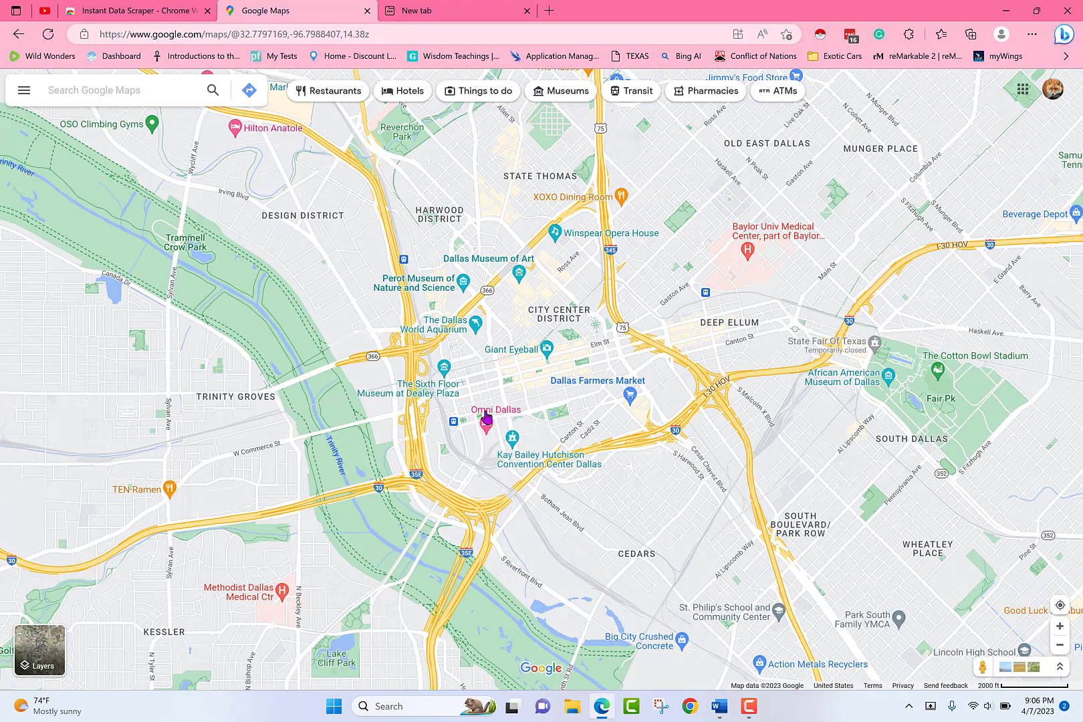
left_click(490, 417)
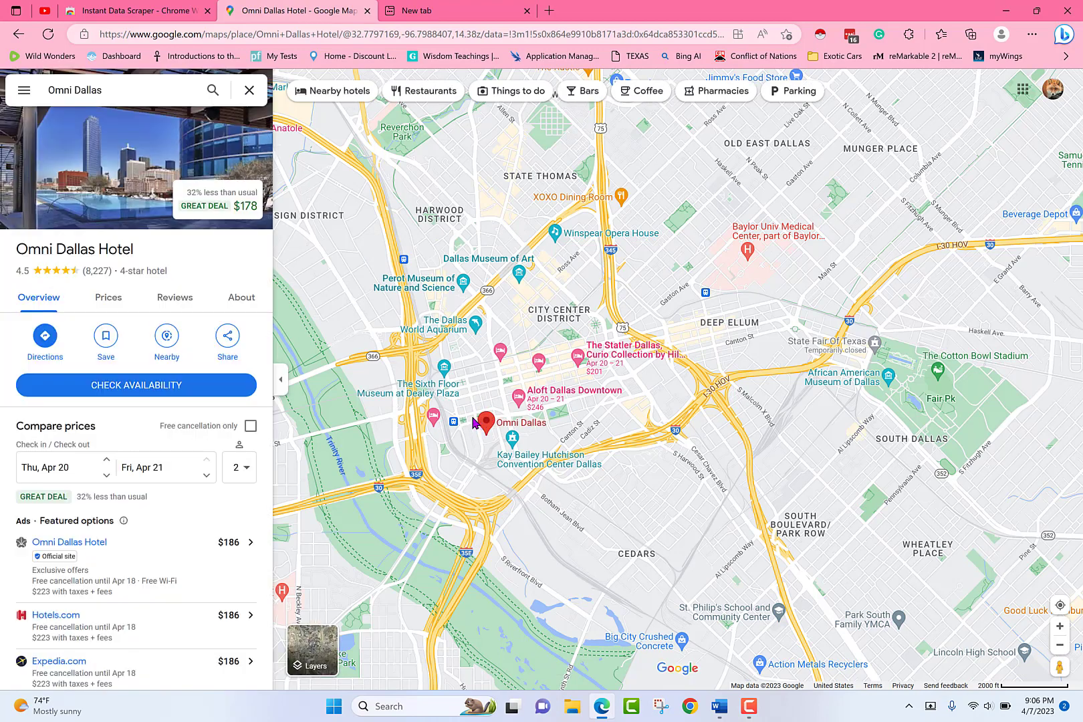
left_click(249, 90)
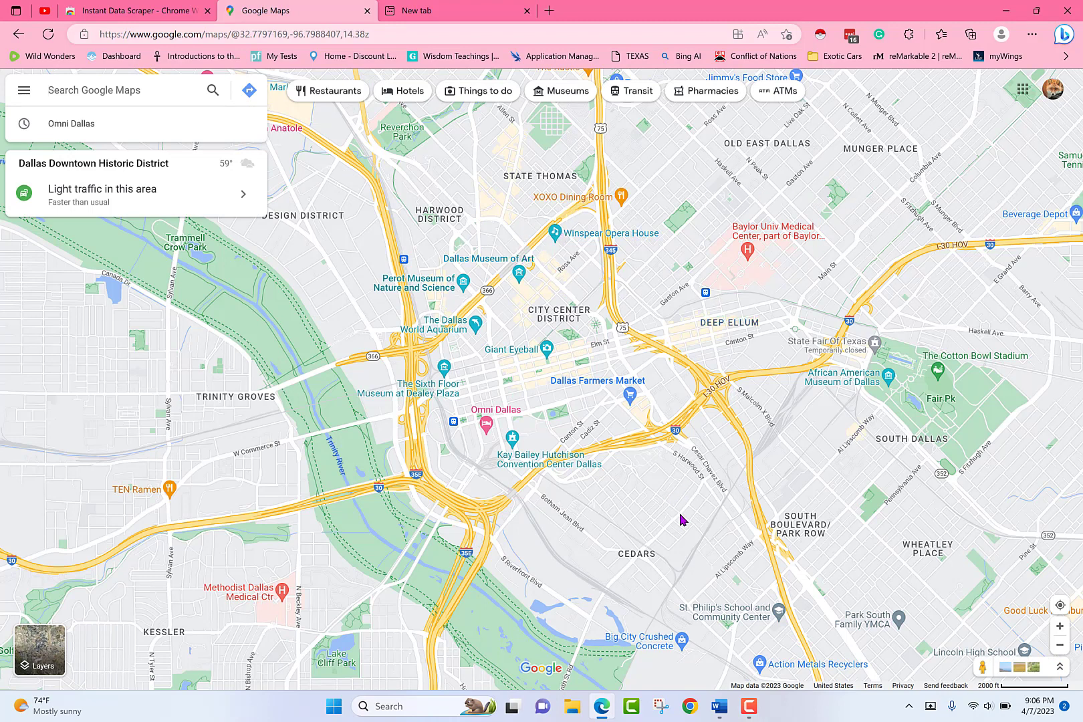
Step: Pan the map southwest to Oak Cliff and Cockrell Hill, zooming out slightly
left_click_drag(628, 530, 602, 260)
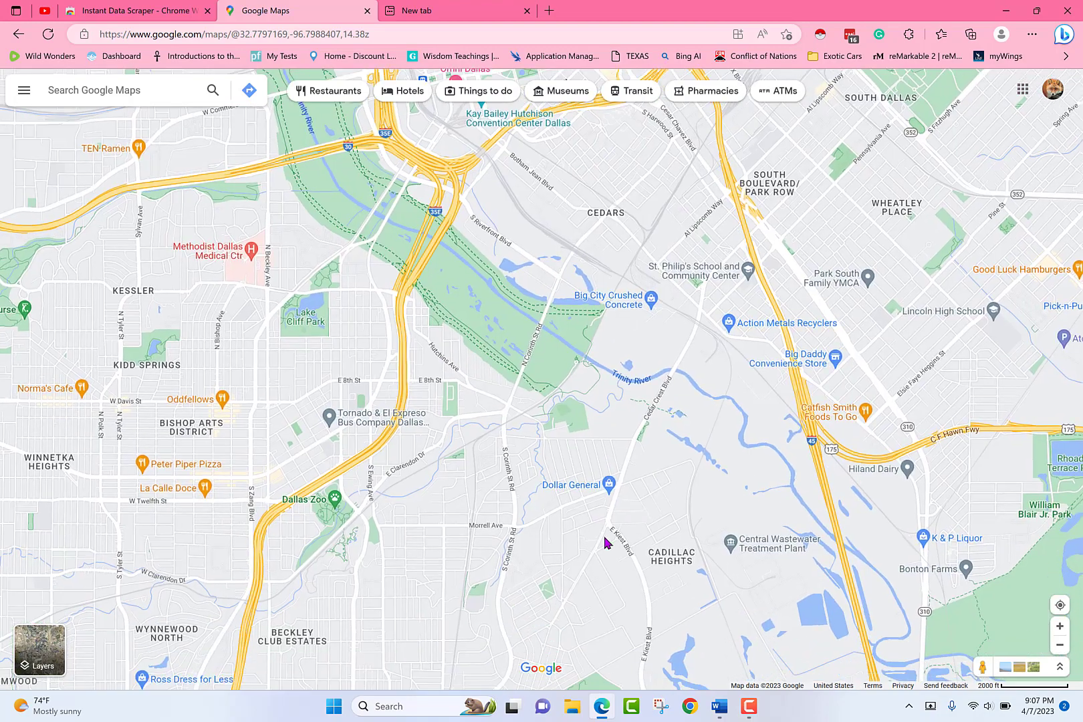
left_click_drag(605, 541, 635, 363)
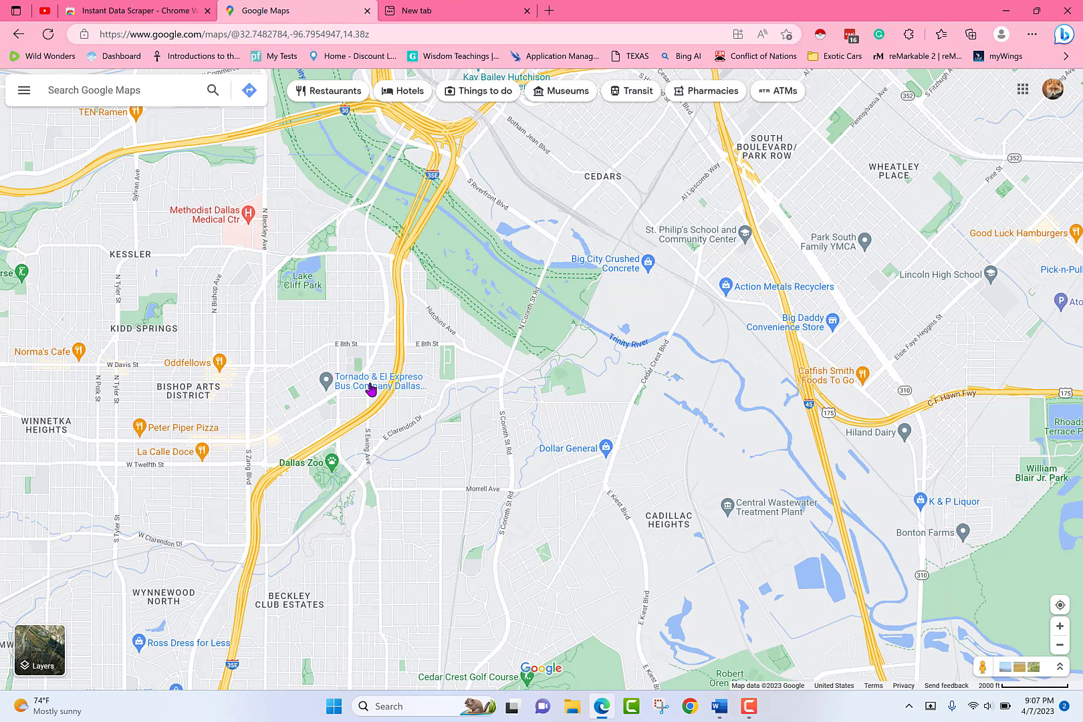
mouse_move(369, 389)
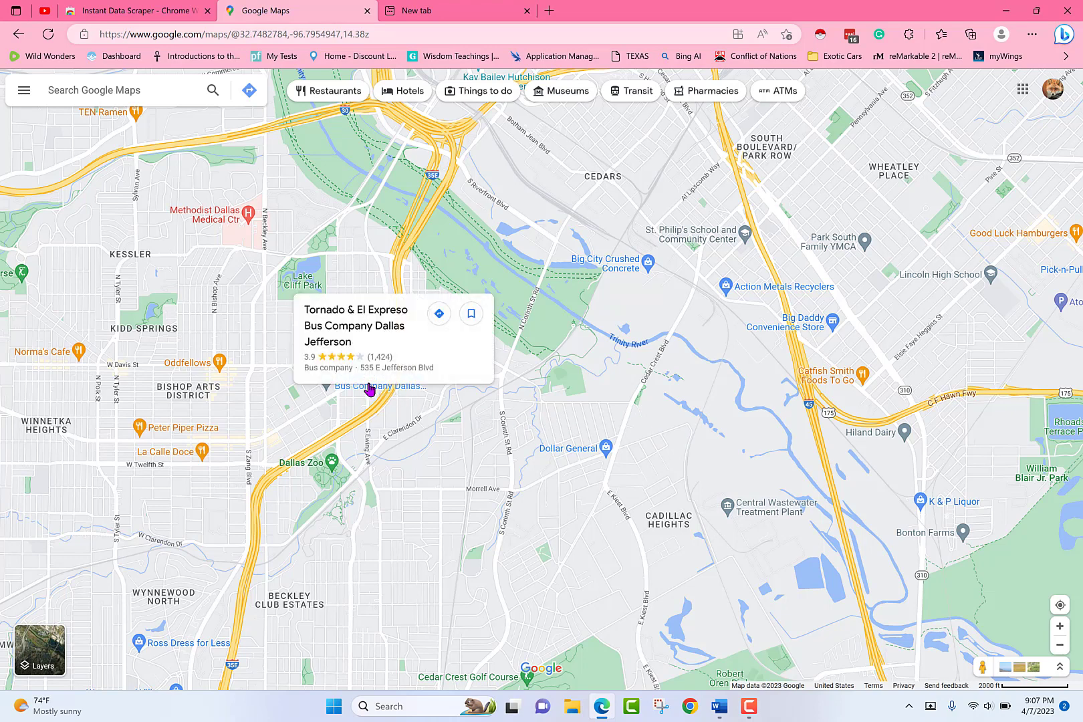
left_click_drag(255, 583, 343, 534)
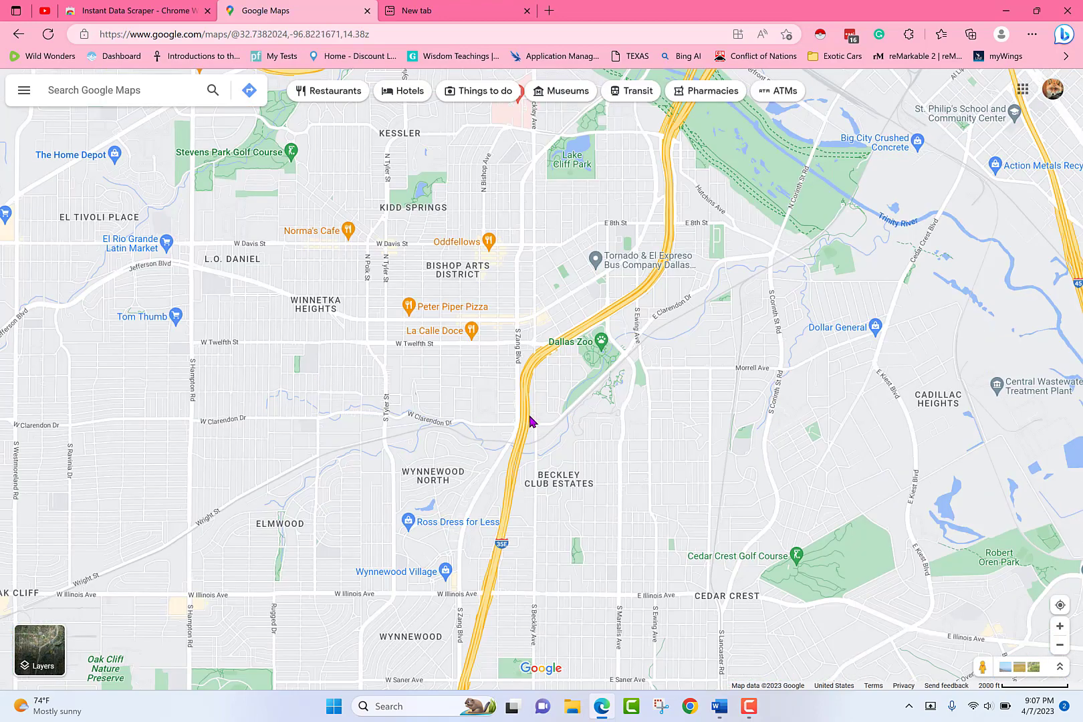
left_click_drag(355, 446, 576, 436)
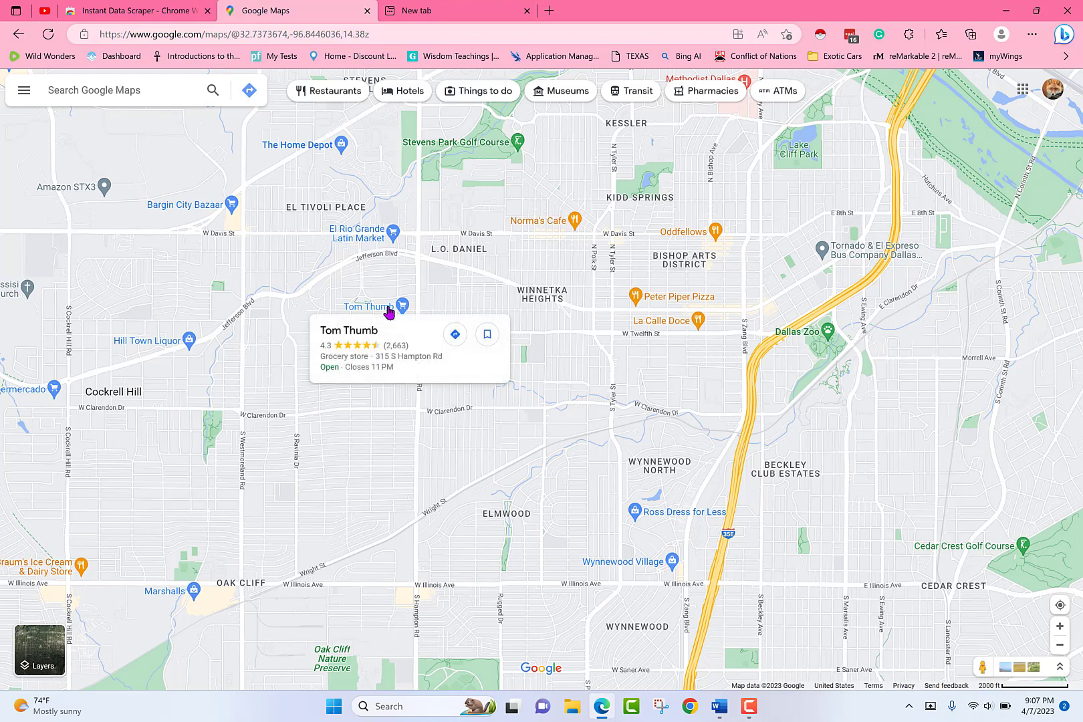
mouse_move(155, 343)
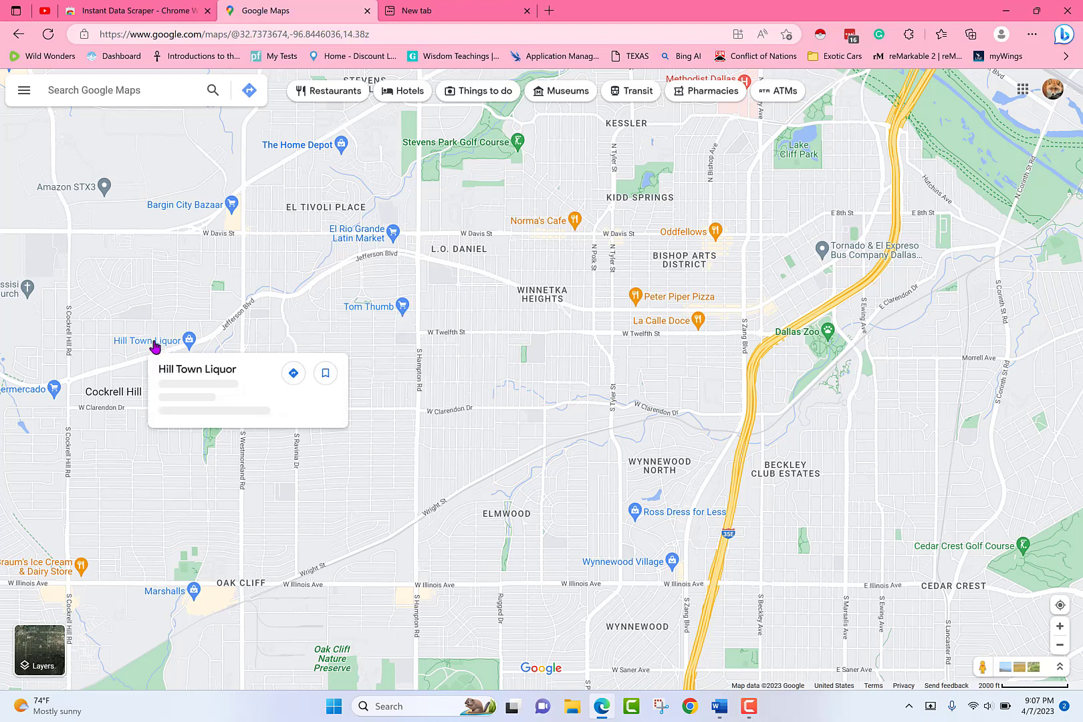
left_click_drag(172, 416, 234, 452)
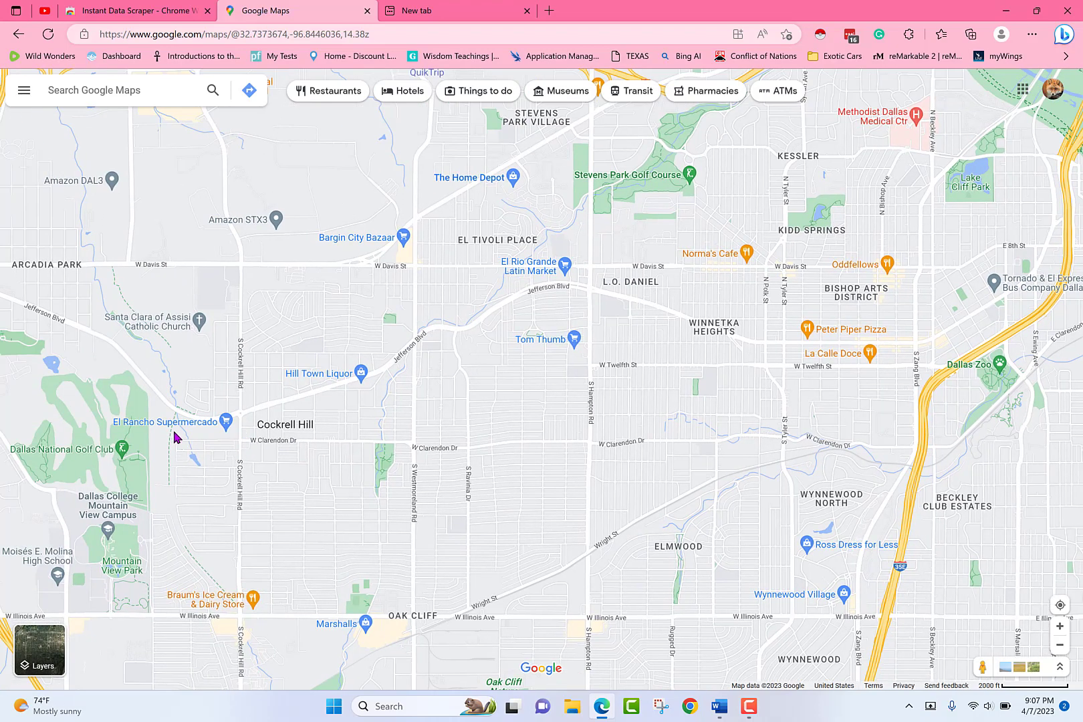
mouse_move(170, 427)
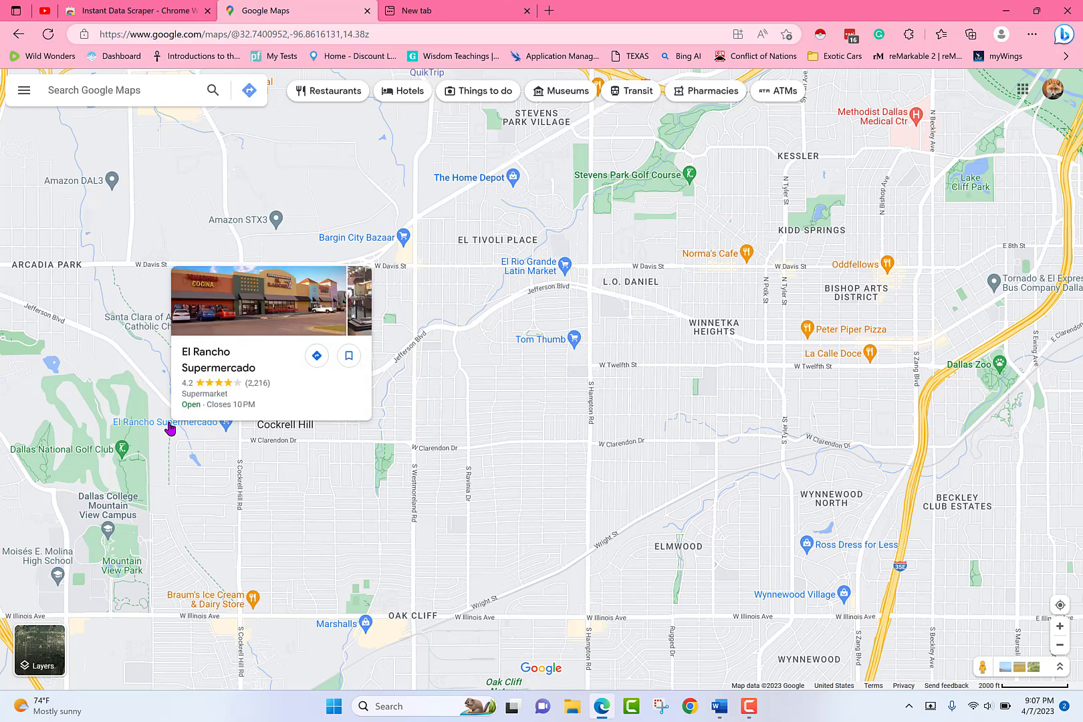
scroll(482, 304, "down", 1)
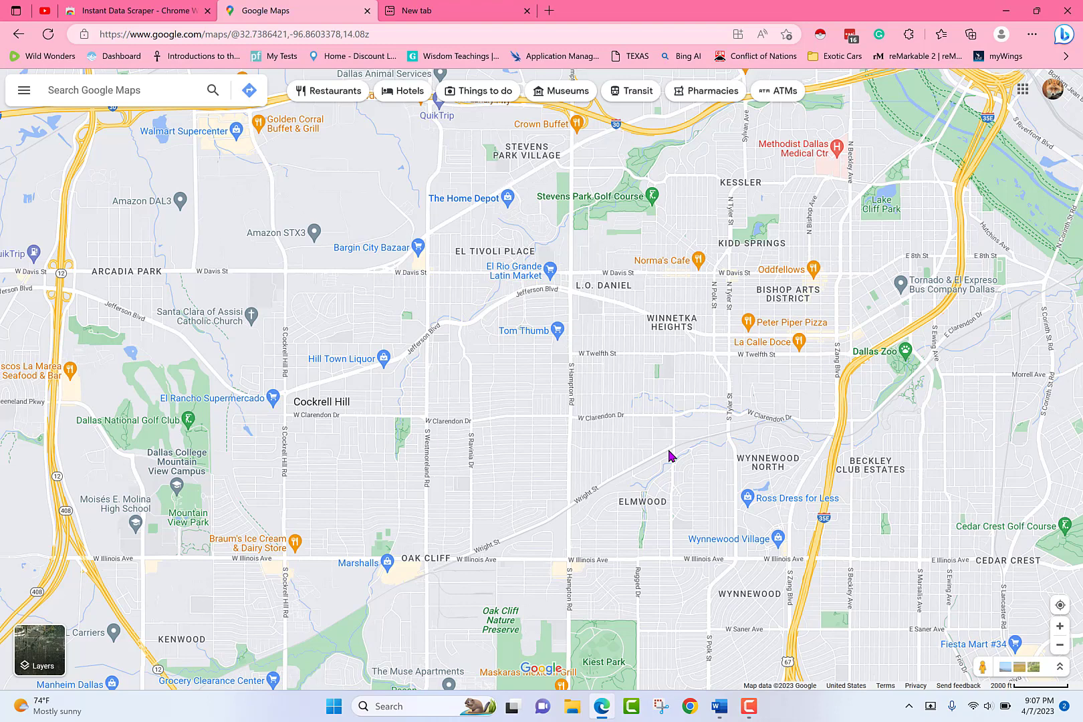
left_click(104, 94)
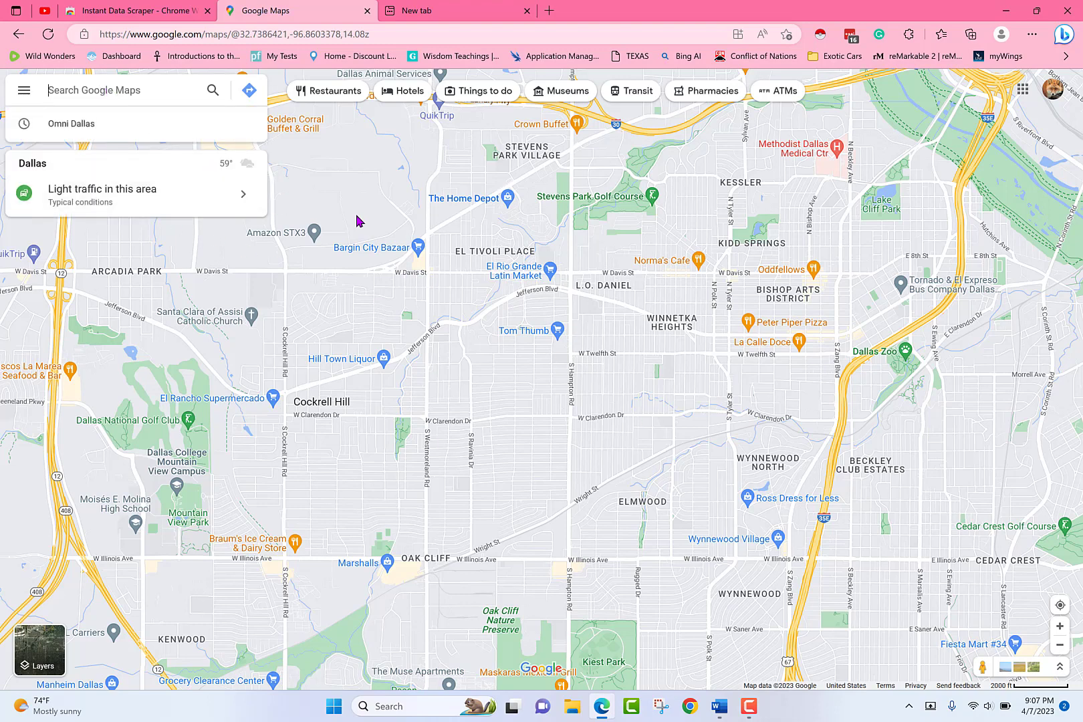
left_click(379, 202)
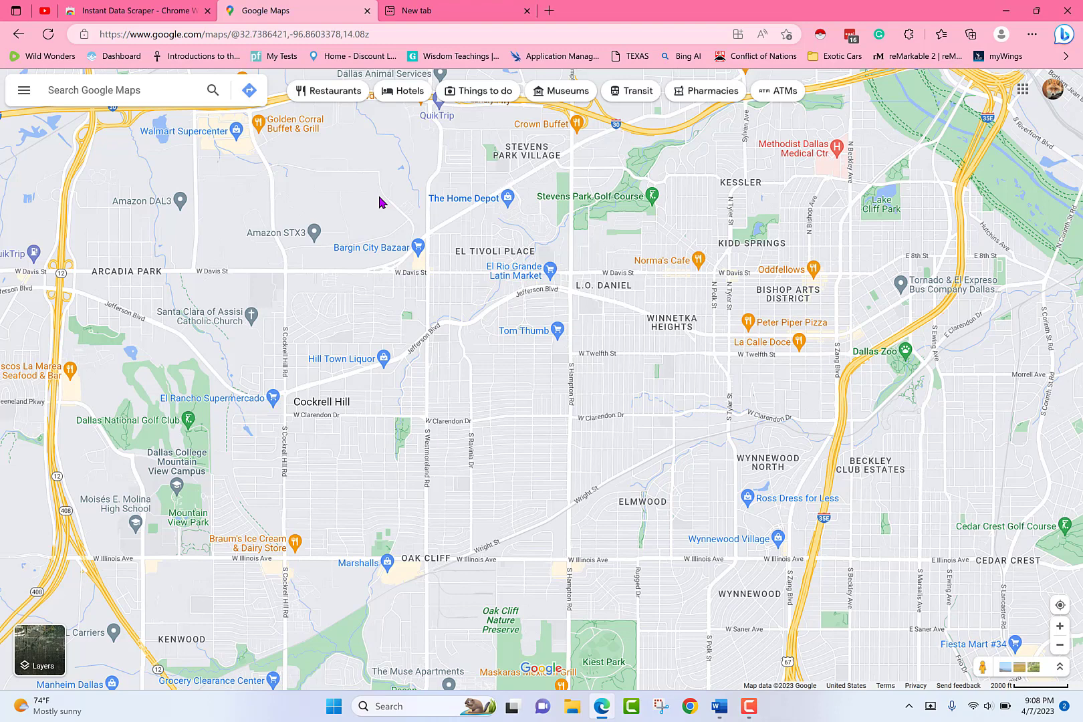
Step: Search Google Maps for 'Power washer TX' and open the TEXAS bookmark in a new tab
left_click(111, 92)
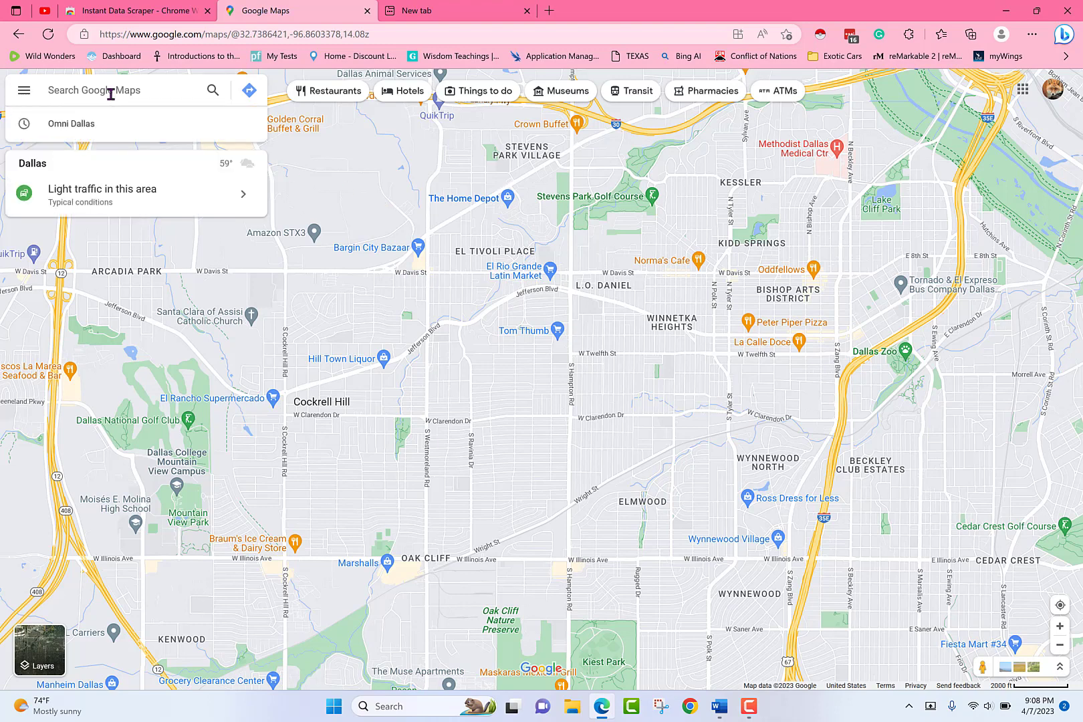
type("Power w")
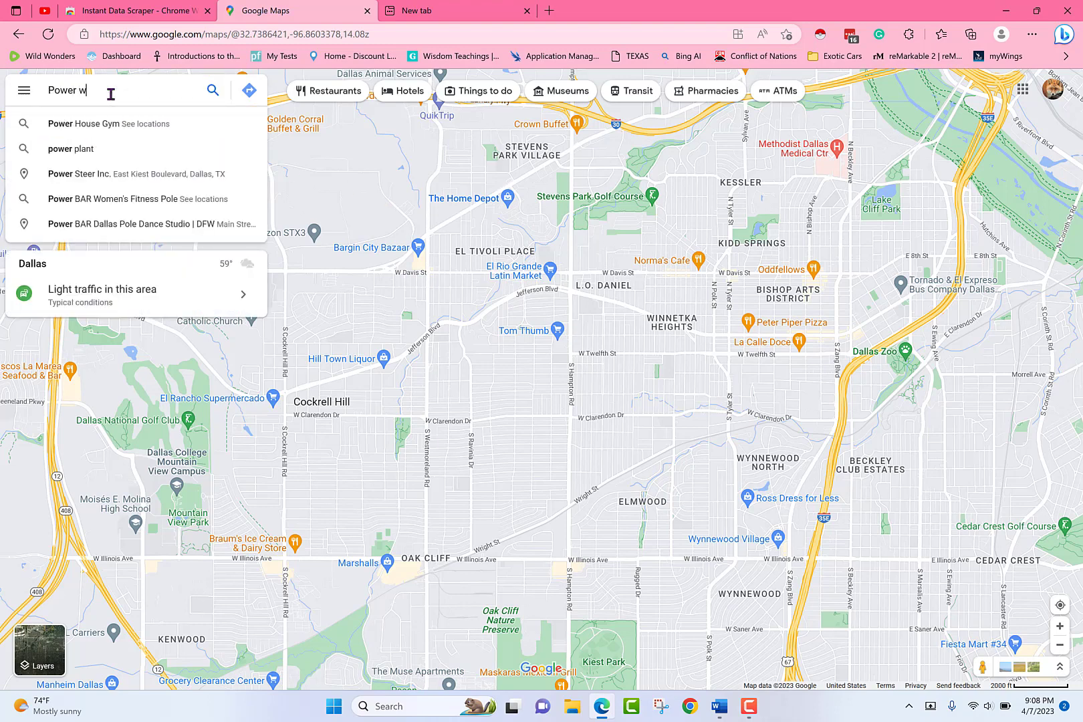
type("asher")
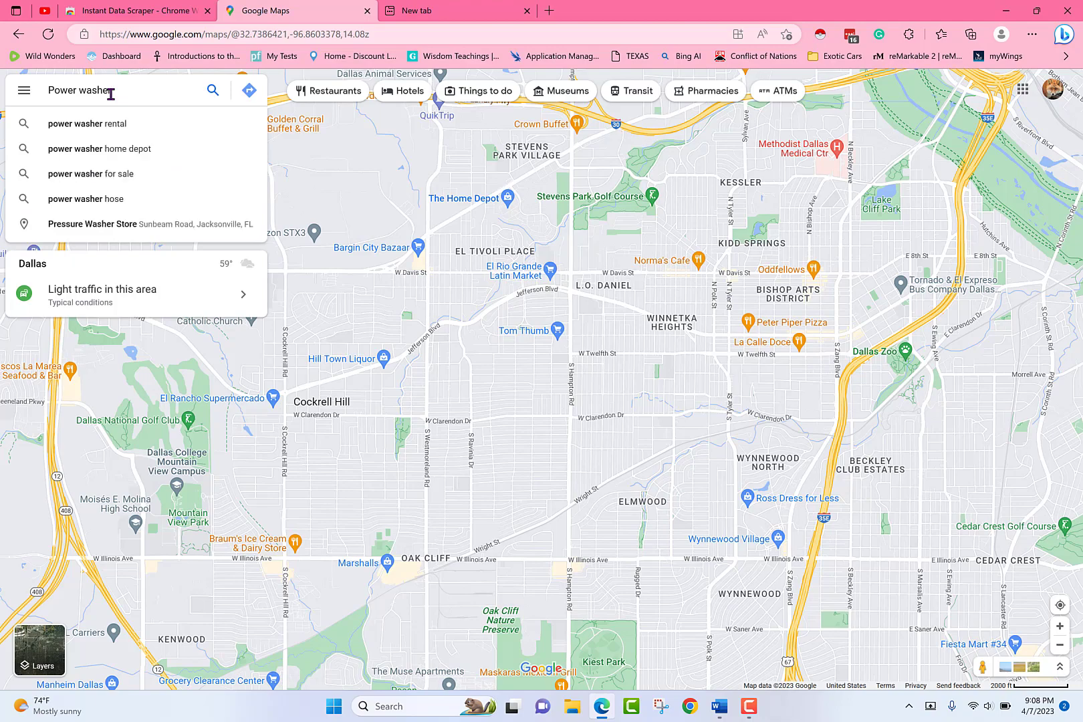
type(" TX")
key("Return")
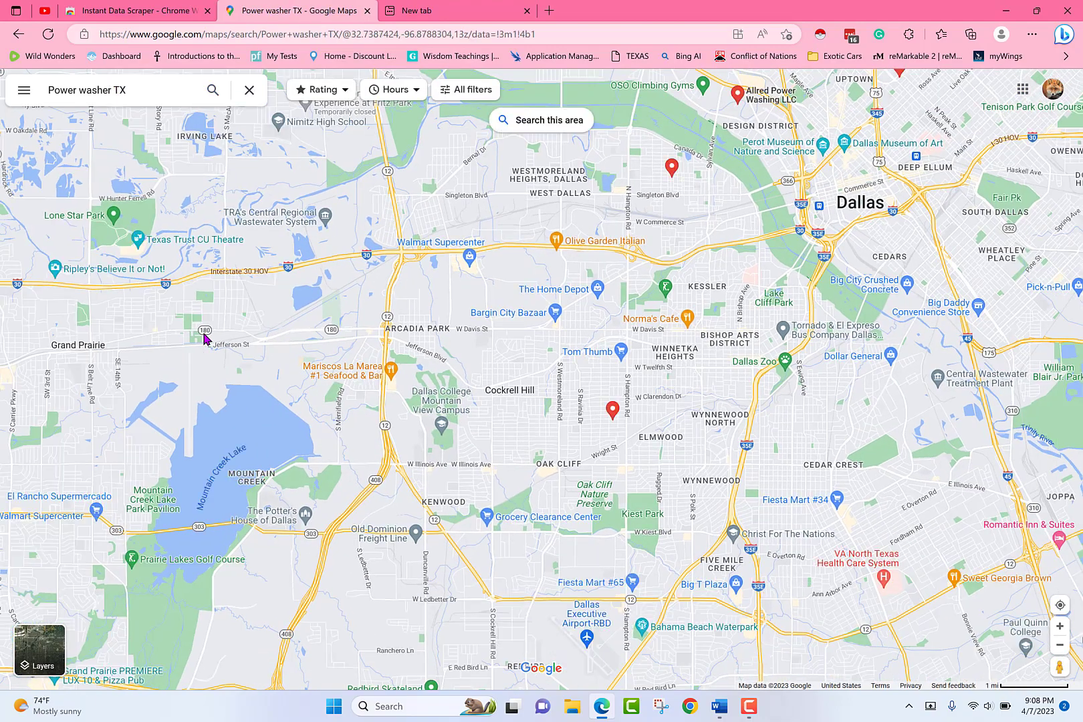
scroll(203, 339, "down", 8)
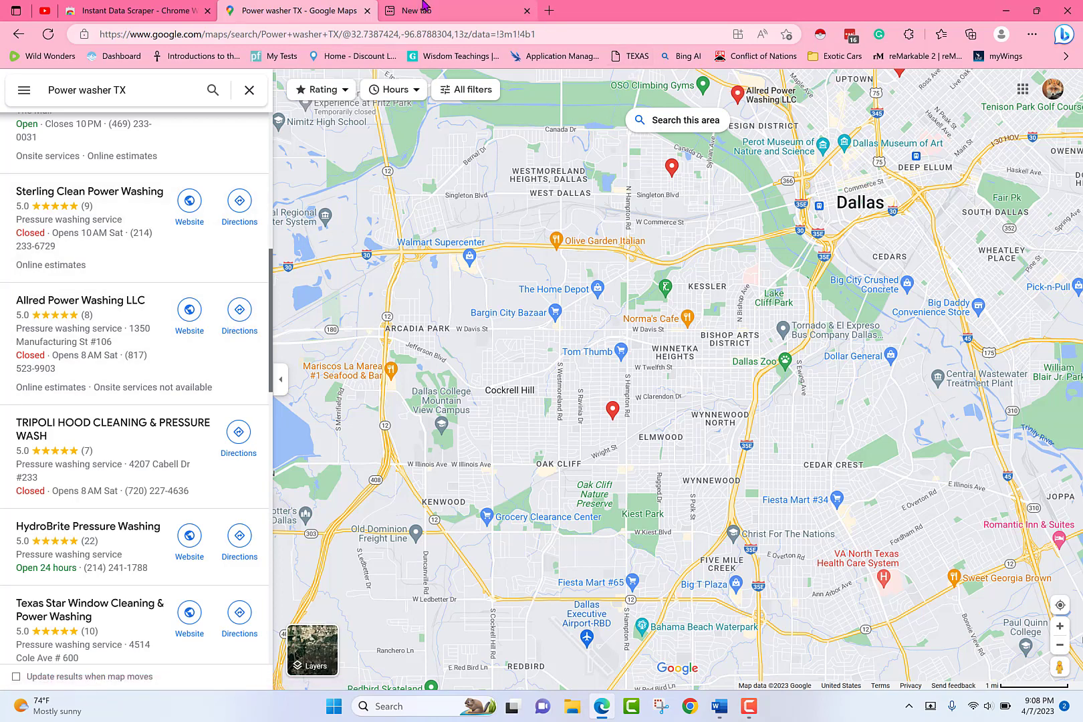
right_click(645, 63)
left_click(692, 72)
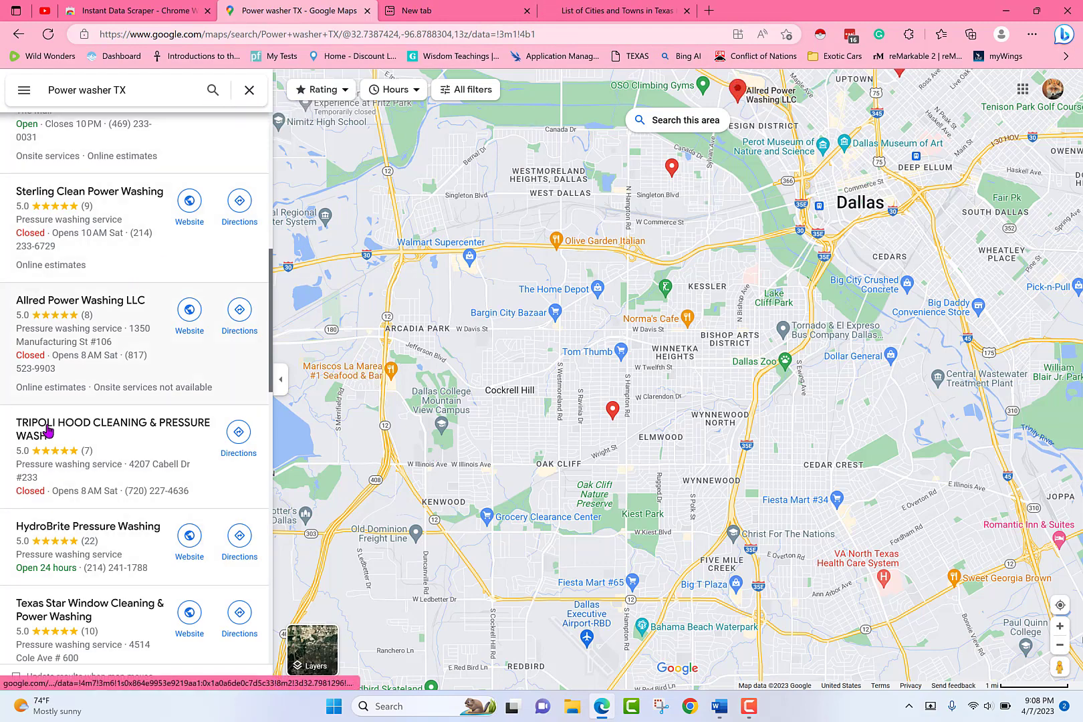
Step: Load more power washing listings and zoom out to show all Dallas–Fort Worth result pins
scroll(85, 447, "down", 15)
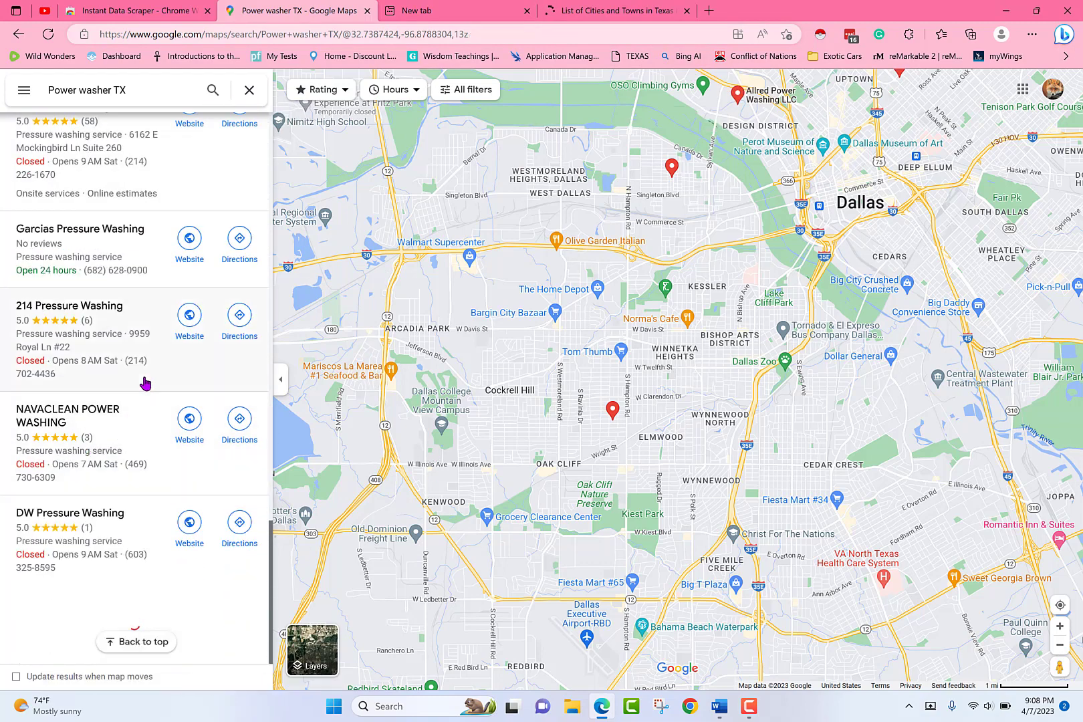
scroll(155, 360, "down", 5)
scroll(156, 361, "down", 15)
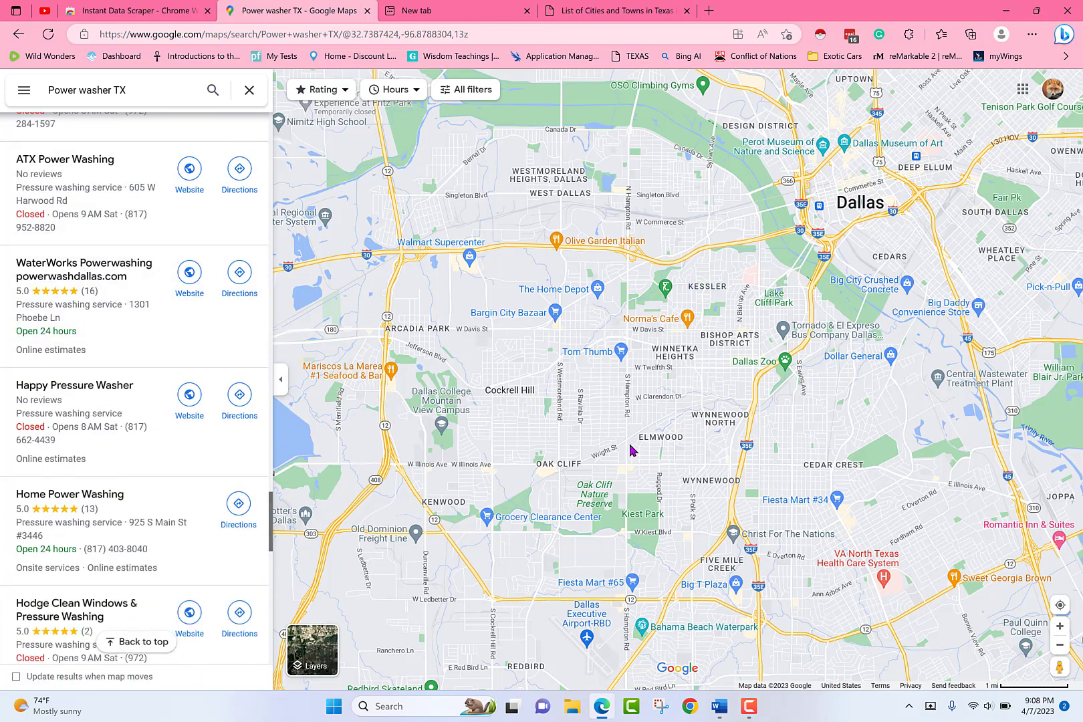
scroll(634, 448, "down", 3)
scroll(598, 426, "down", 5)
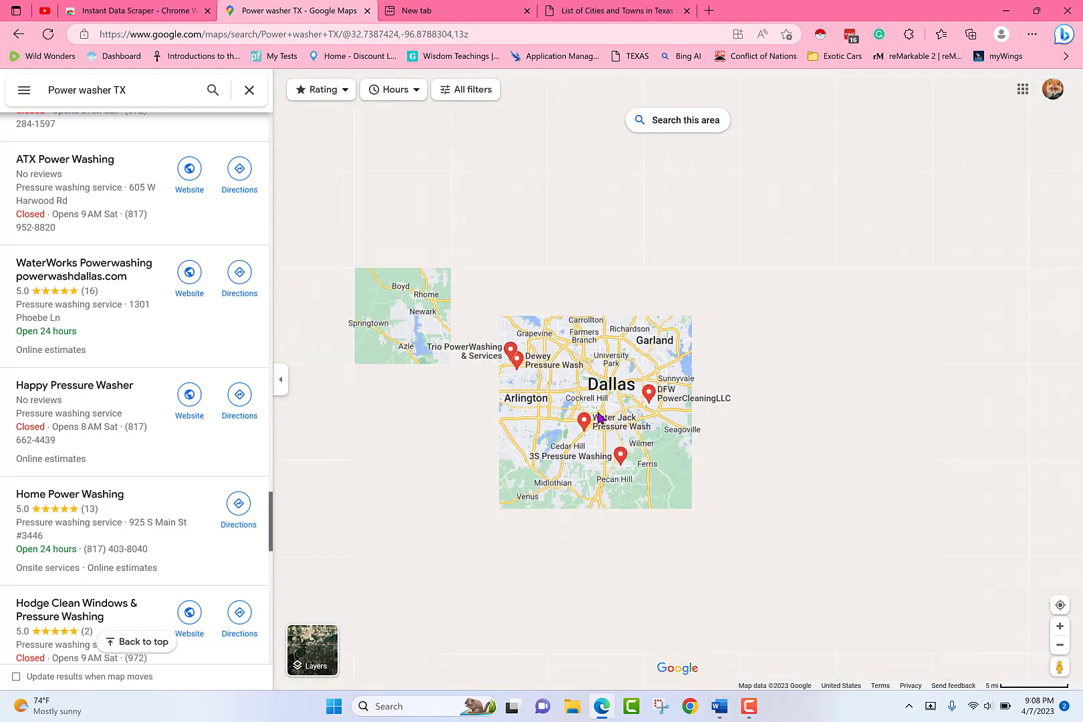
scroll(598, 426, "down", 5)
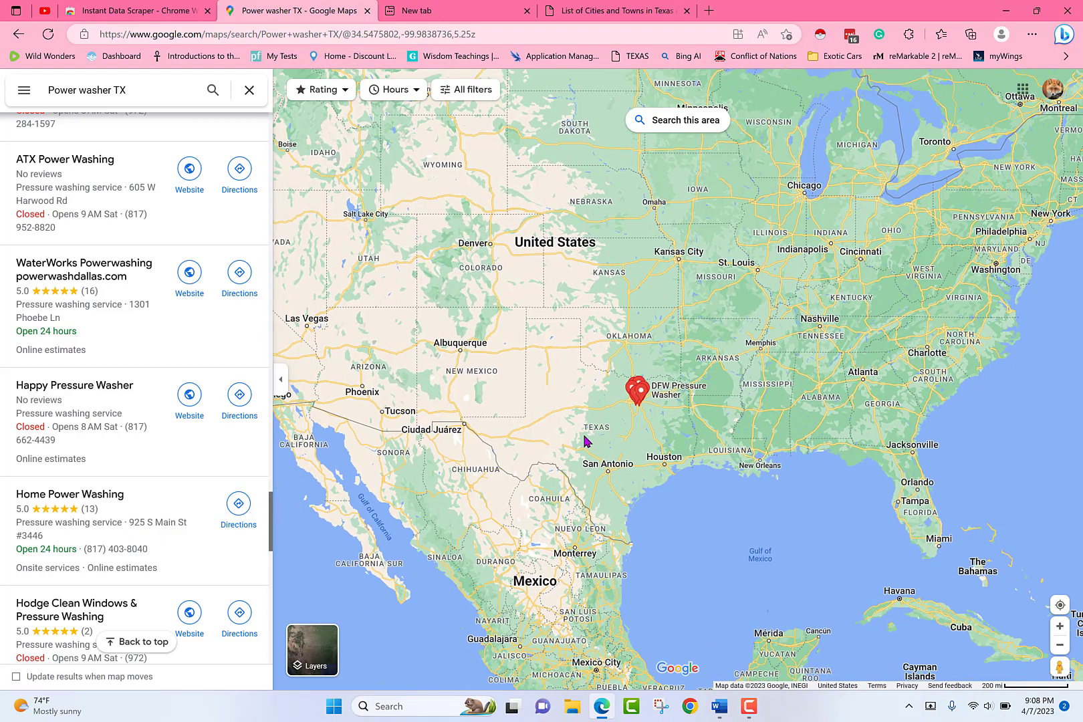
scroll(585, 444, "up", 3)
scroll(525, 444, "down", 1)
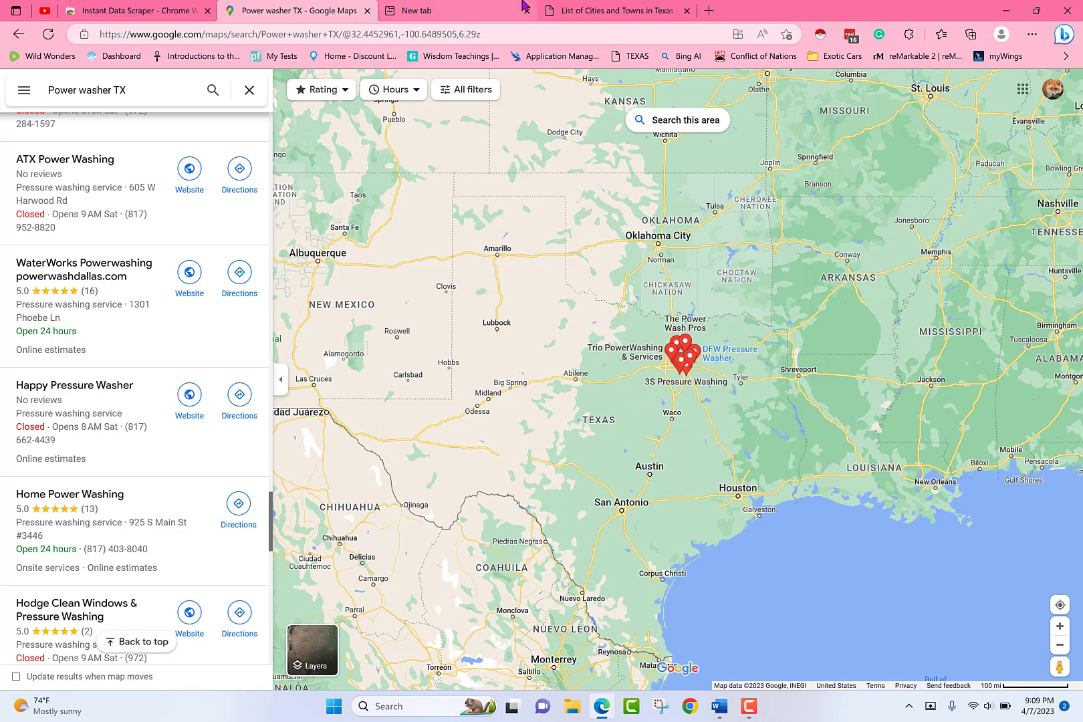
Step: Find and select the full 'Abbott, TX' entry at the top of the ndangira.net Texas cities list
left_click(621, 10)
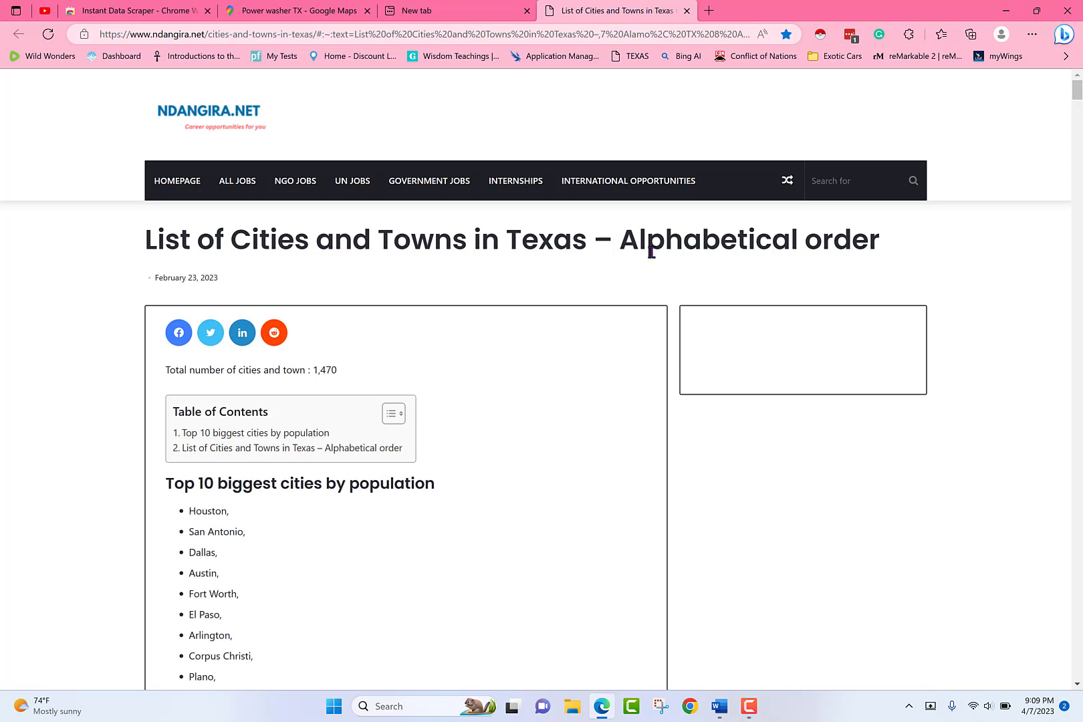
scroll(570, 399, "down", 7)
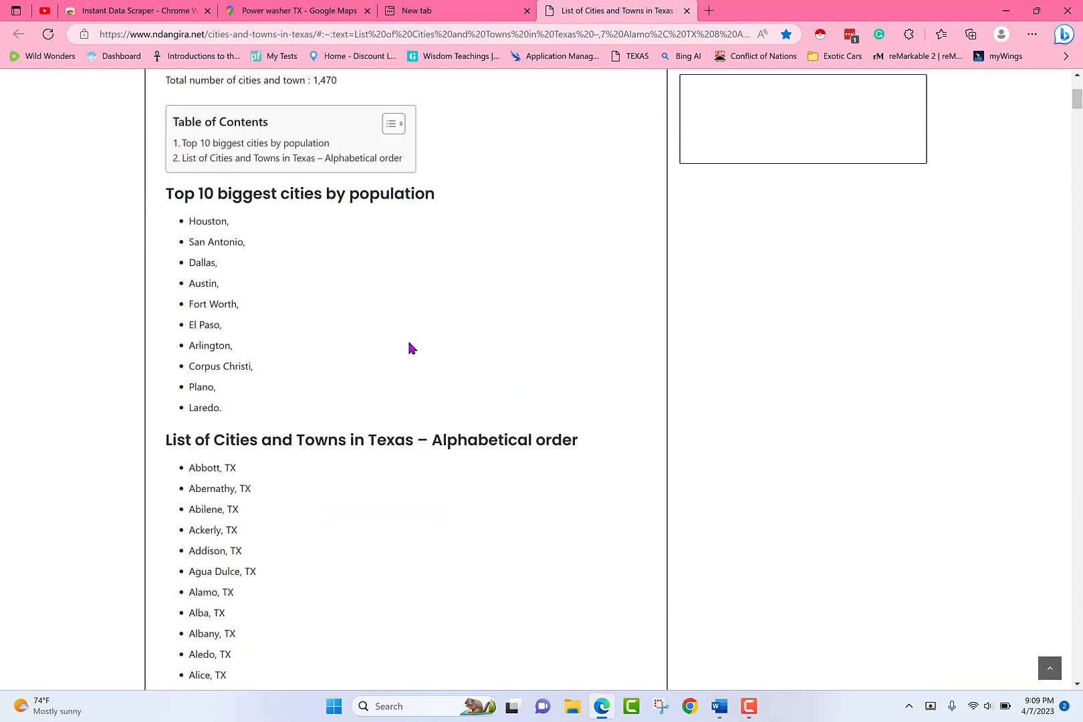
double_click(199, 287)
left_click(507, 6)
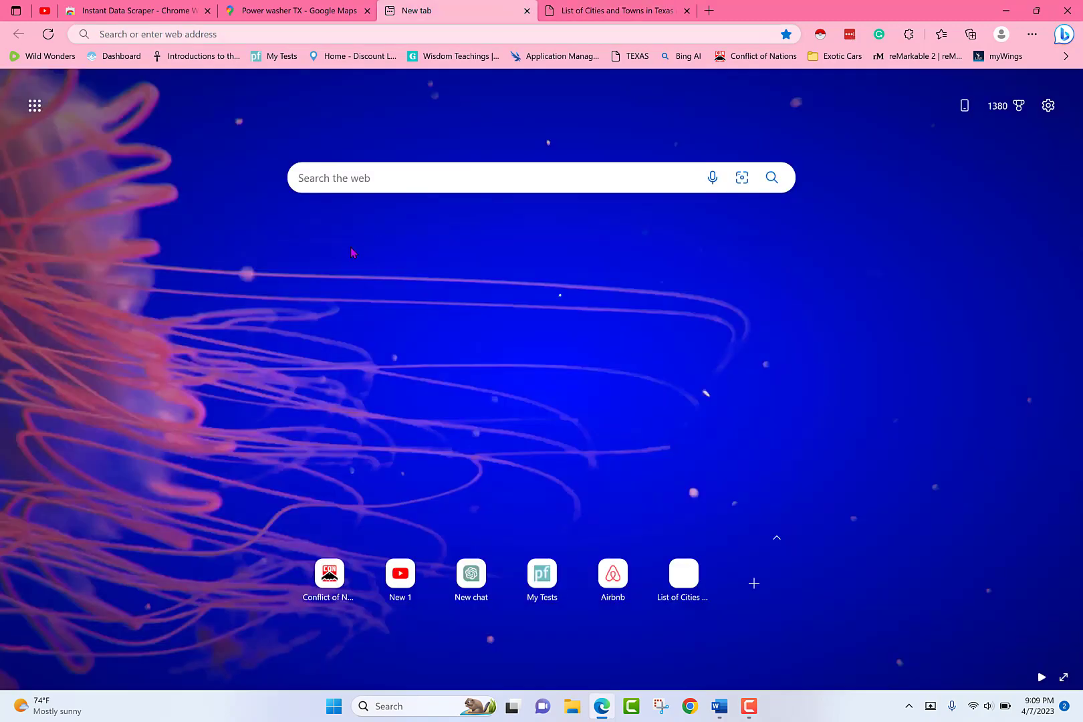
left_click(349, 11)
scroll(171, 194, "up", 4)
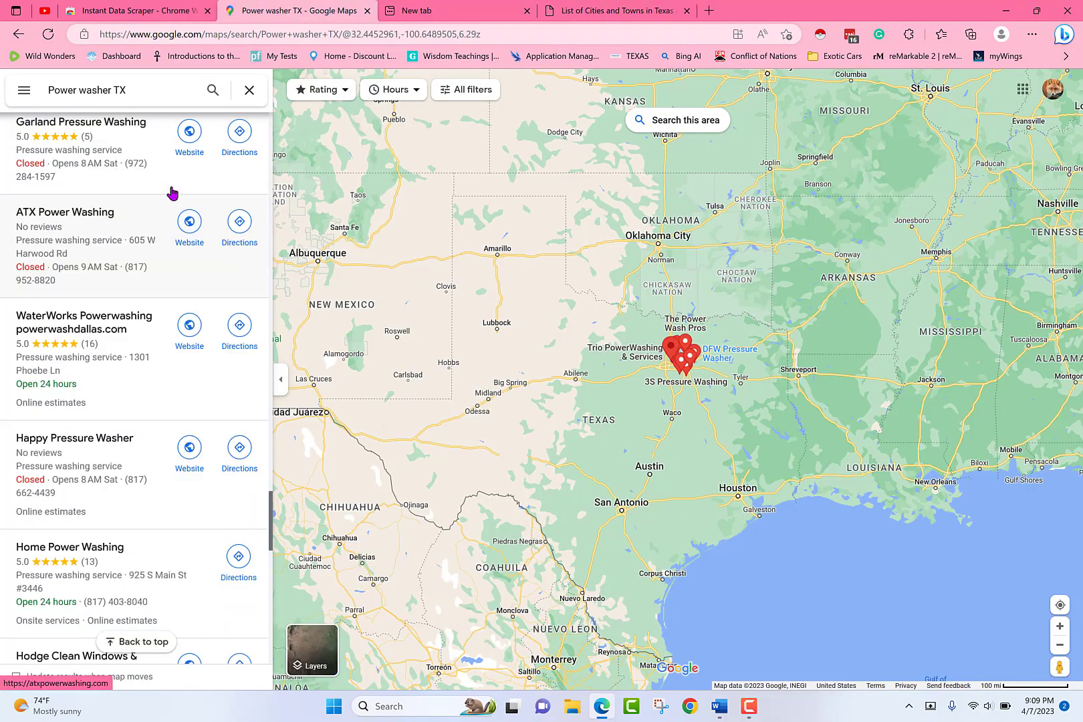
scroll(169, 205, "down", 15)
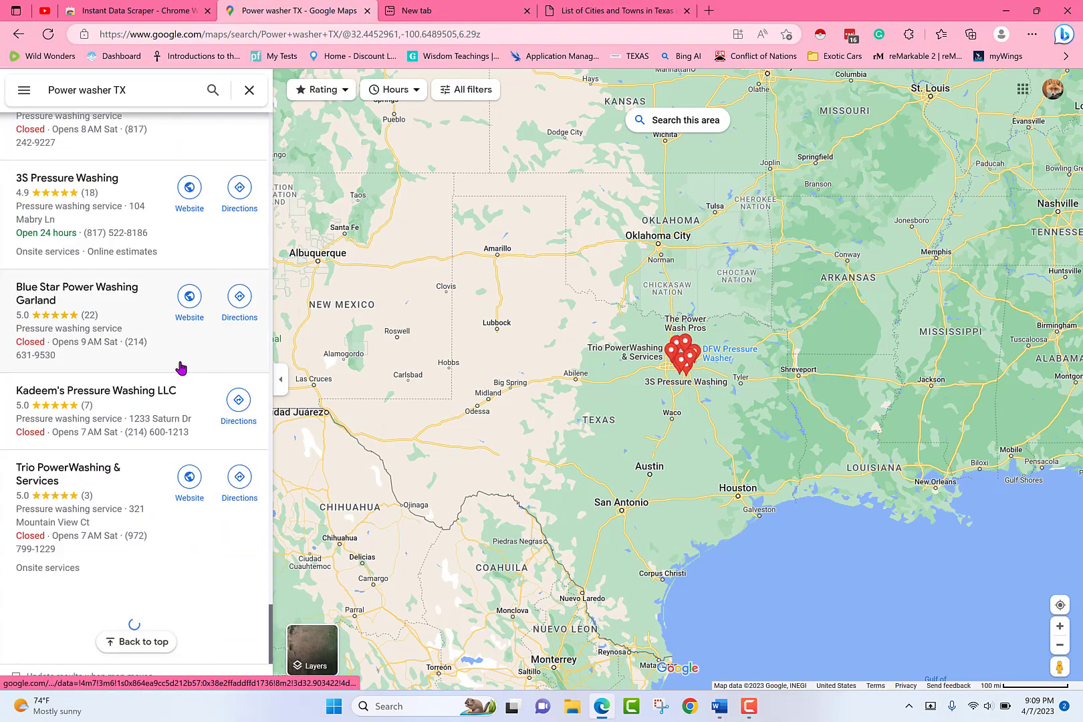
scroll(134, 432, "down", 10)
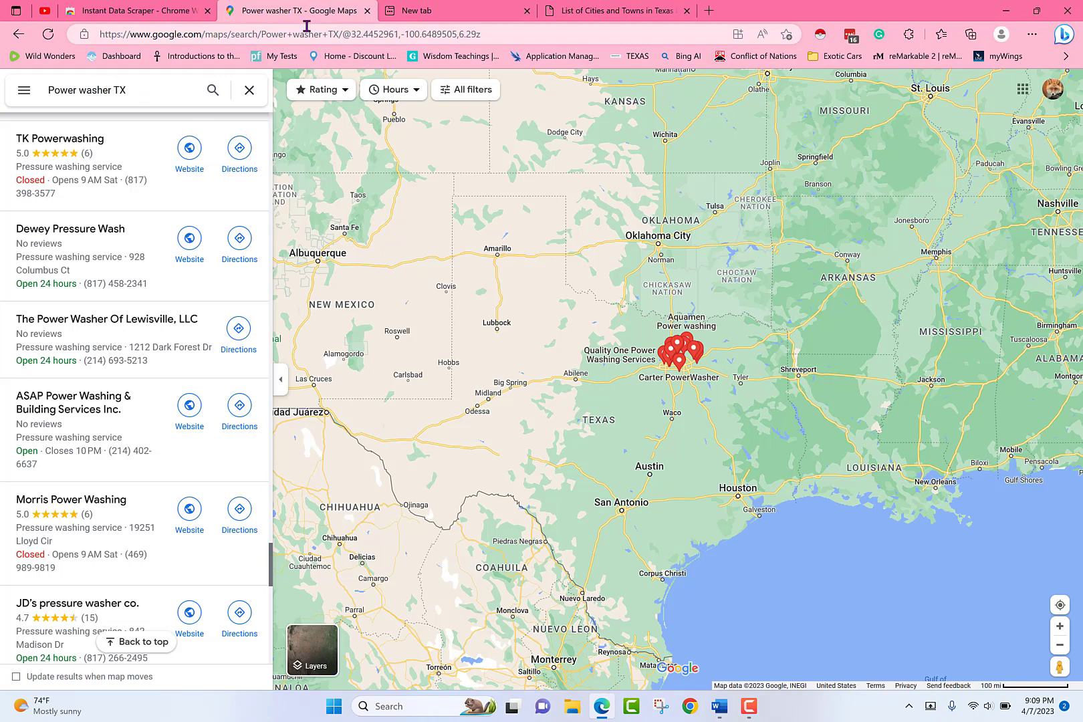
left_click(581, 11)
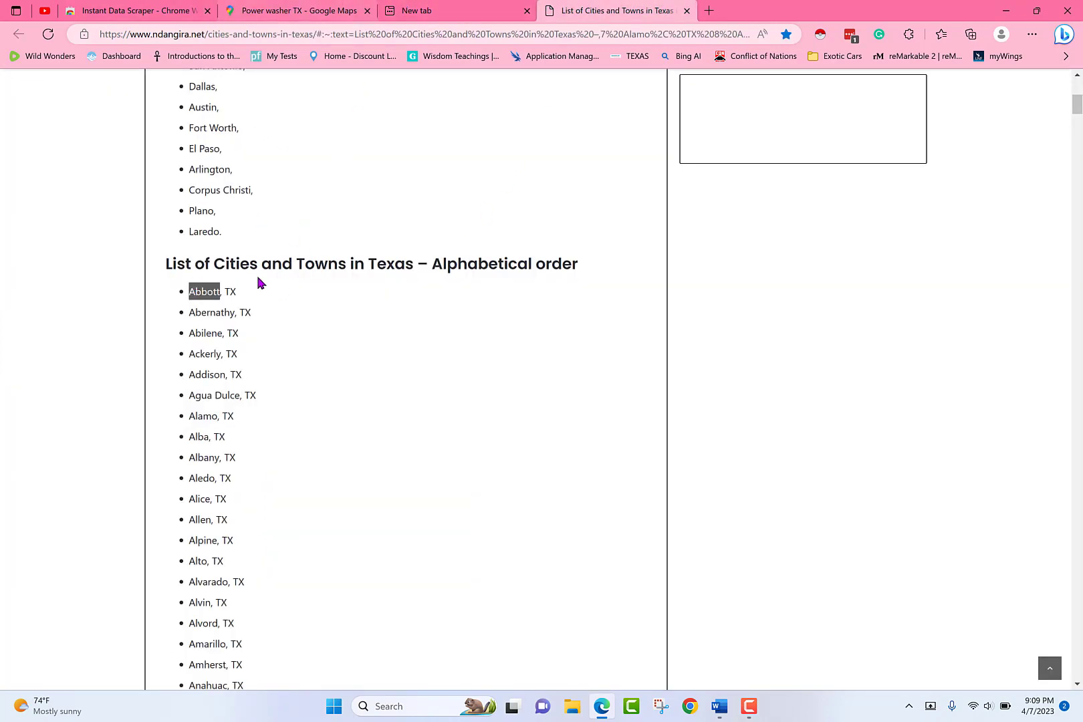
left_click_drag(242, 291, 188, 300)
key("ctrl+c")
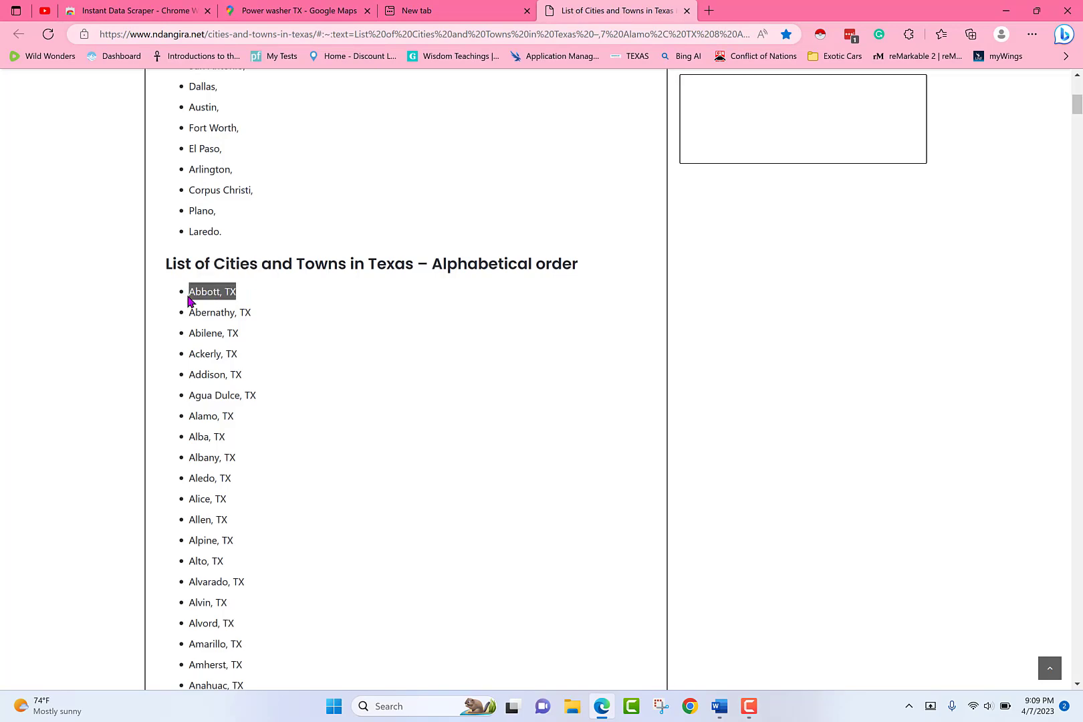
Step: Replace 'TX' in the Maps query with the pasted 'Abbott, TX' and run Power washer Abbott, TX
left_click(314, 11)
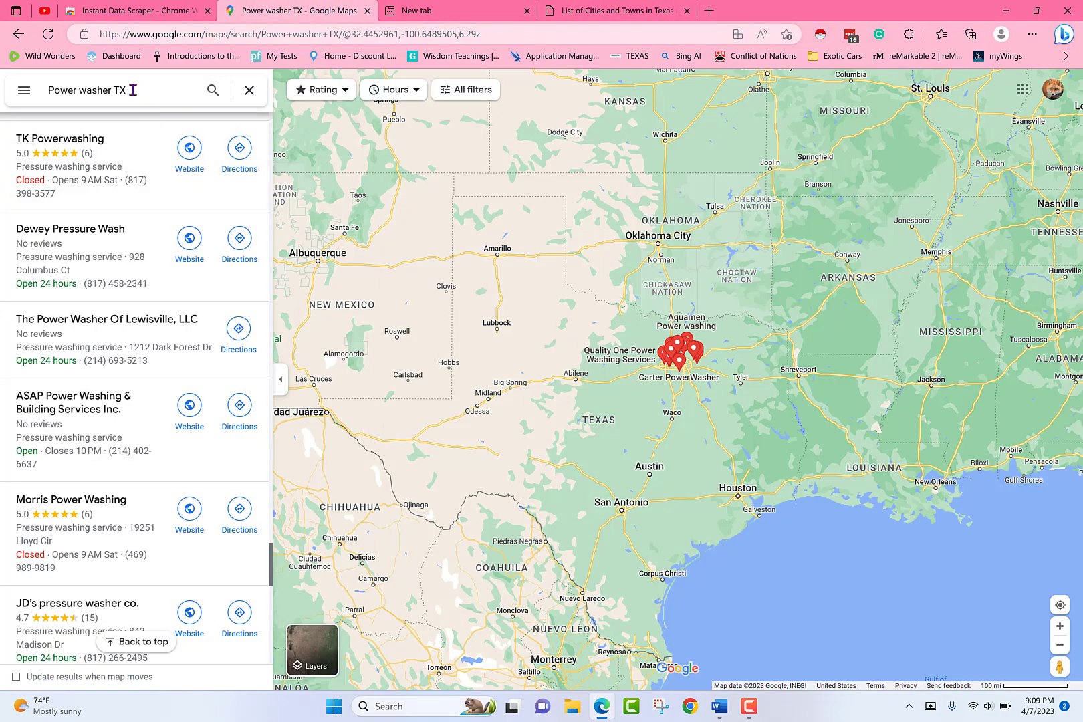
left_click_drag(132, 90, 110, 96)
key("ctrl+v")
type("\\")
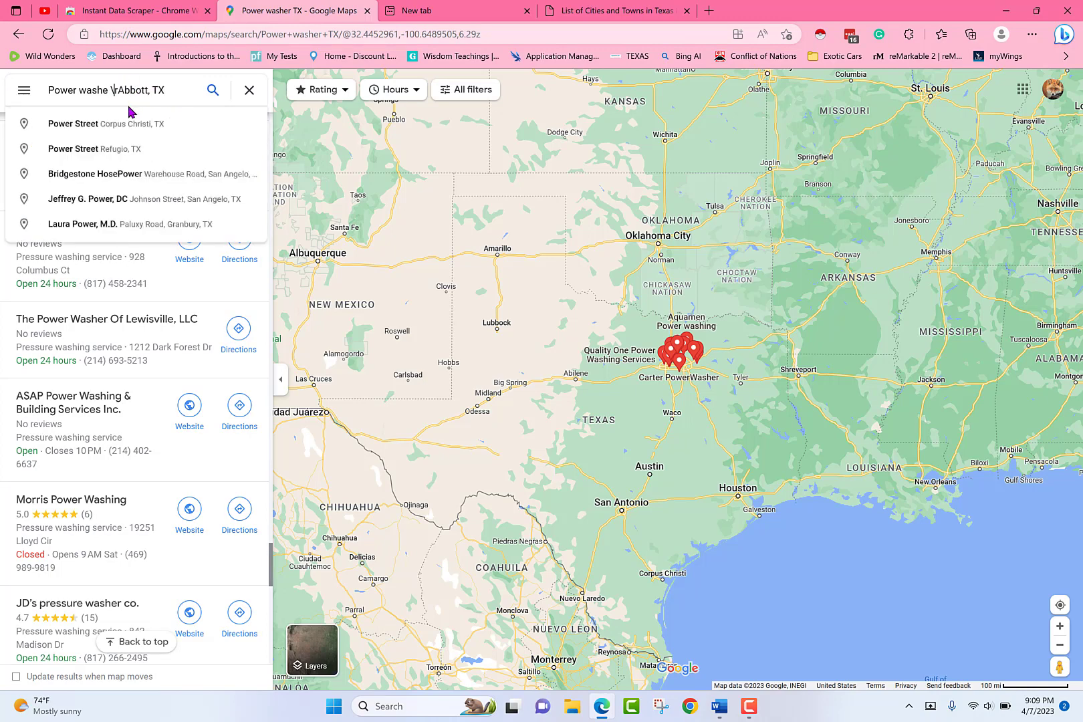
key("BackSpace")
key("BackSpace")
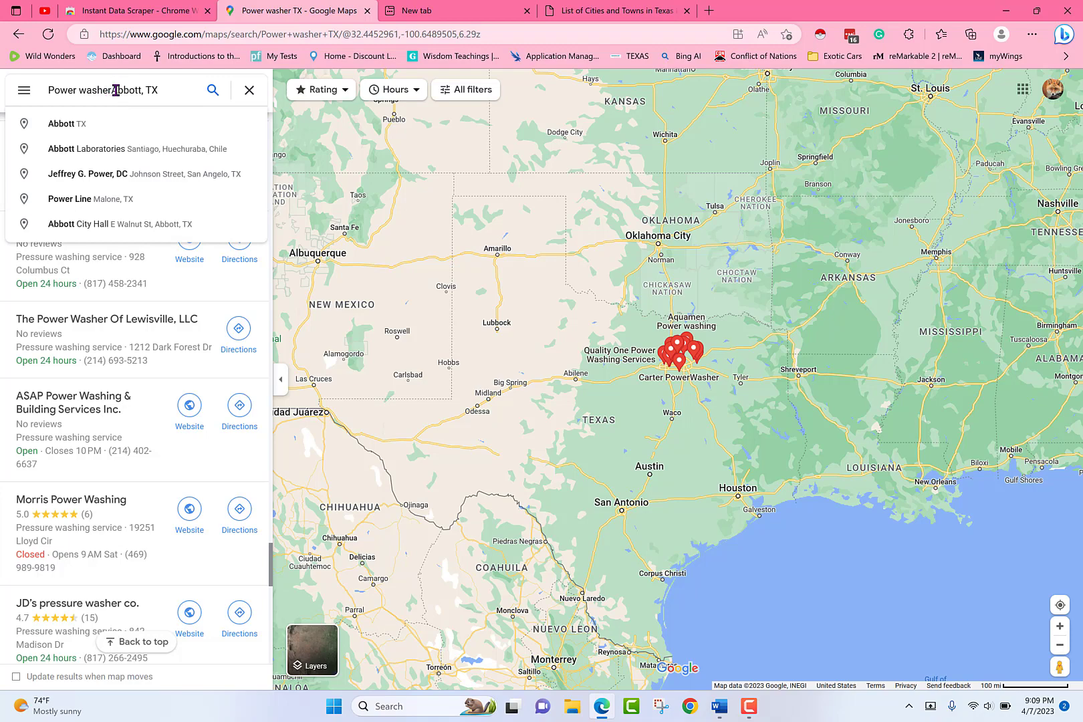
key("Return")
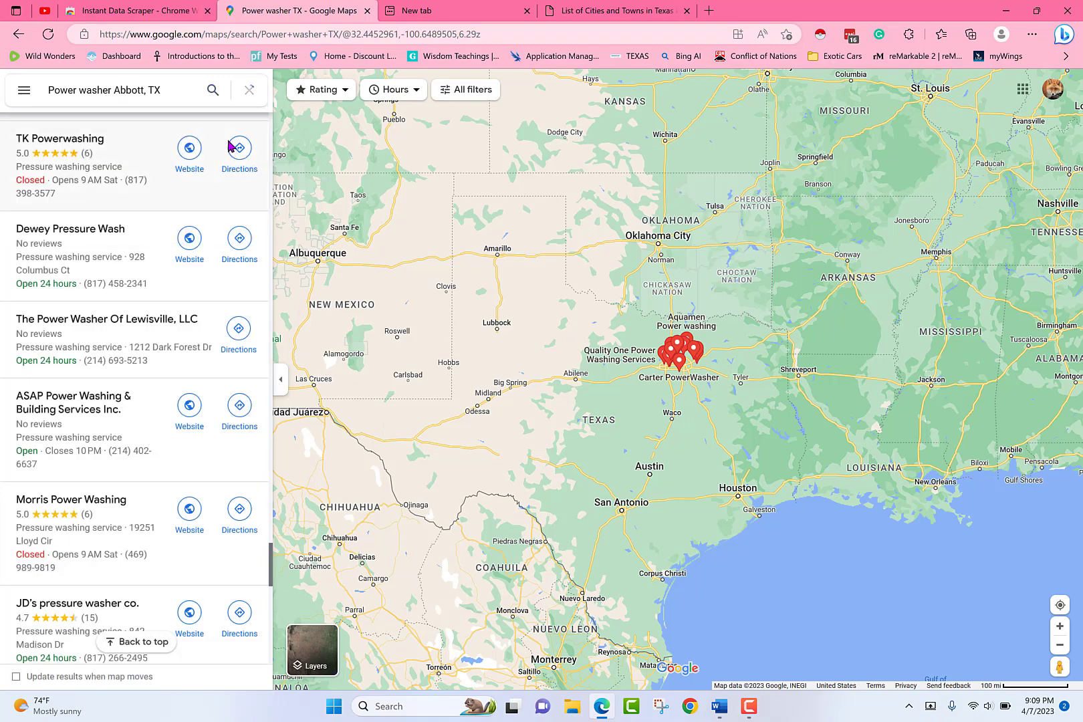
Step: Resume the concrete driveway pressure-washing video and pause it at 4:27 of 8:56
left_click(748, 710)
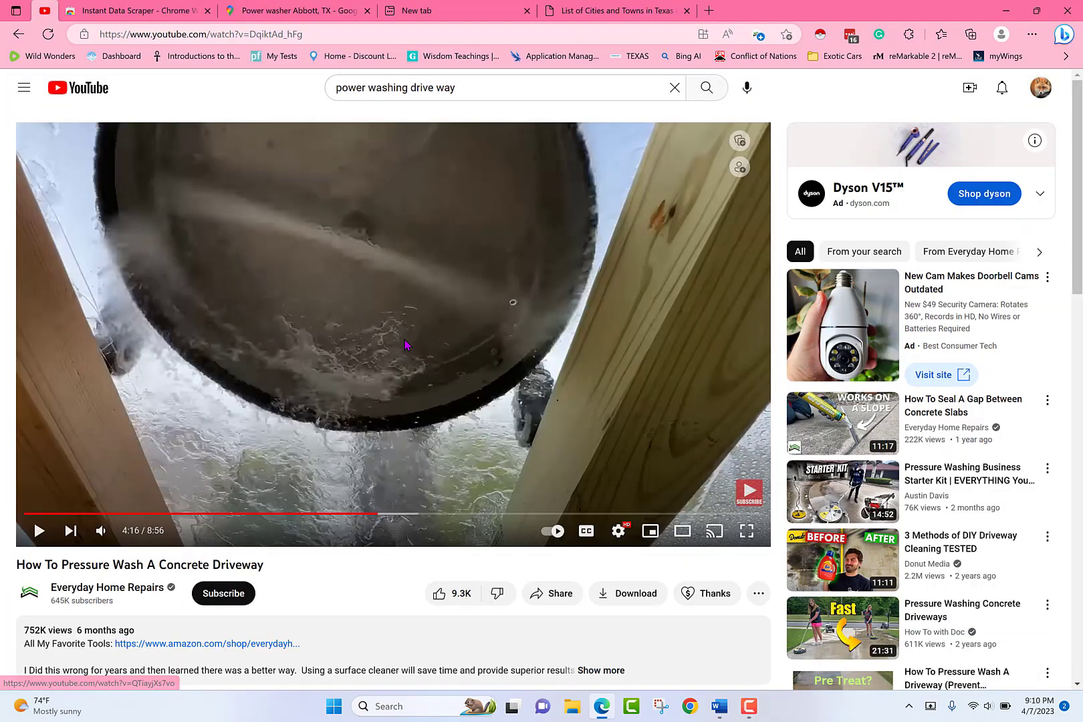
left_click(346, 319)
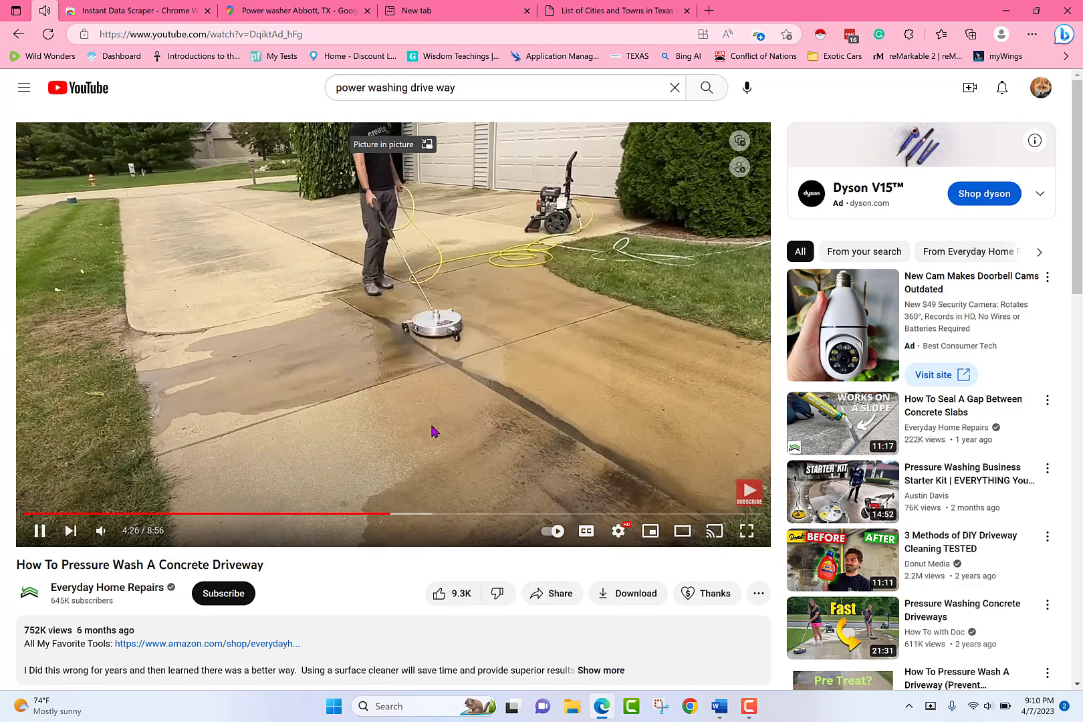
left_click(432, 432)
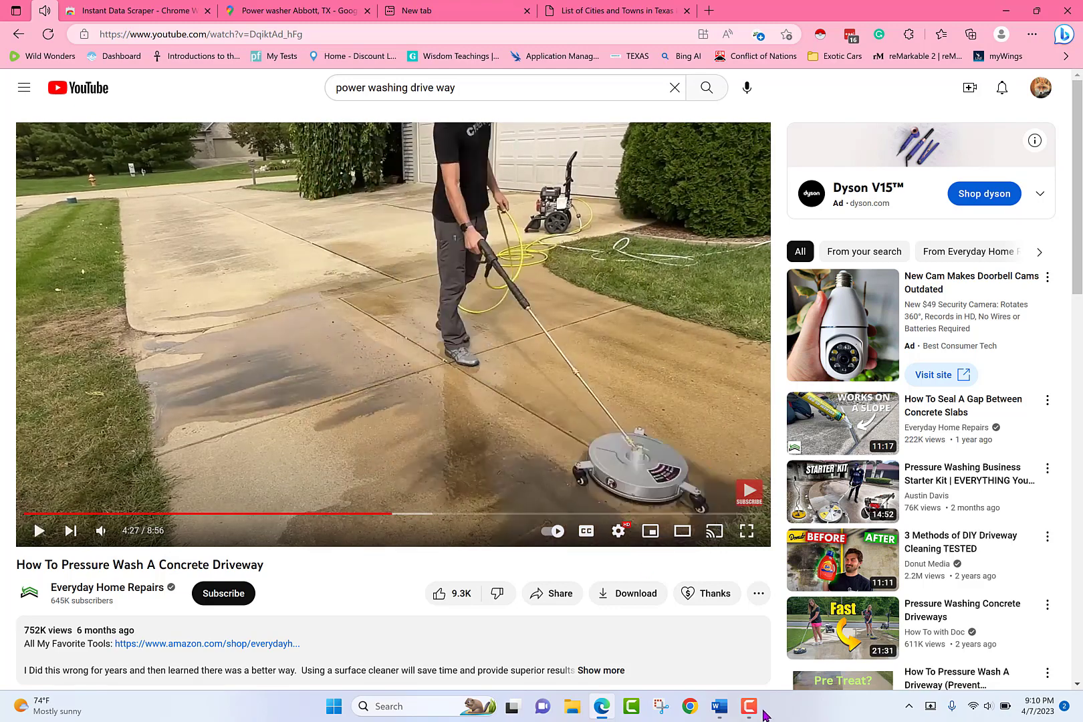
mouse_move(764, 714)
left_click(766, 674)
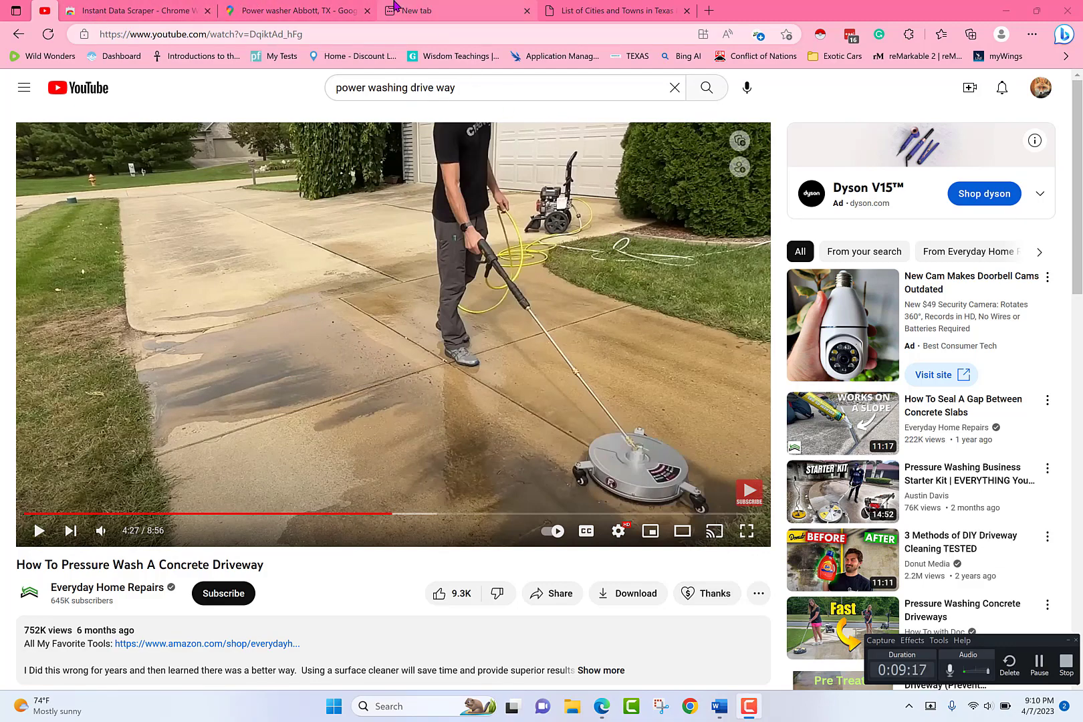
Step: Rerun Power washer Abbott, TX and scroll through results like Poseidon Power Washing LLC and Ready Clean
left_click(605, 8)
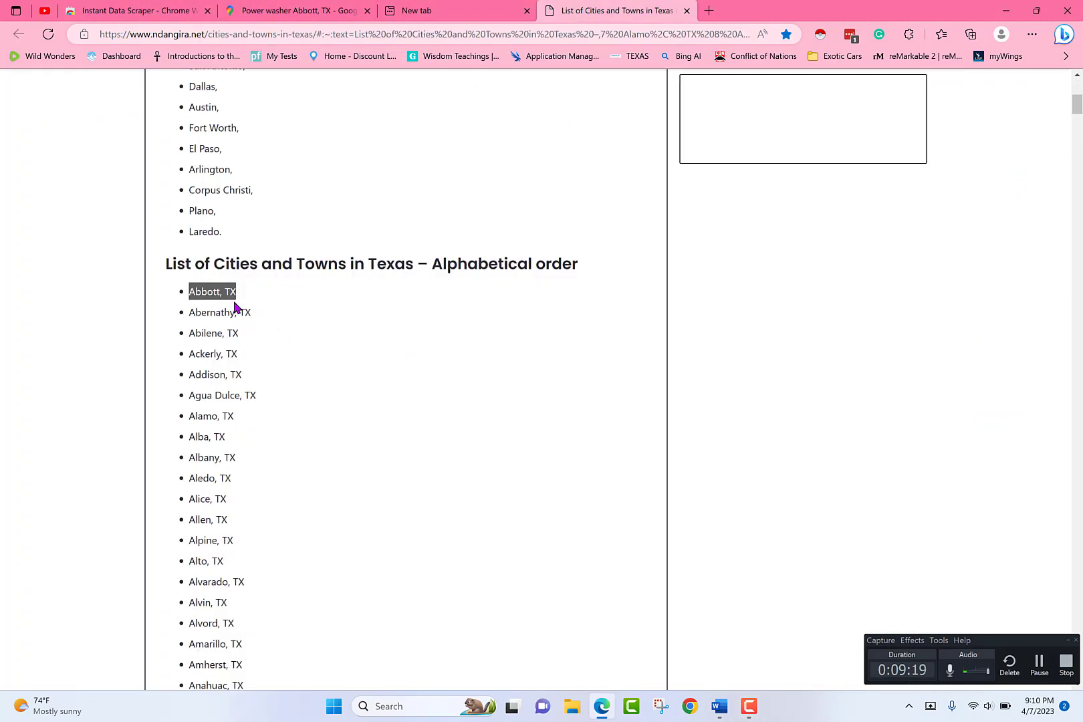
left_click(309, 10)
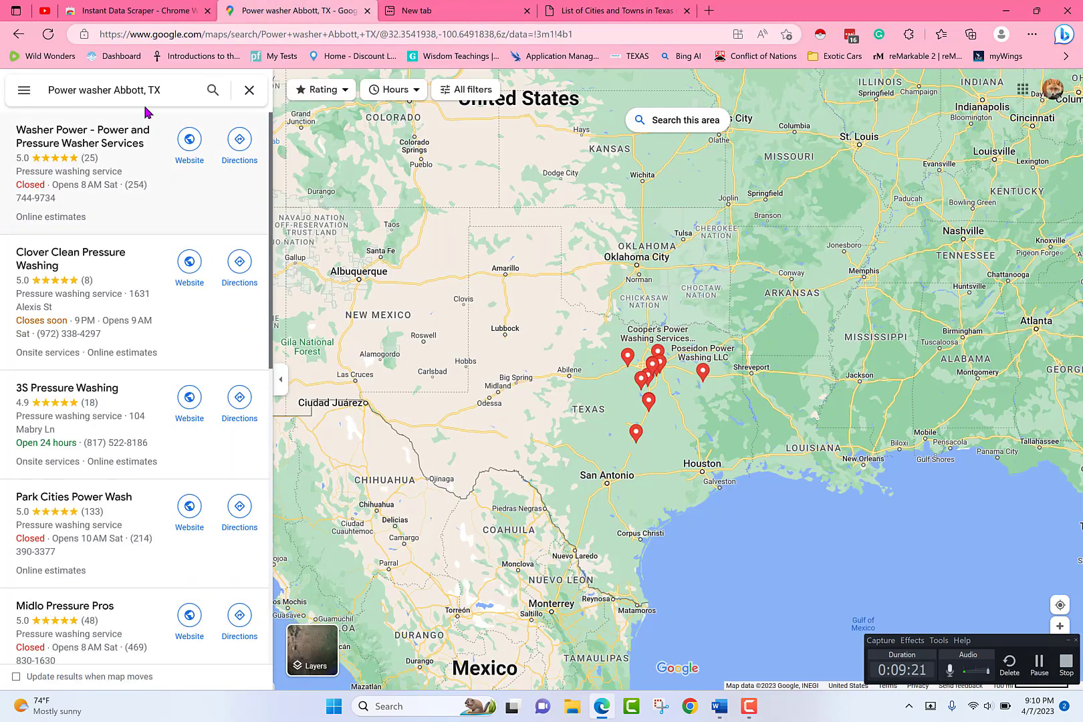
left_click(171, 93)
key("Return")
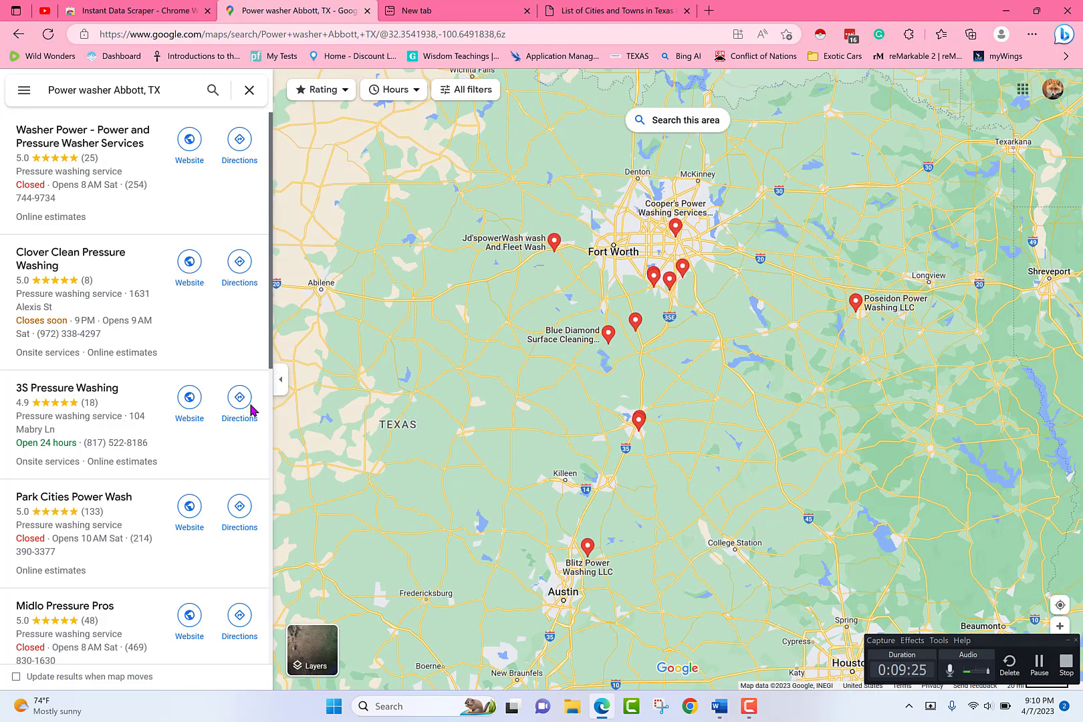
scroll(184, 394, "down", 5)
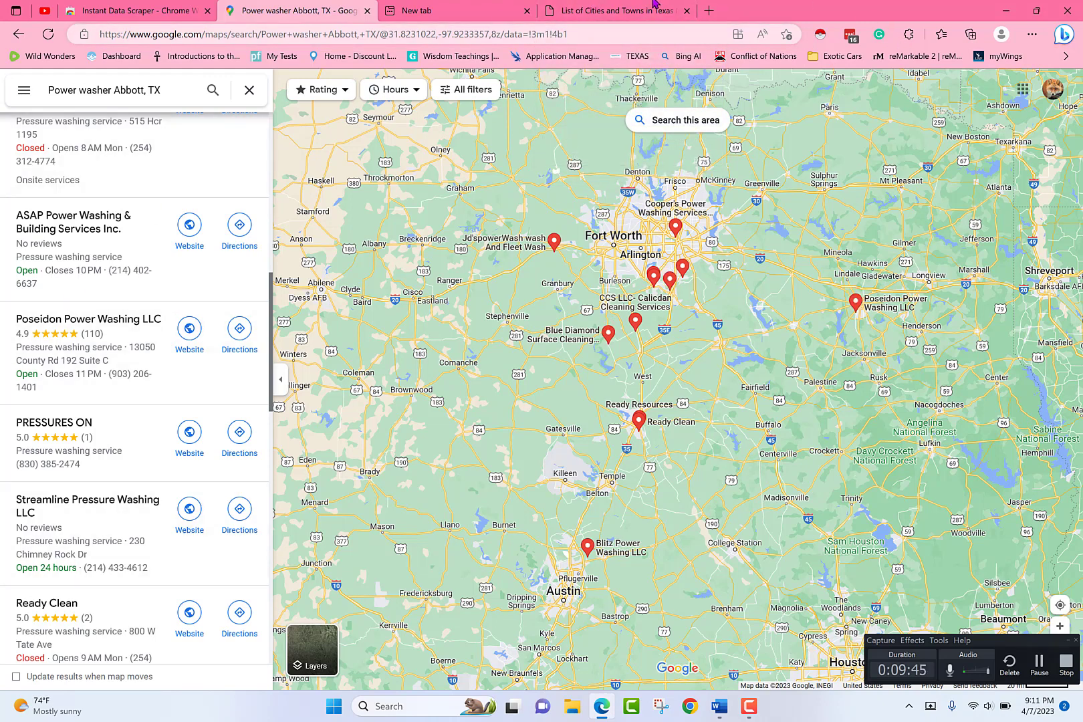
left_click(584, 19)
scroll(188, 416, "down", 20)
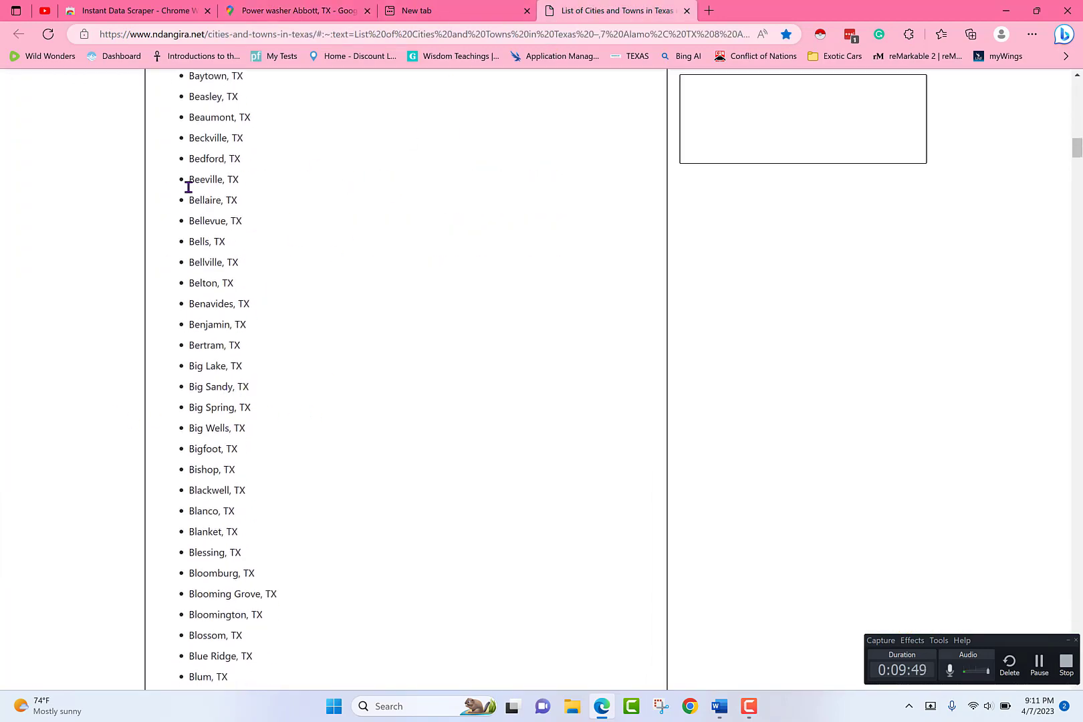
scroll(319, 491, "down", 20)
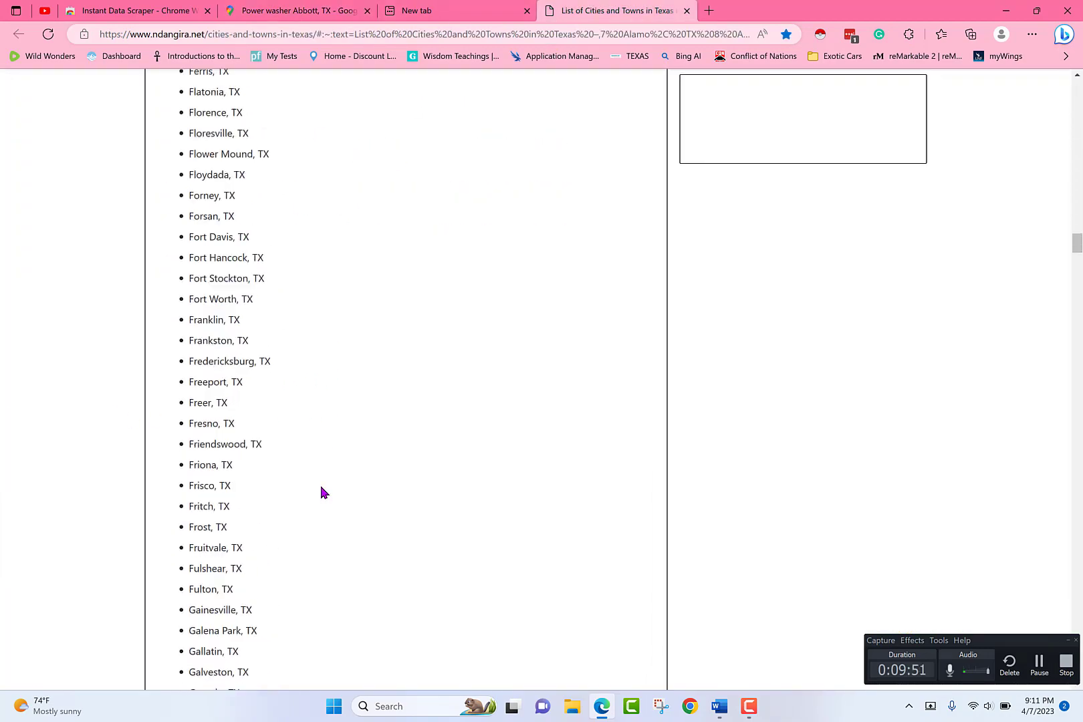
scroll(321, 492, "down", 9)
left_click(314, 11)
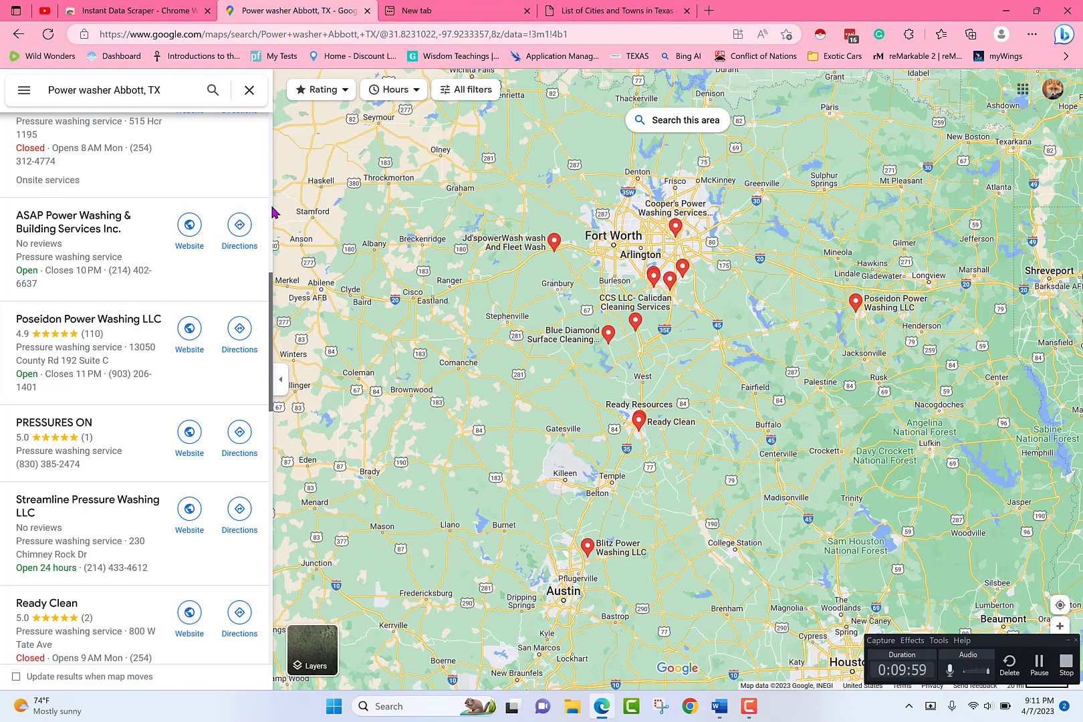
Step: Go back to the ndangira.net Texas cities list and scroll down to Hallsville through Hillsboro, TX
scroll(129, 314, "down", 3)
scroll(128, 314, "up", 10)
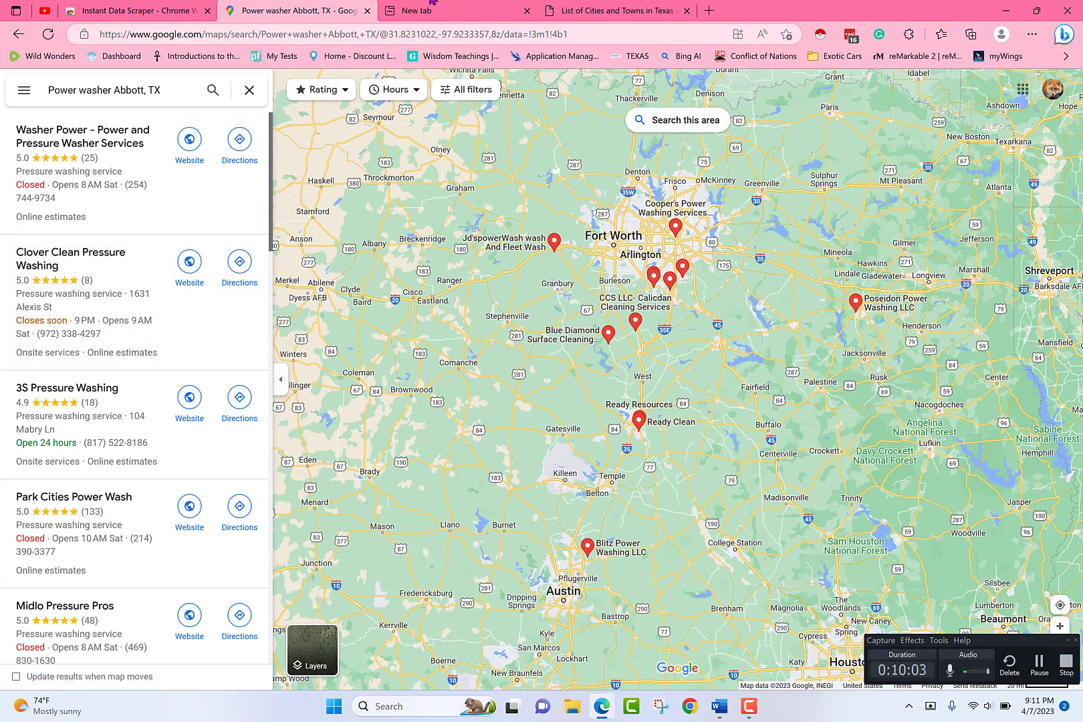
left_click(625, 8)
scroll(442, 365, "down", 12)
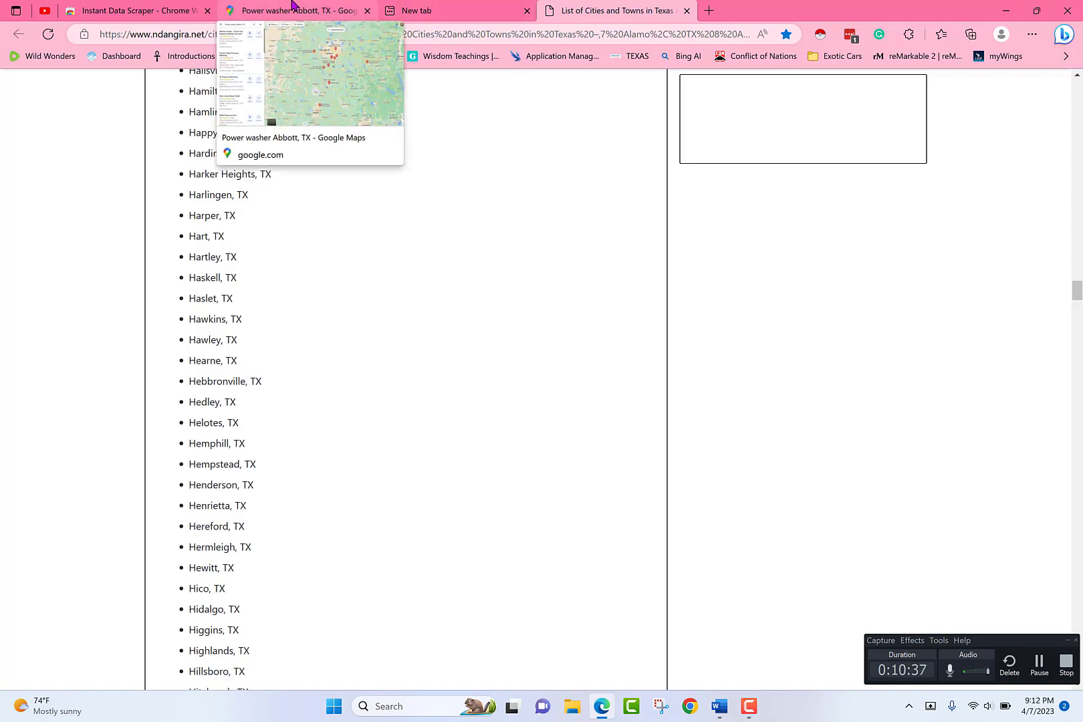
Step: Scroll the Power washer Abbott, TX results down until loading stops, then scroll back up to Aggieland Power Washing
left_click(297, 9)
scroll(178, 370, "down", 5)
scroll(177, 370, "down", 10)
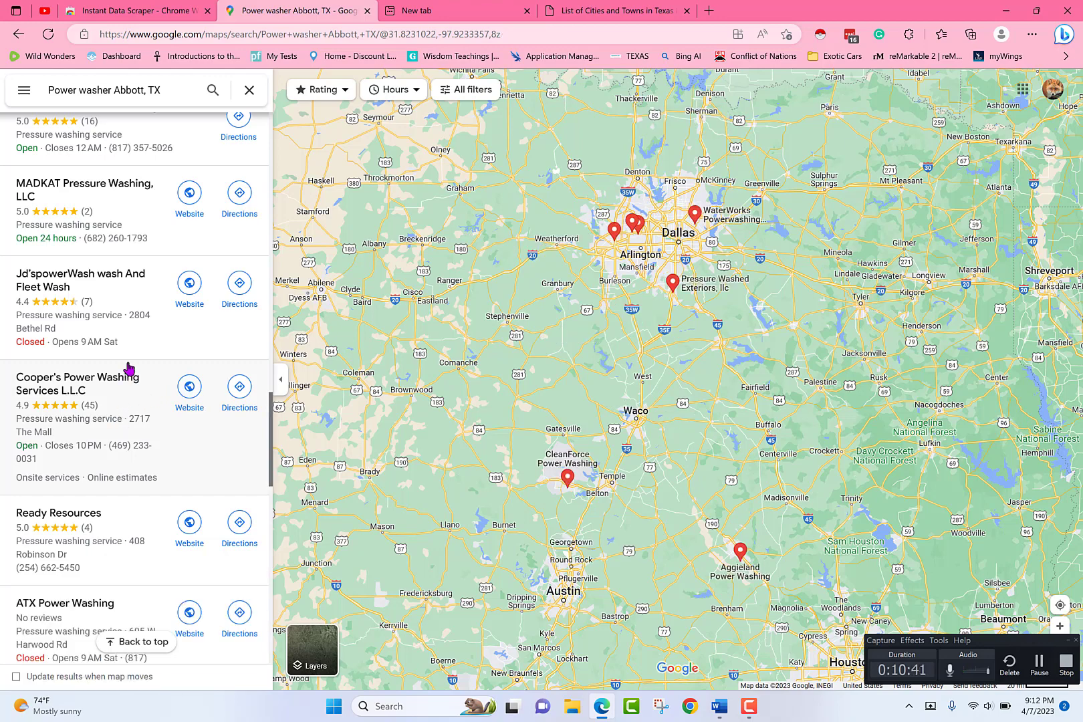
scroll(126, 372, "down", 10)
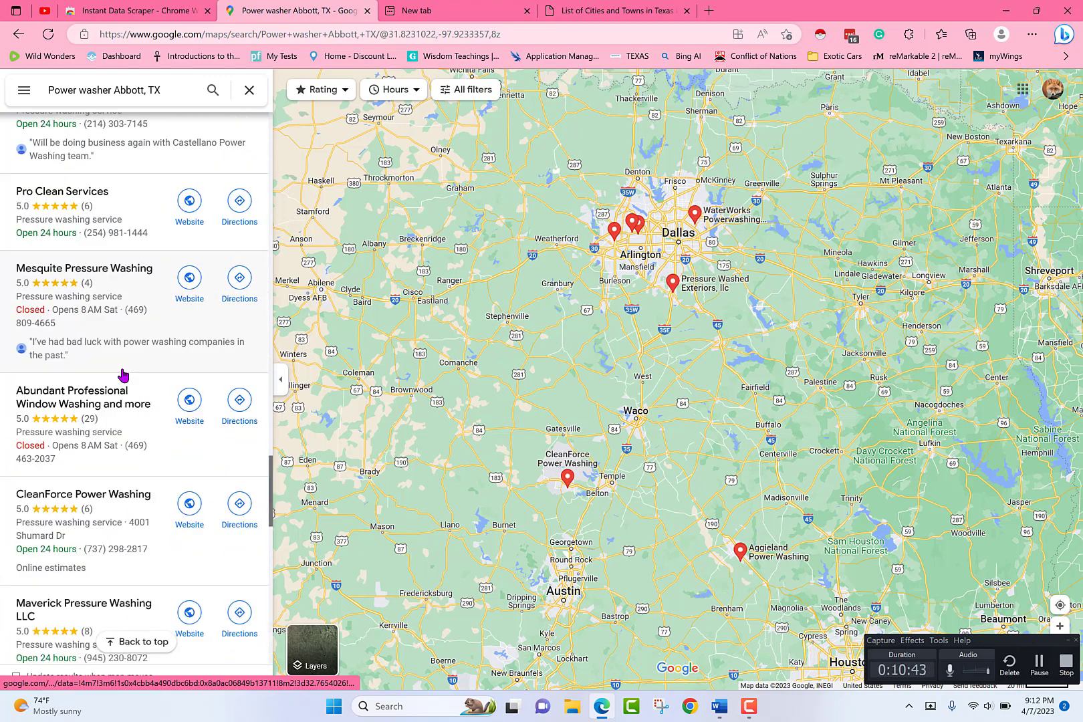
scroll(122, 374, "down", 10)
scroll(121, 372, "down", 1)
scroll(121, 368, "down", 4)
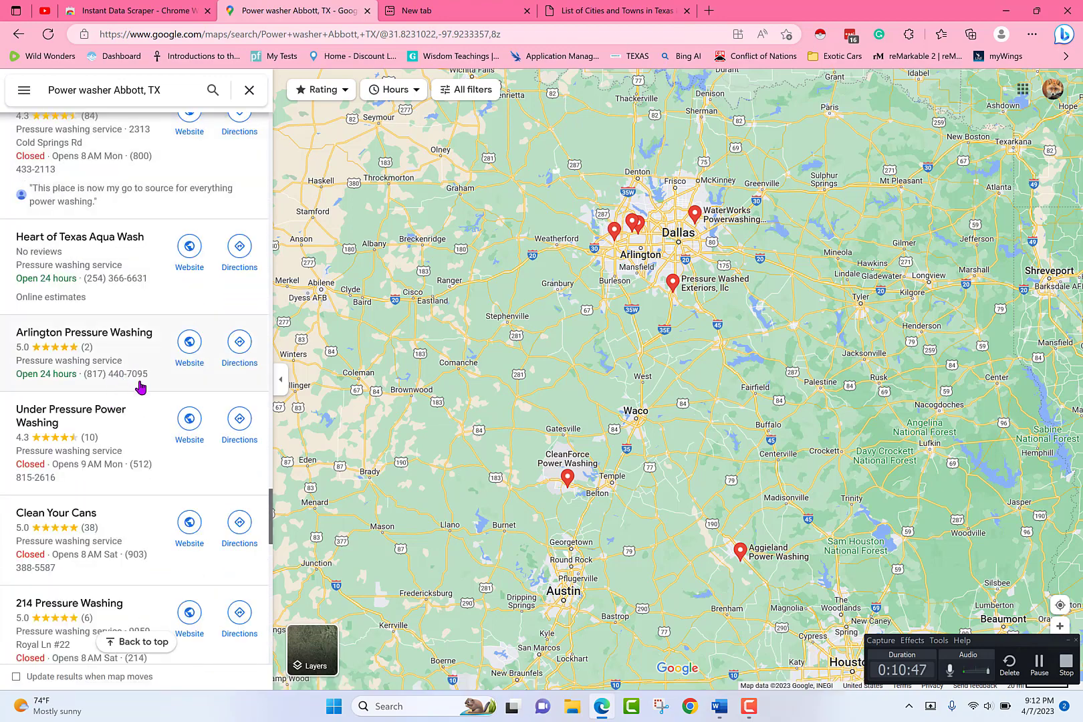
scroll(137, 386, "down", 15)
scroll(137, 393, "down", 12)
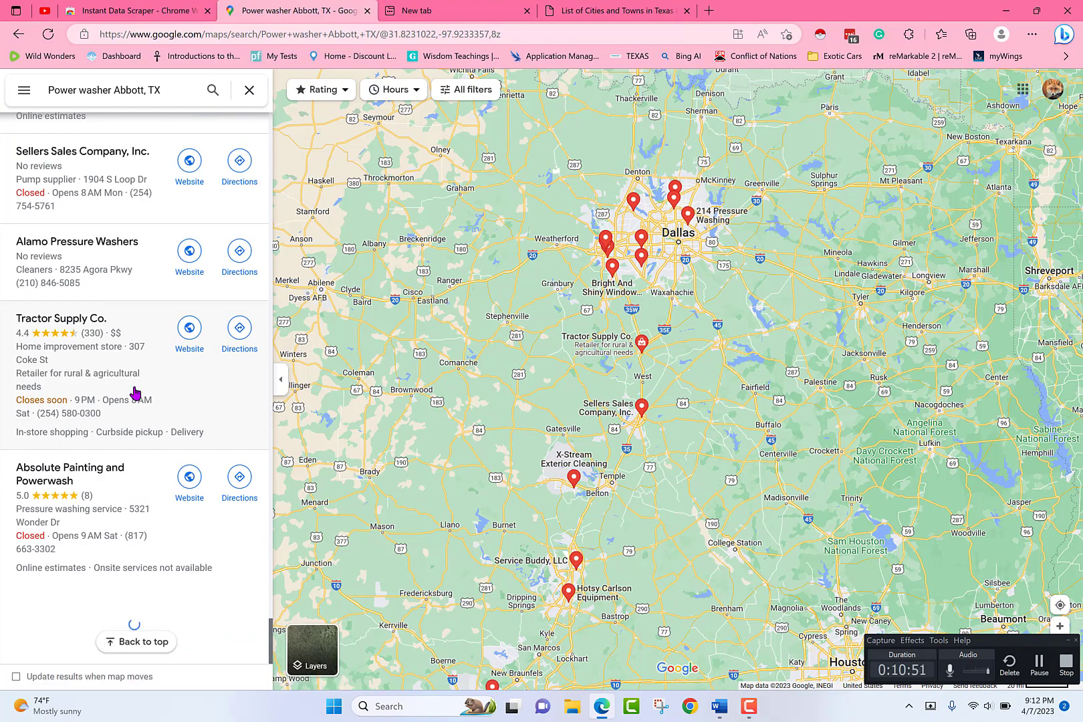
scroll(135, 392, "down", 10)
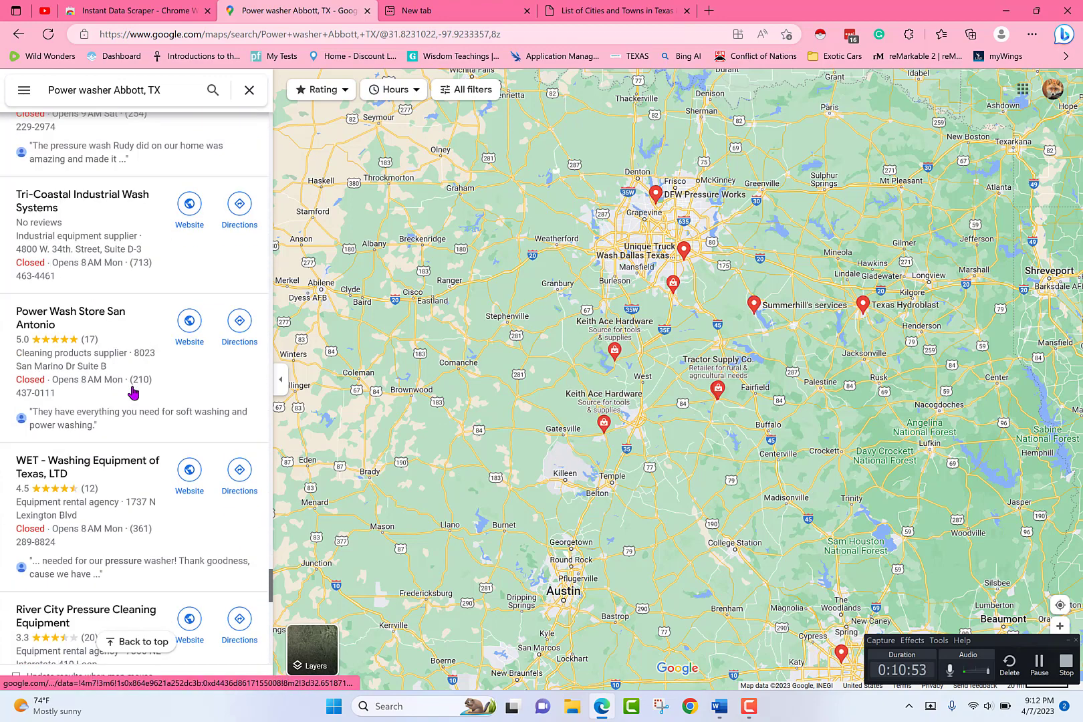
scroll(132, 393, "down", 10)
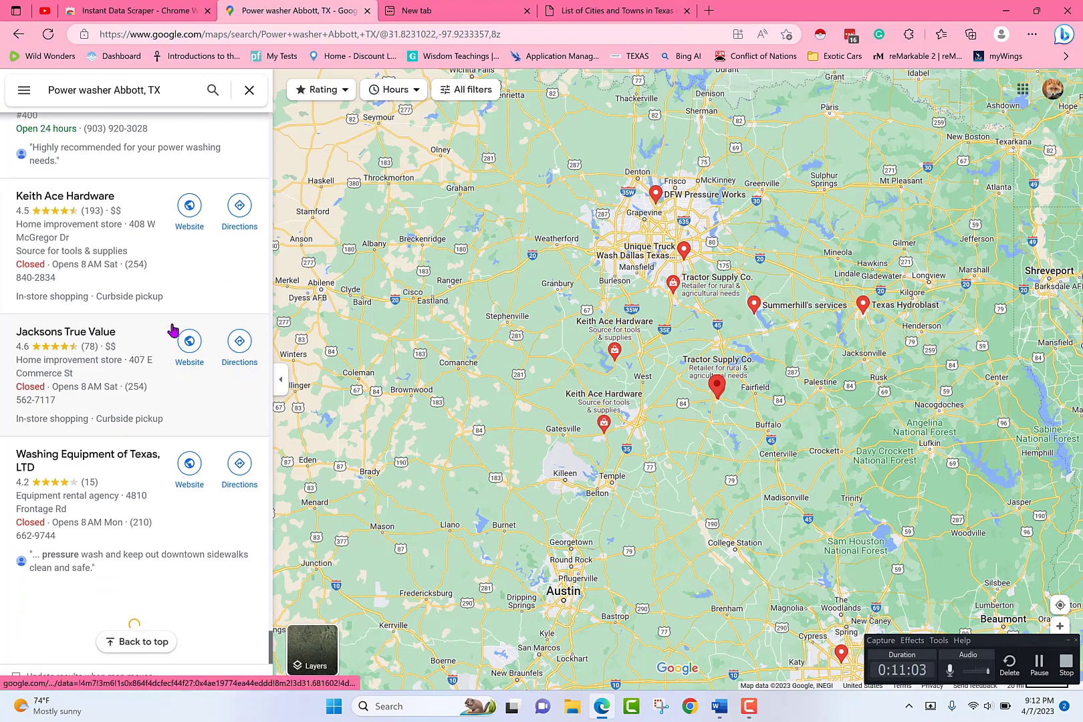
scroll(180, 321, "up", 15)
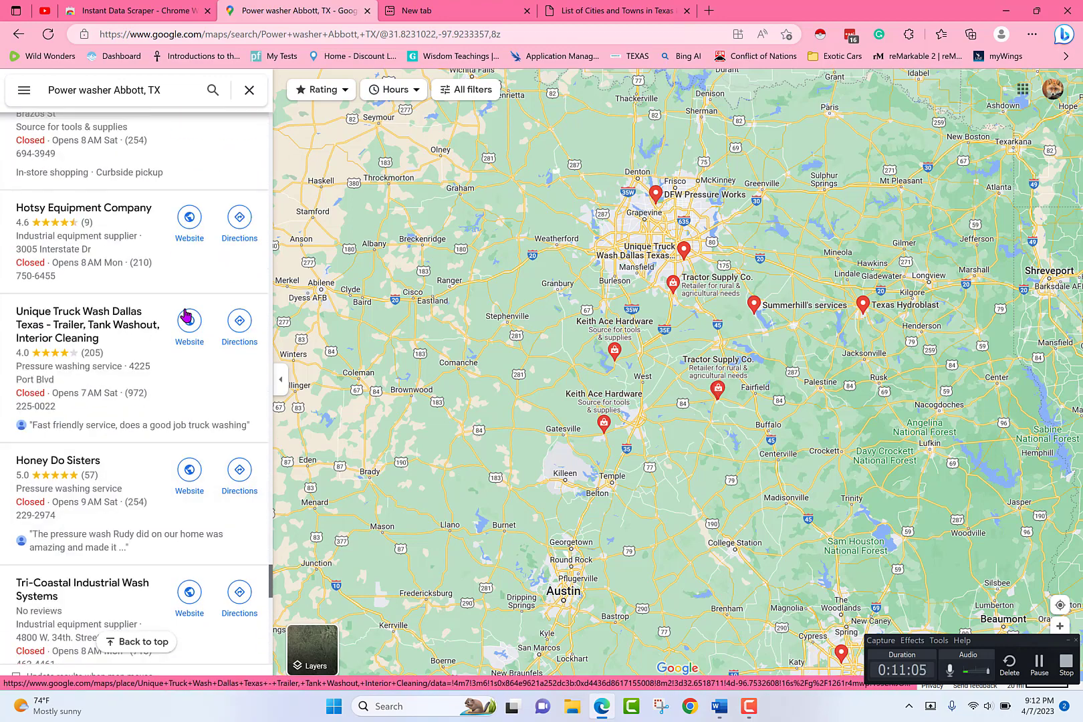
scroll(189, 321, "up", 15)
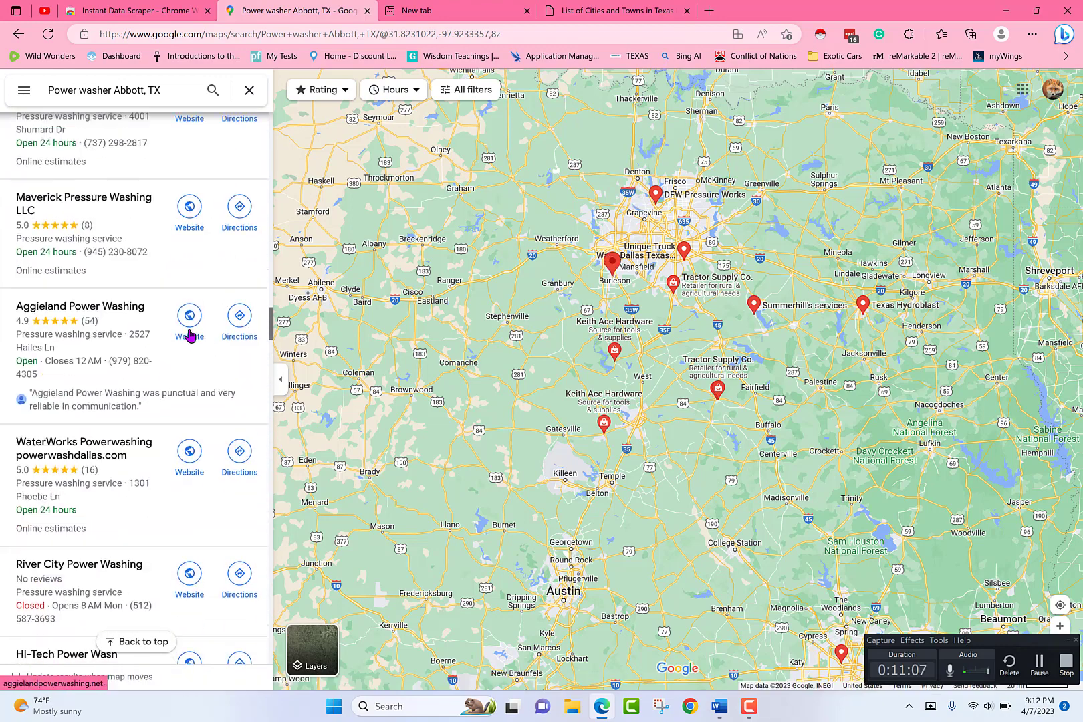
Step: Open the Aggieland Power Washing listing, copy its phone number, and close the details card
left_click(132, 354)
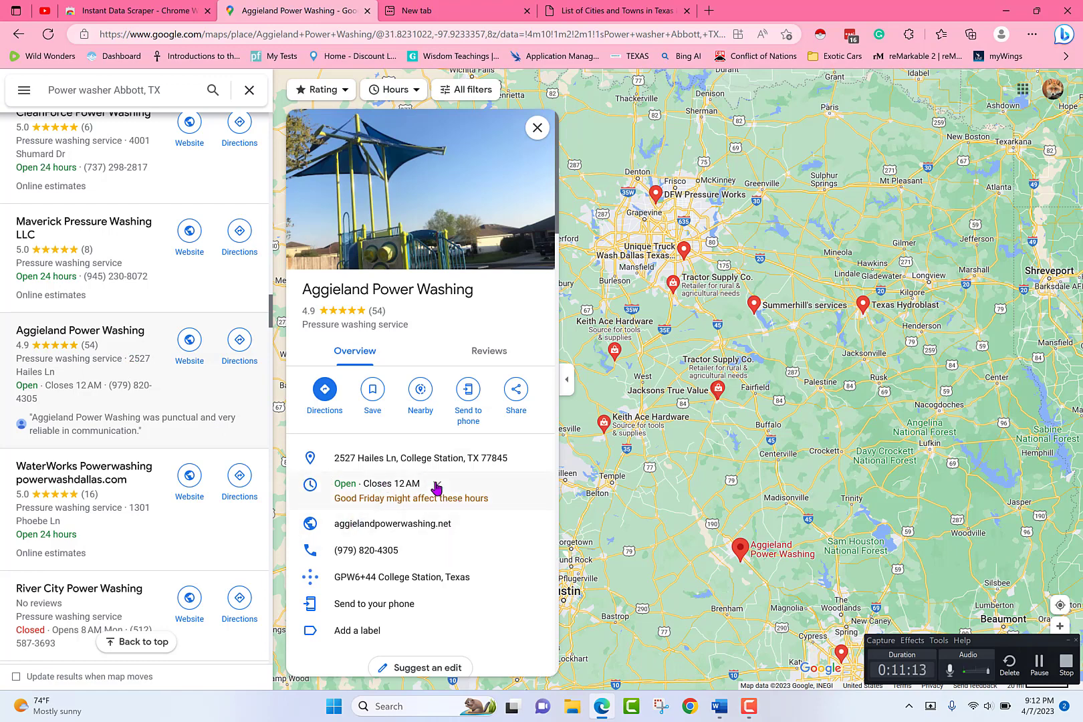
left_click(508, 550)
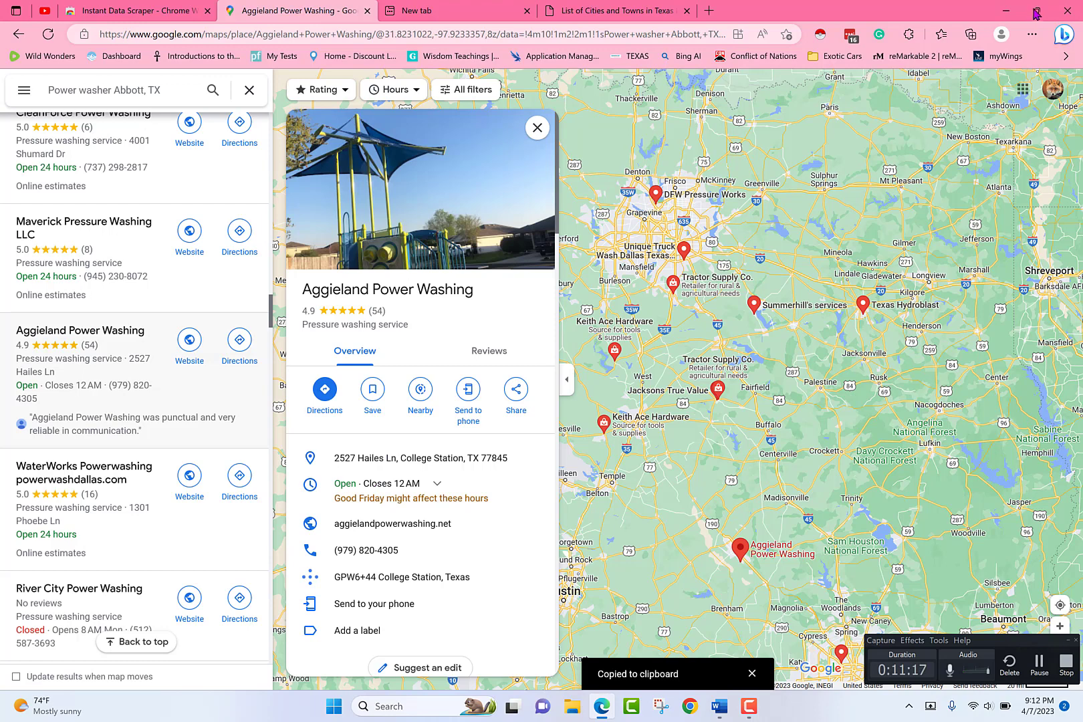
mouse_move(1037, 12)
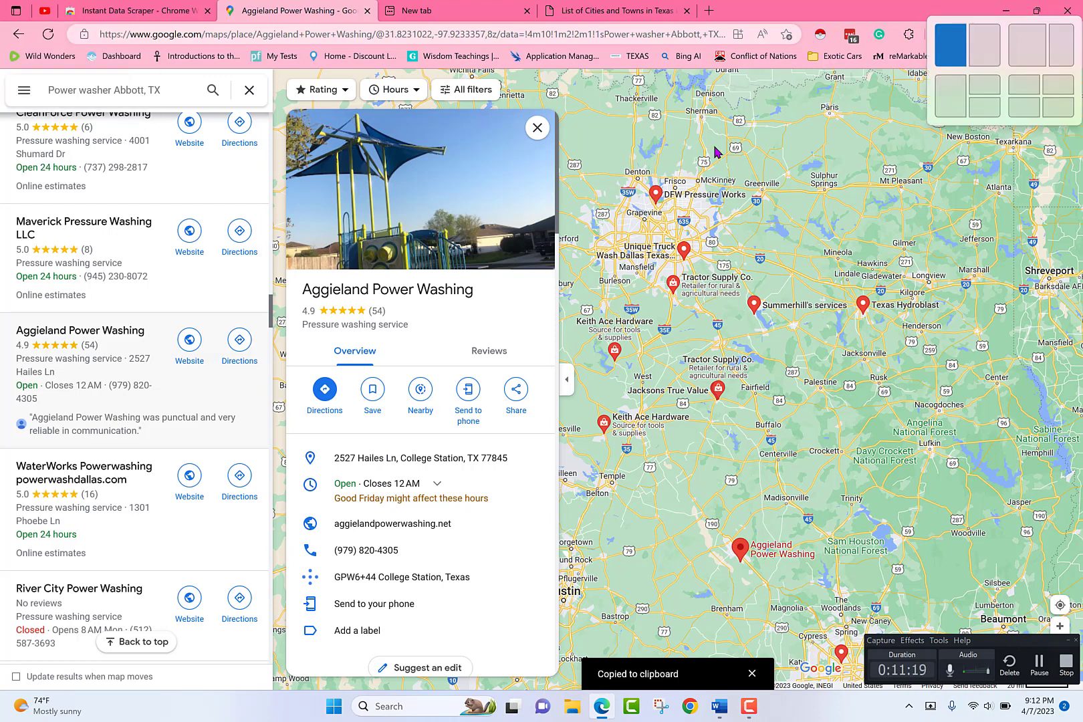
left_click(904, 199)
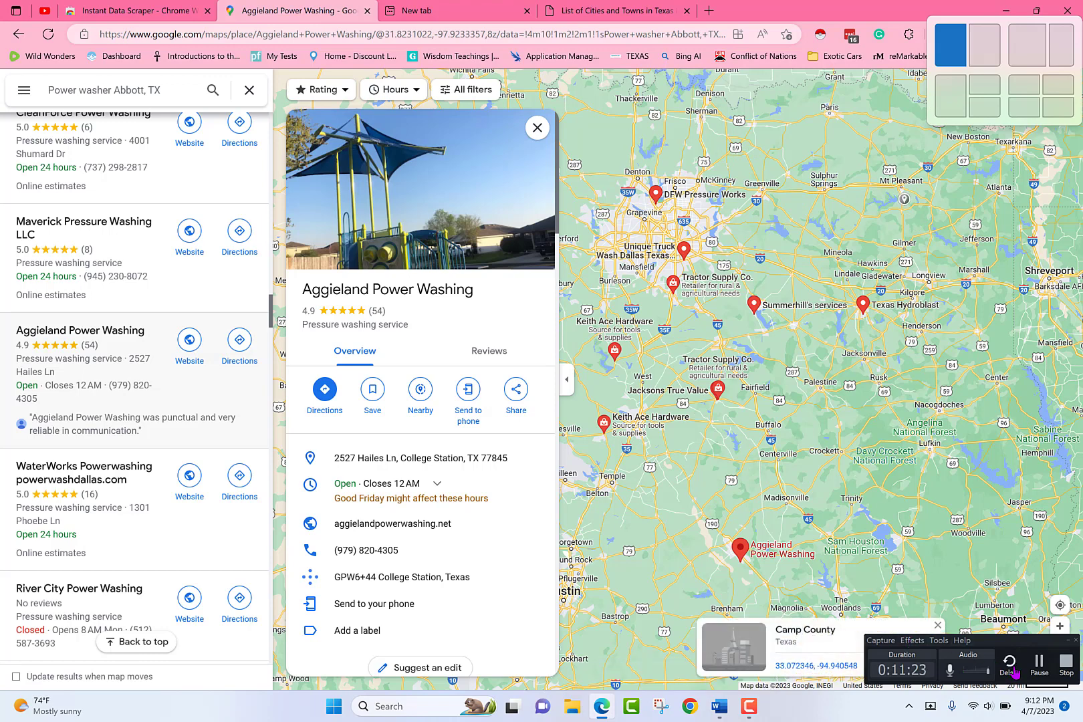
left_click(1039, 668)
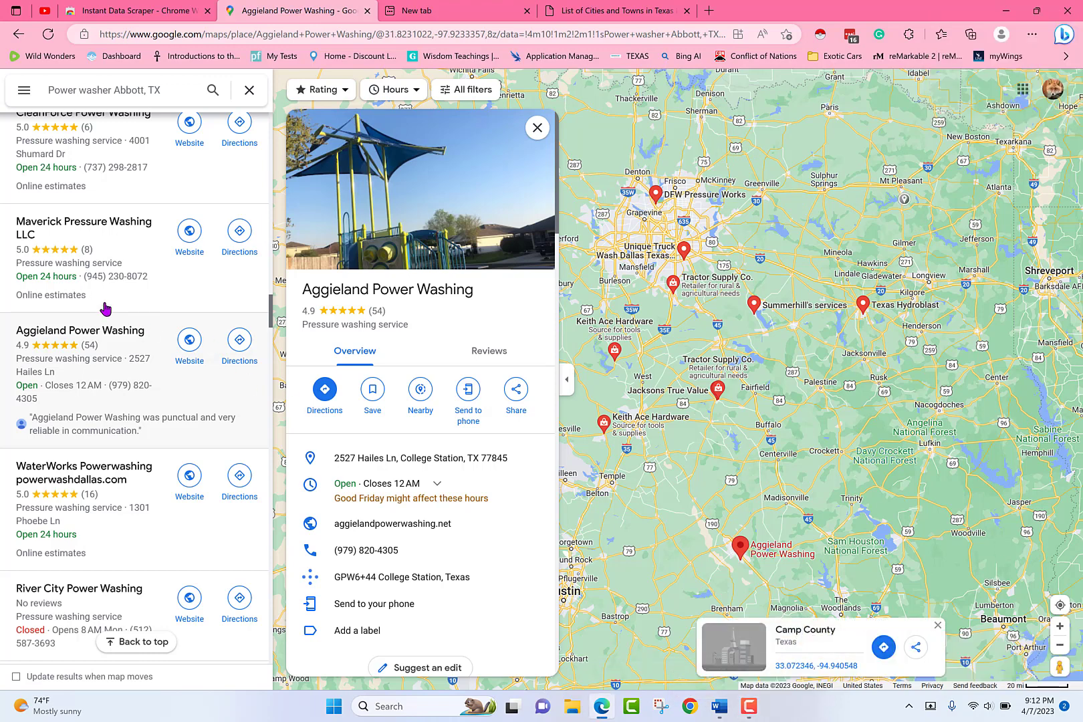
left_click(750, 710)
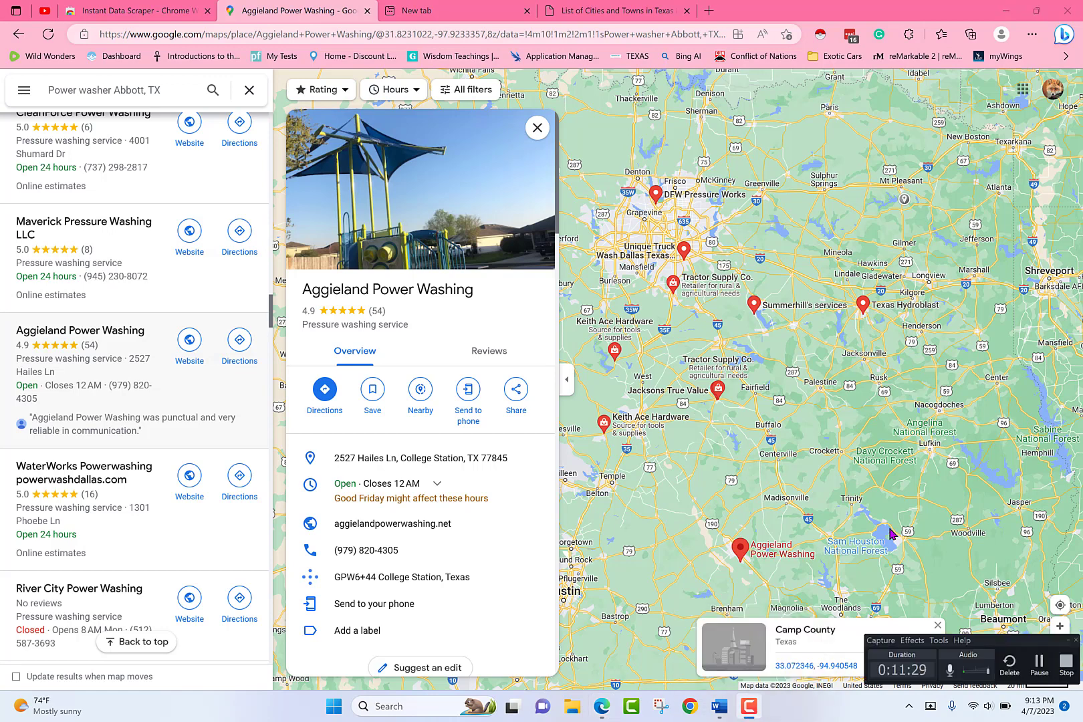
left_click(536, 128)
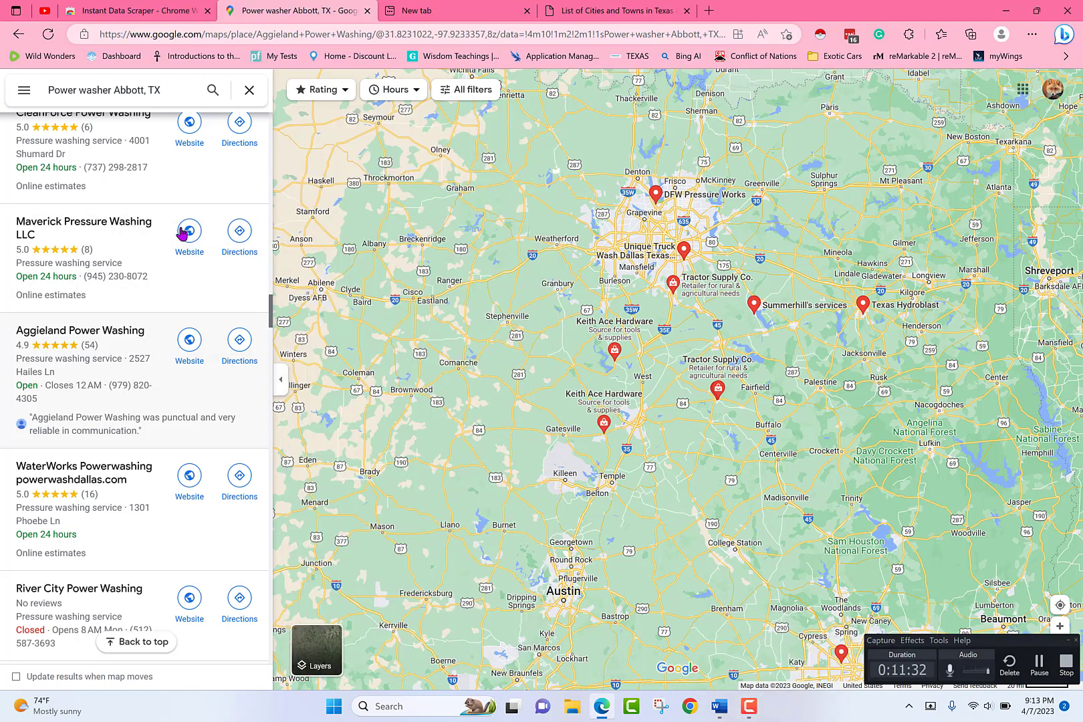
Step: Bring up the Instant Data Scraper store listing and highlight the extension's title
left_click(158, 5)
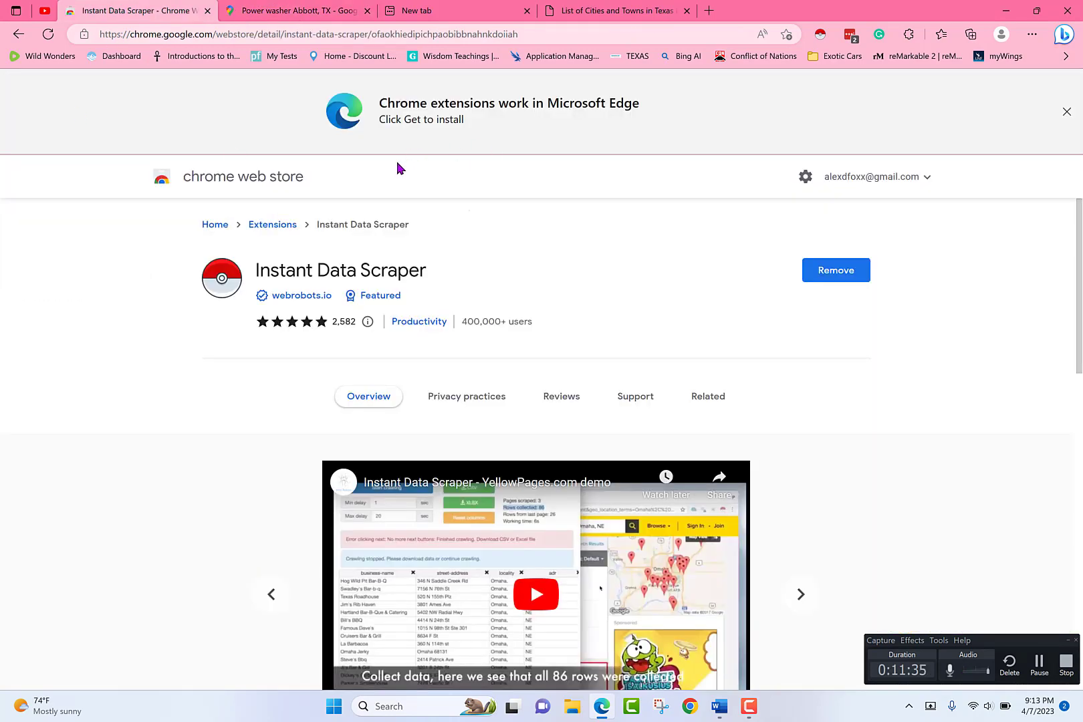
left_click_drag(255, 270, 443, 262)
scroll(576, 333, "down", 3)
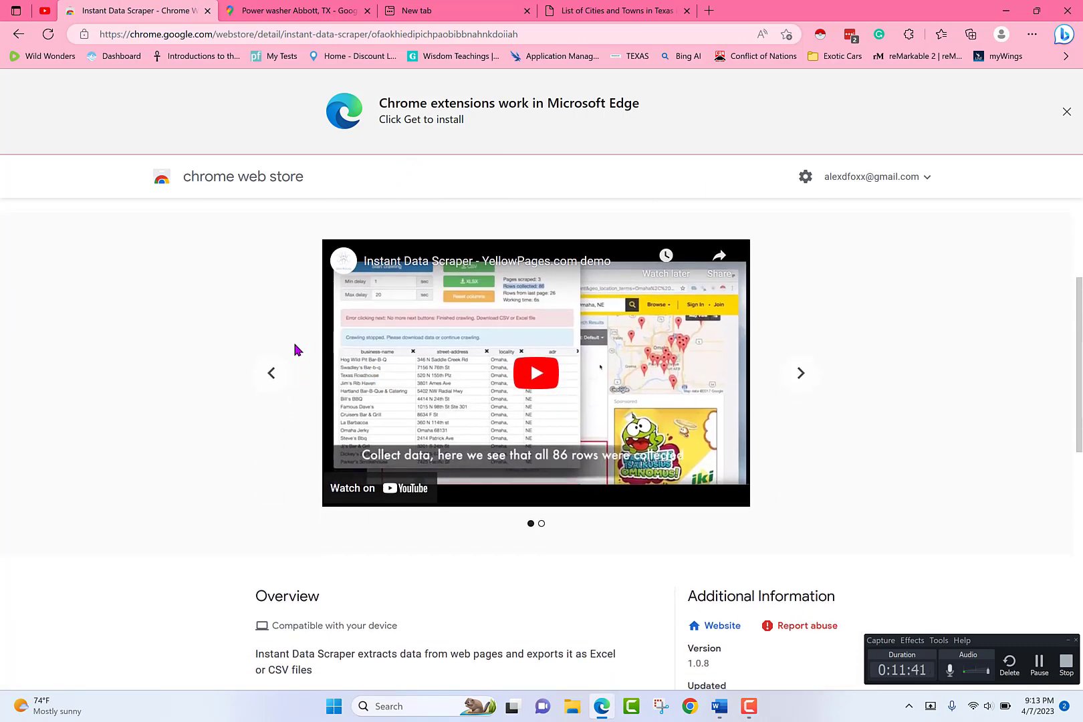
scroll(279, 346, "up", 3)
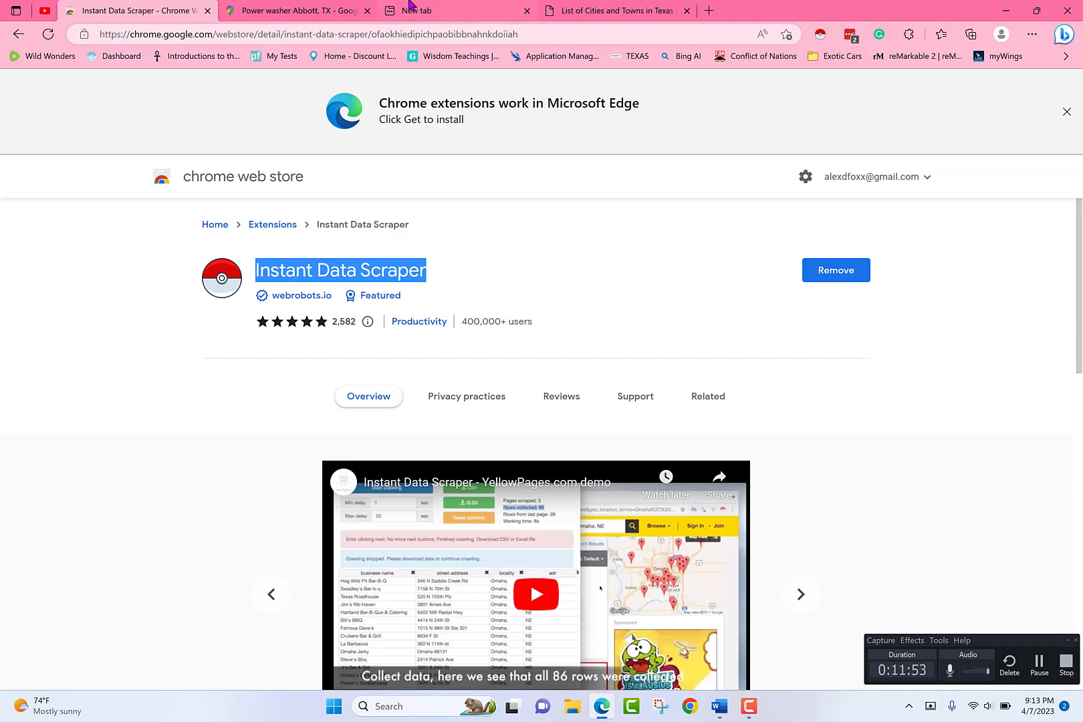
Step: Scroll the Abbott, TX power washer results to "You've reached the end of the list" at Office Depot
left_click(326, 10)
scroll(113, 434, "down", 20)
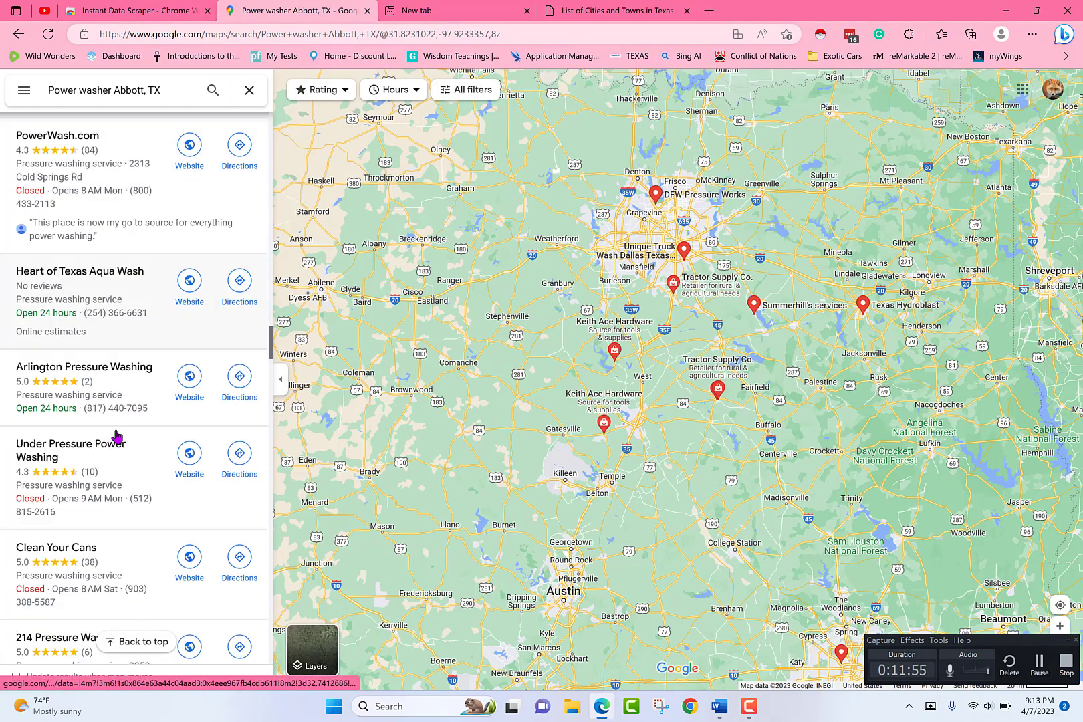
scroll(136, 445, "down", 5)
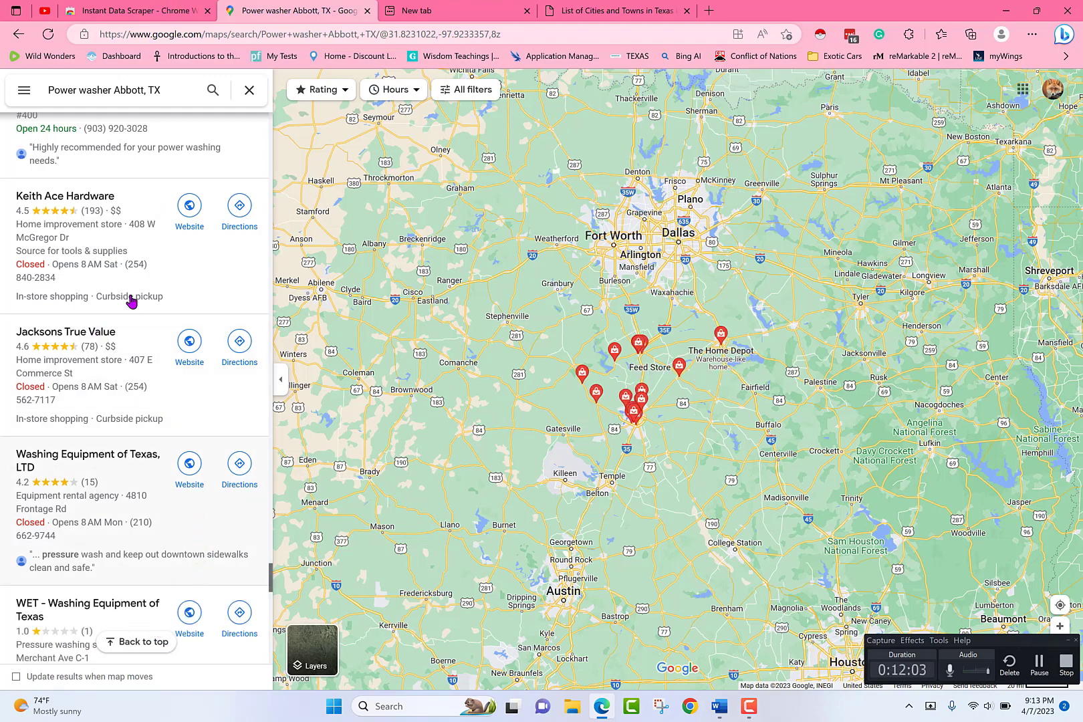
scroll(135, 302, "down", 5)
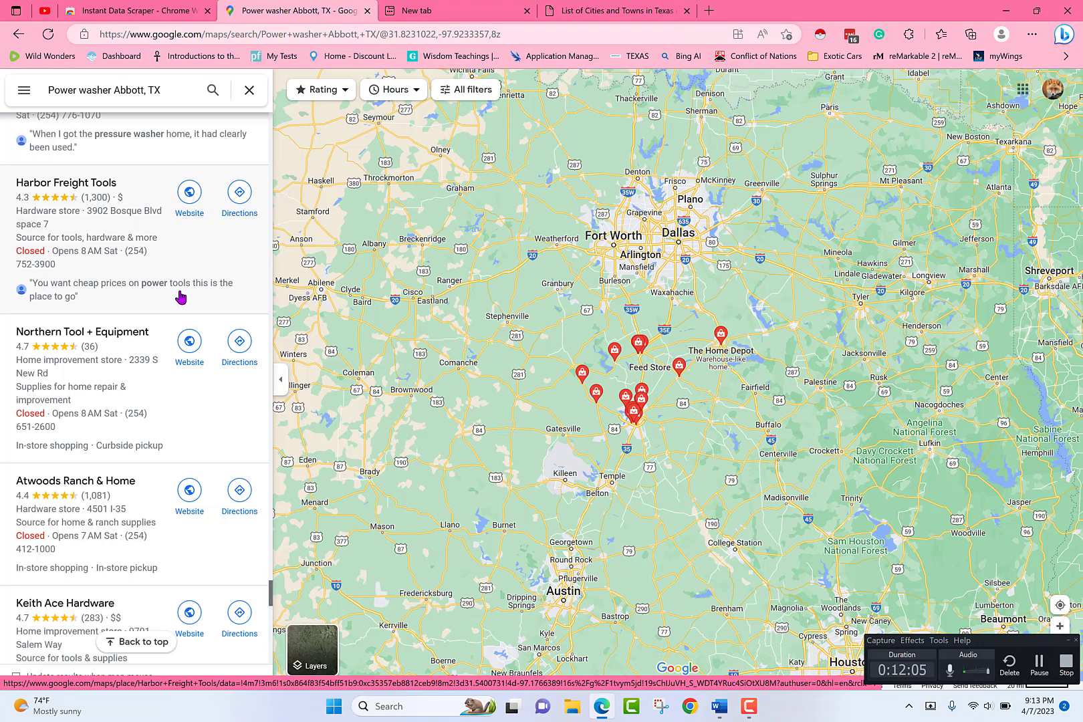
scroll(152, 436, "down", 10)
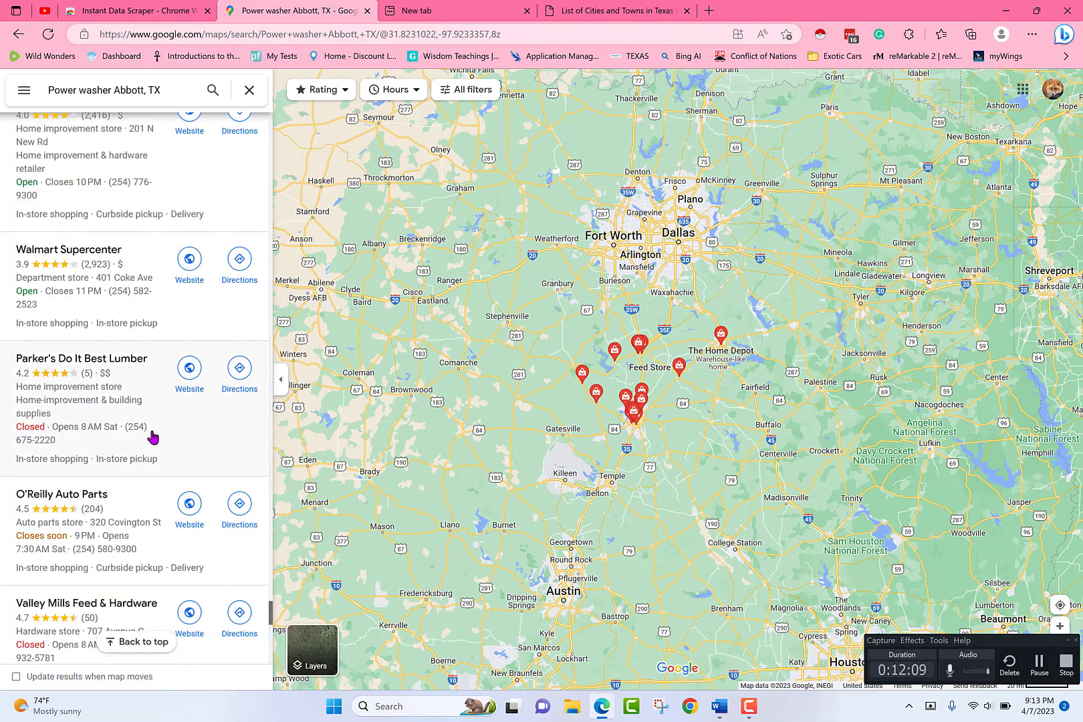
scroll(154, 471, "down", 10)
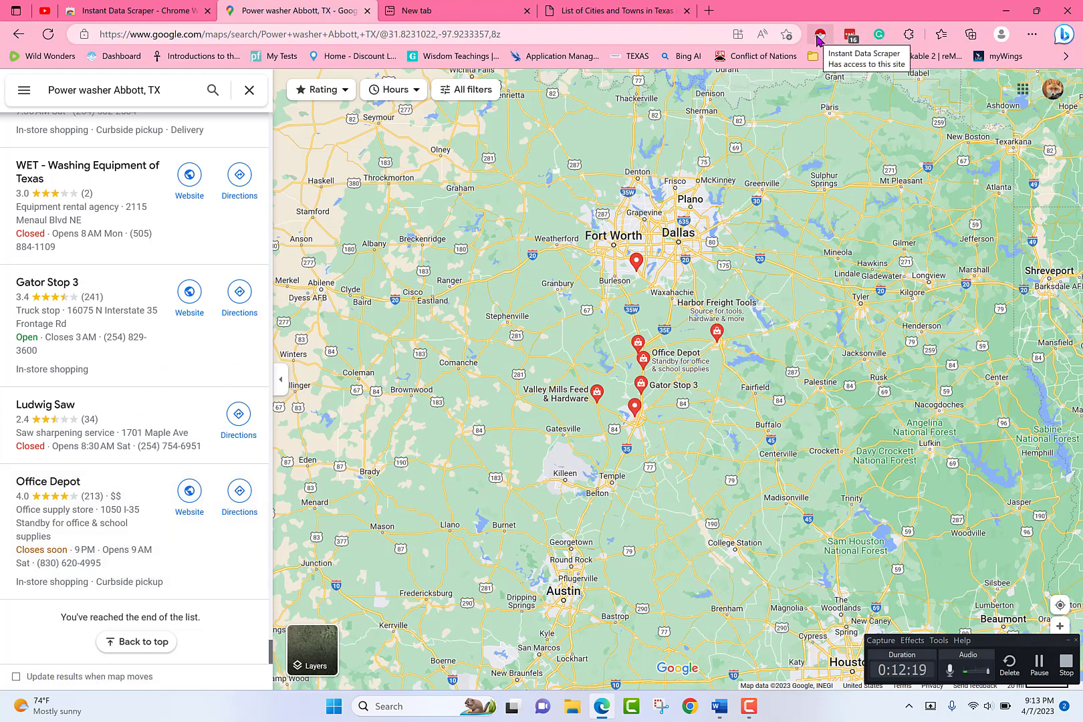
Step: Scrape the 110 Maps rows with Instant Data Scraper, download google (2).csv, and open it
left_click(818, 35)
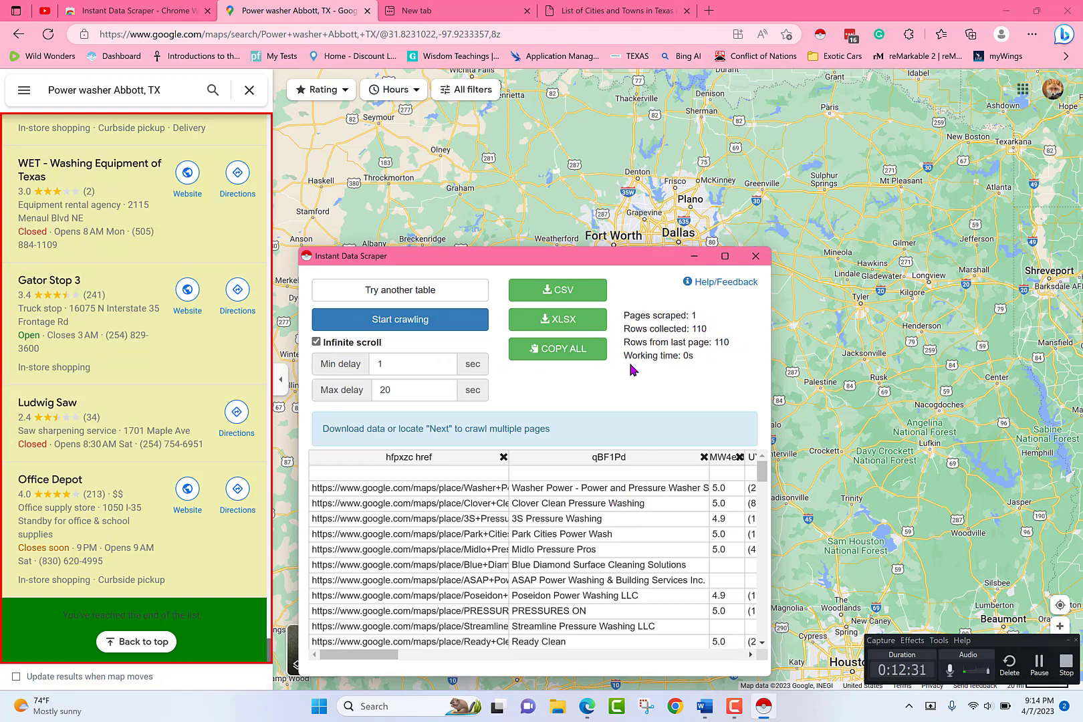
left_click(560, 291)
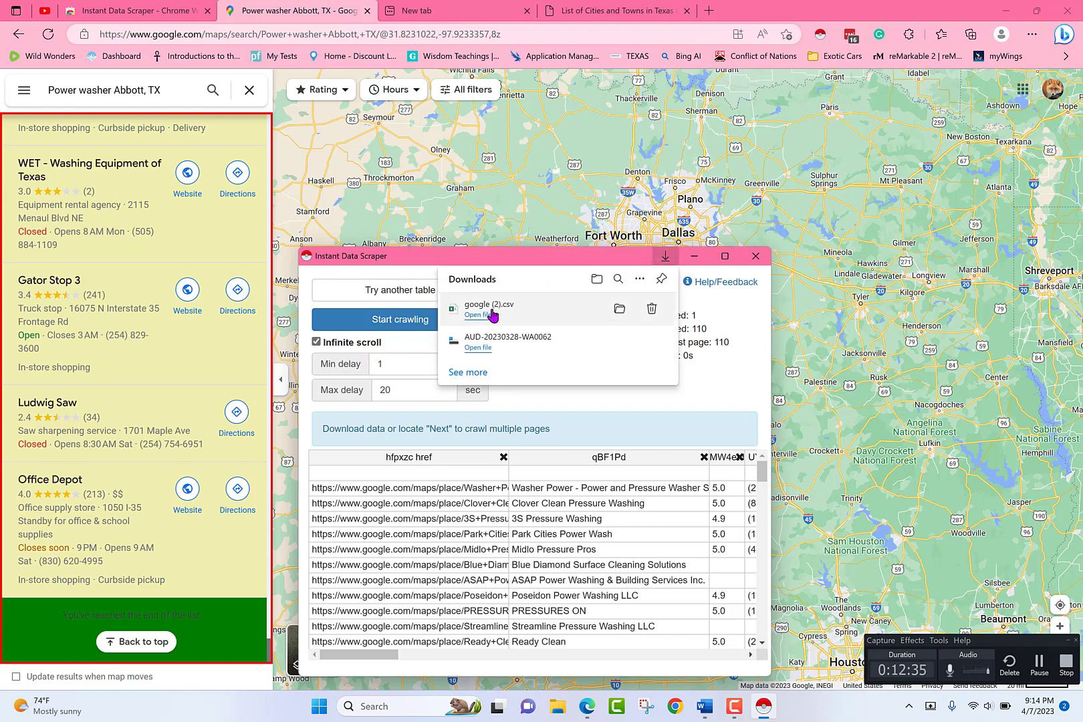
left_click(492, 315)
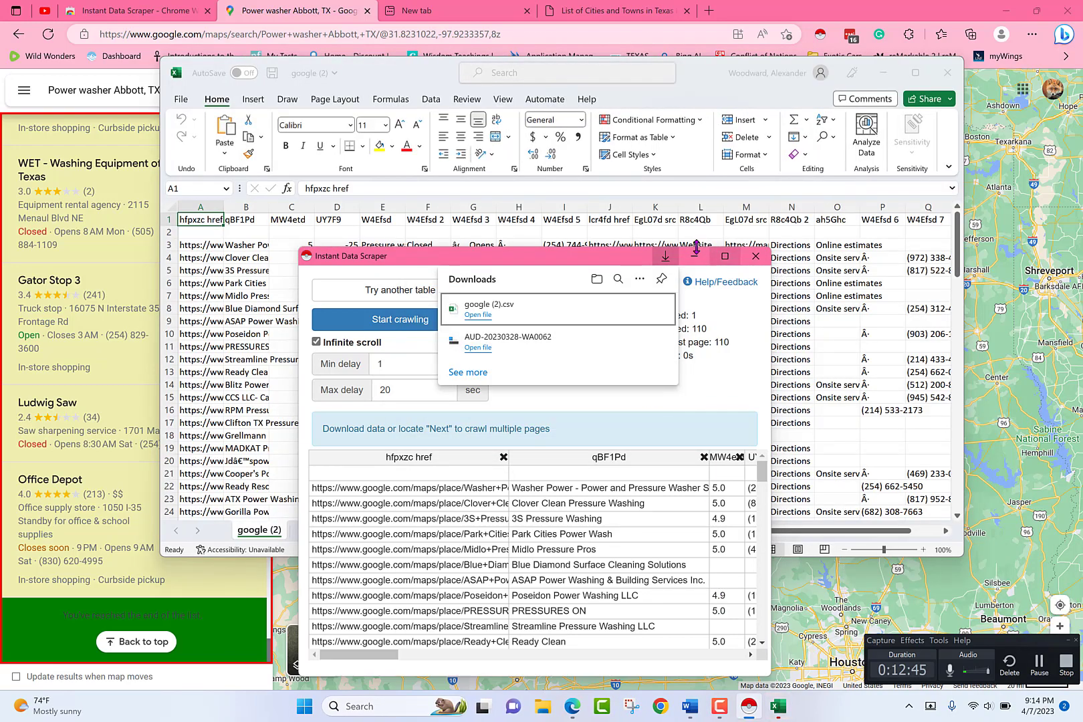
Step: Dismiss the scraper and Downloads popups, maximize Excel, and review cells I3, Q3, Q4, J and P3
left_click(743, 252)
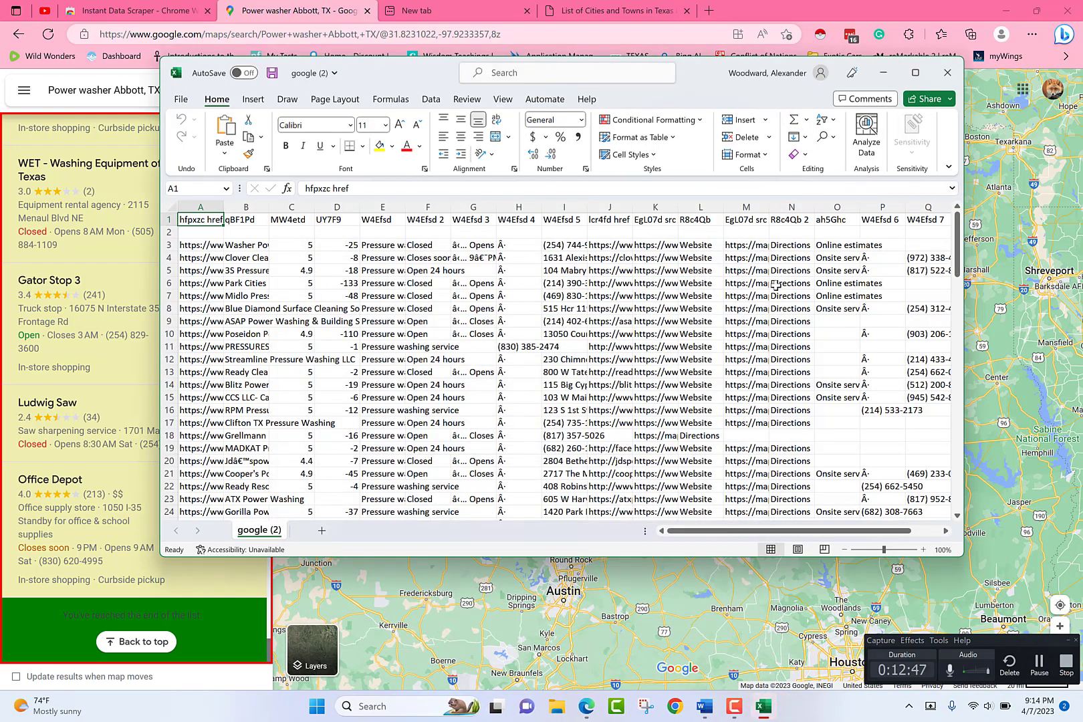
left_click(915, 72)
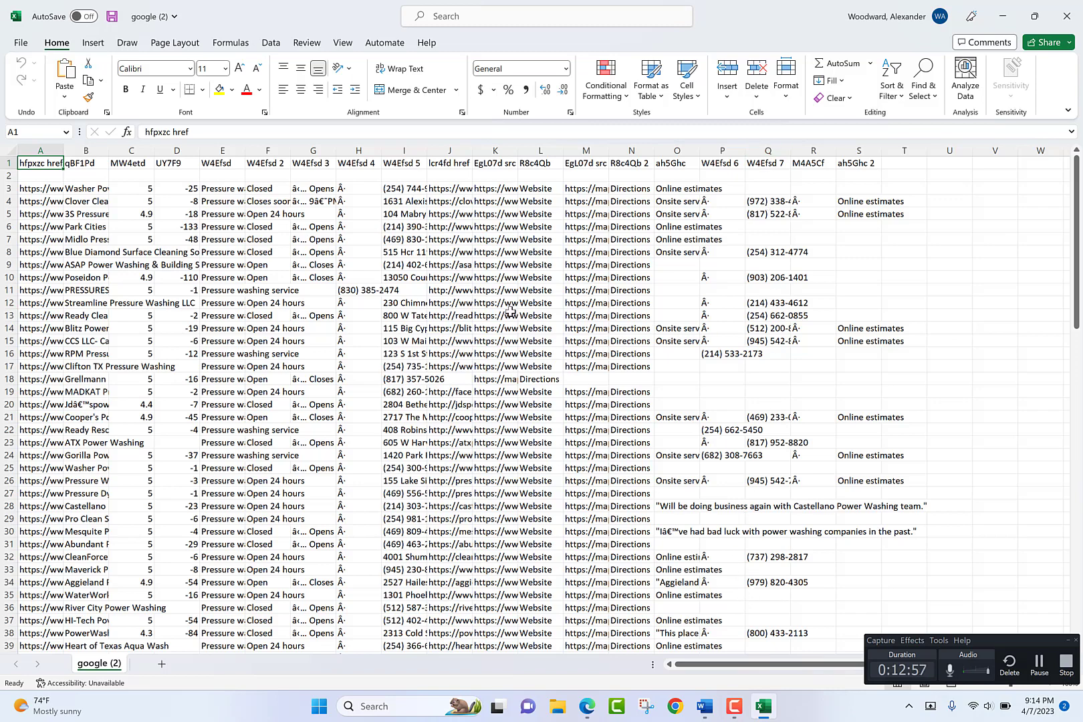
left_click(402, 188)
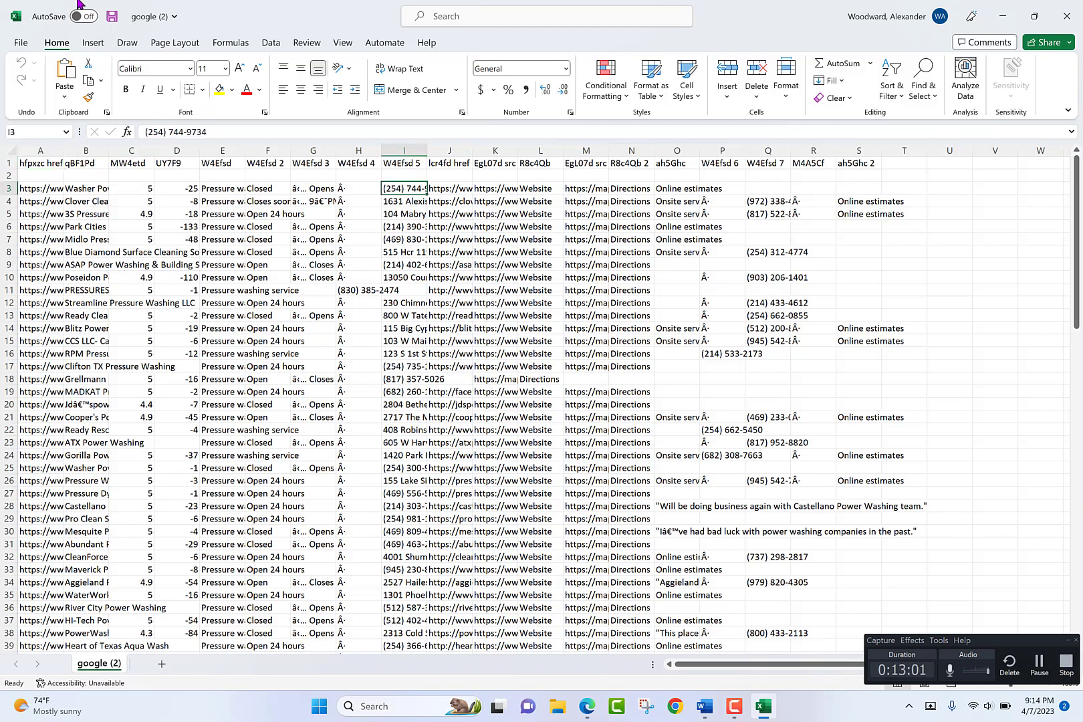
key("Right")
key("Right")
key("Right")
key("Right")
key("Right")
key("Right")
key("Right")
key("Right")
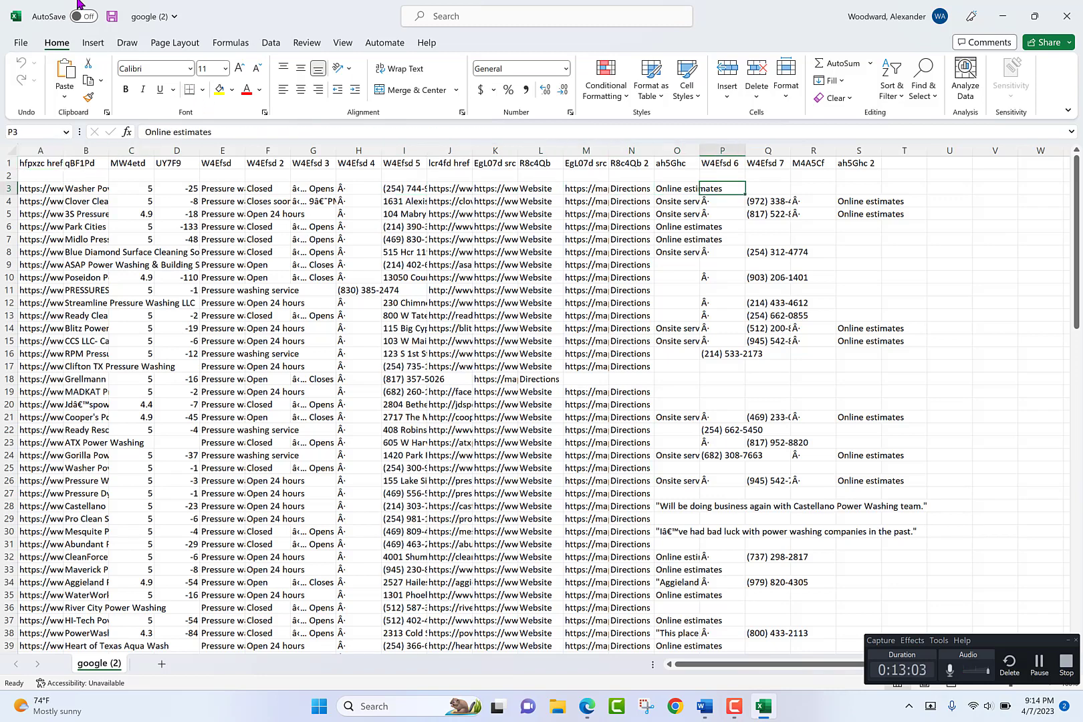
key("Down")
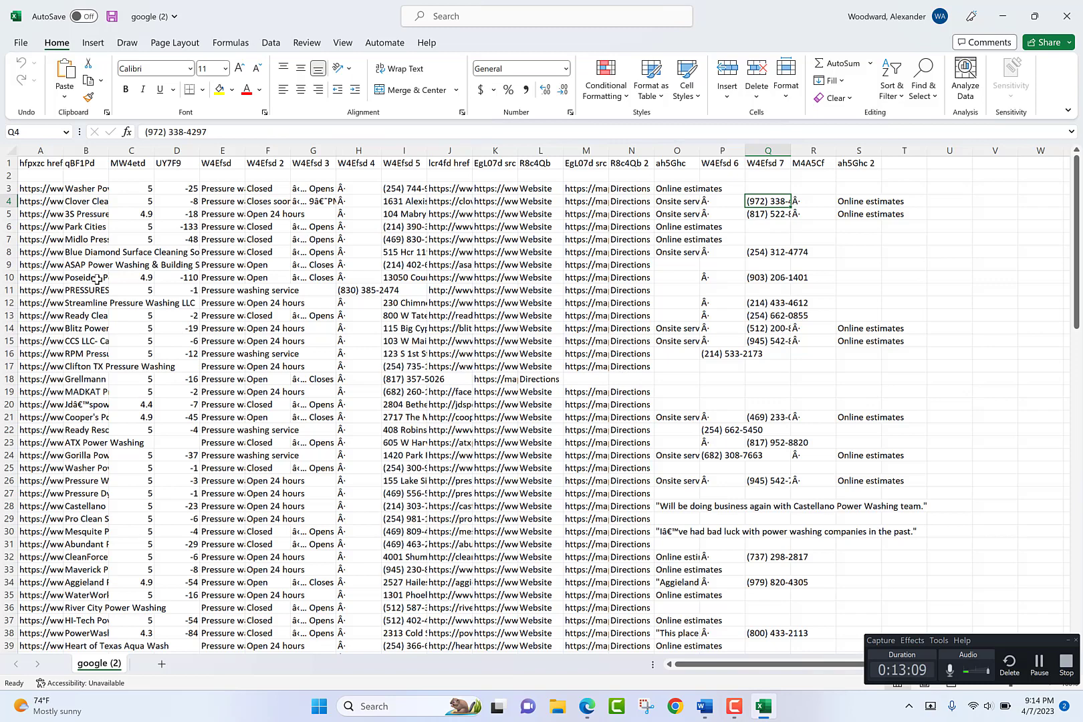
left_click(433, 252)
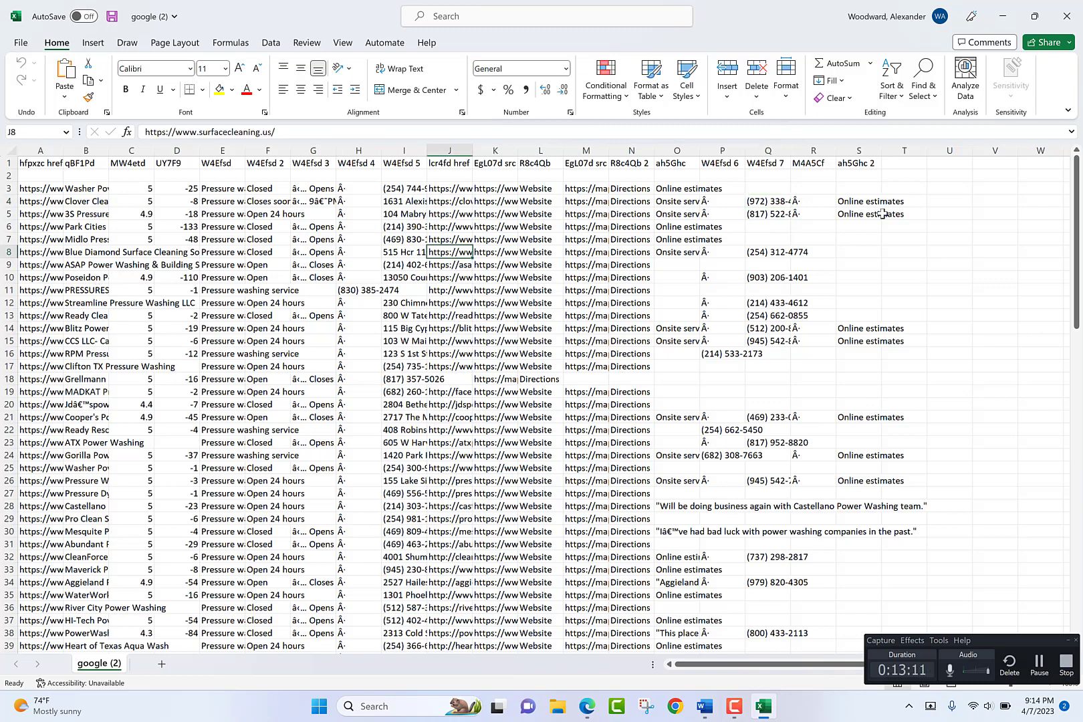
left_click(732, 189)
Step: Hide columns K–P, then check the first two leads' phone numbers and websites
left_click_drag(745, 154, 441, 193)
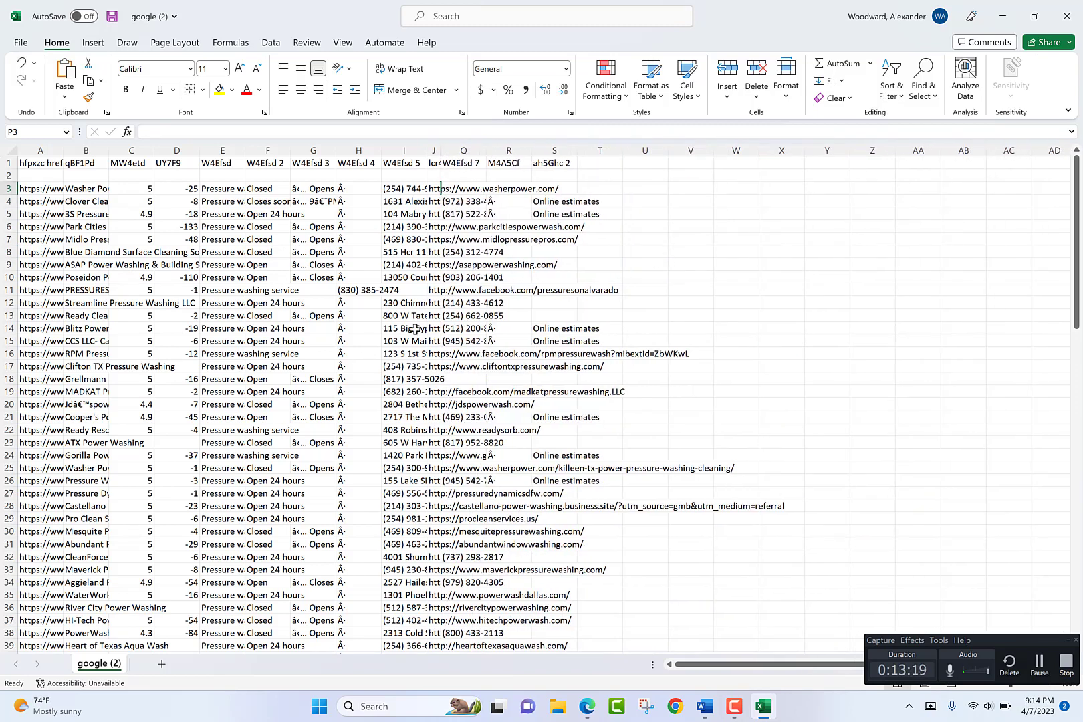
left_click(388, 188)
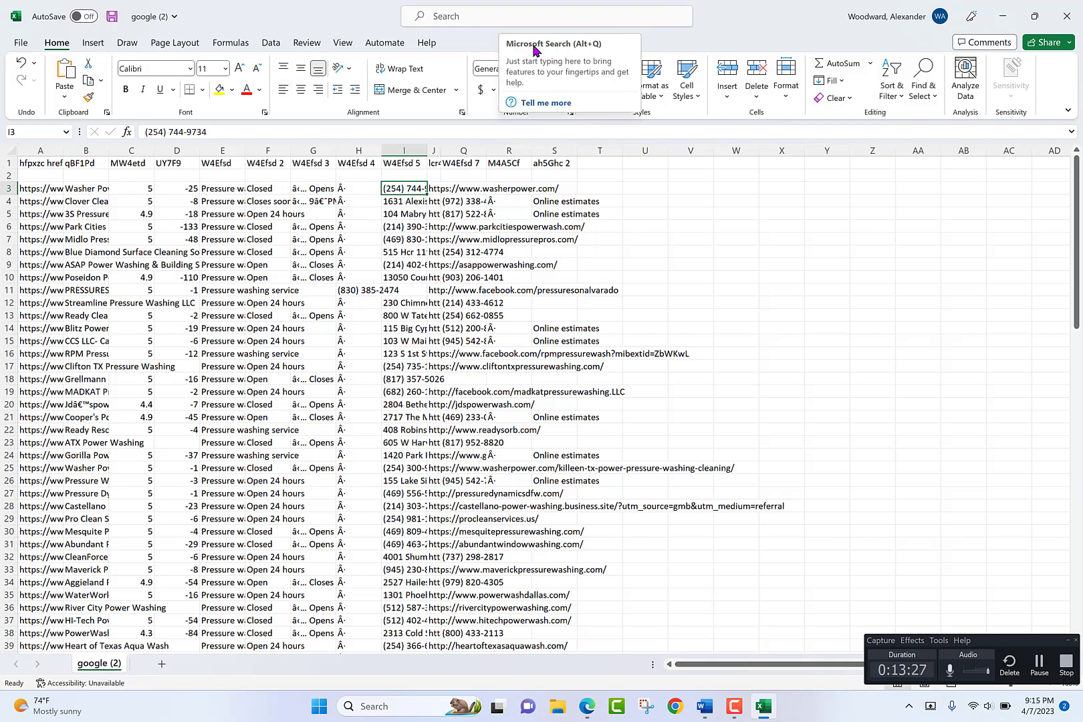
key("Down")
key("Up")
key("Right")
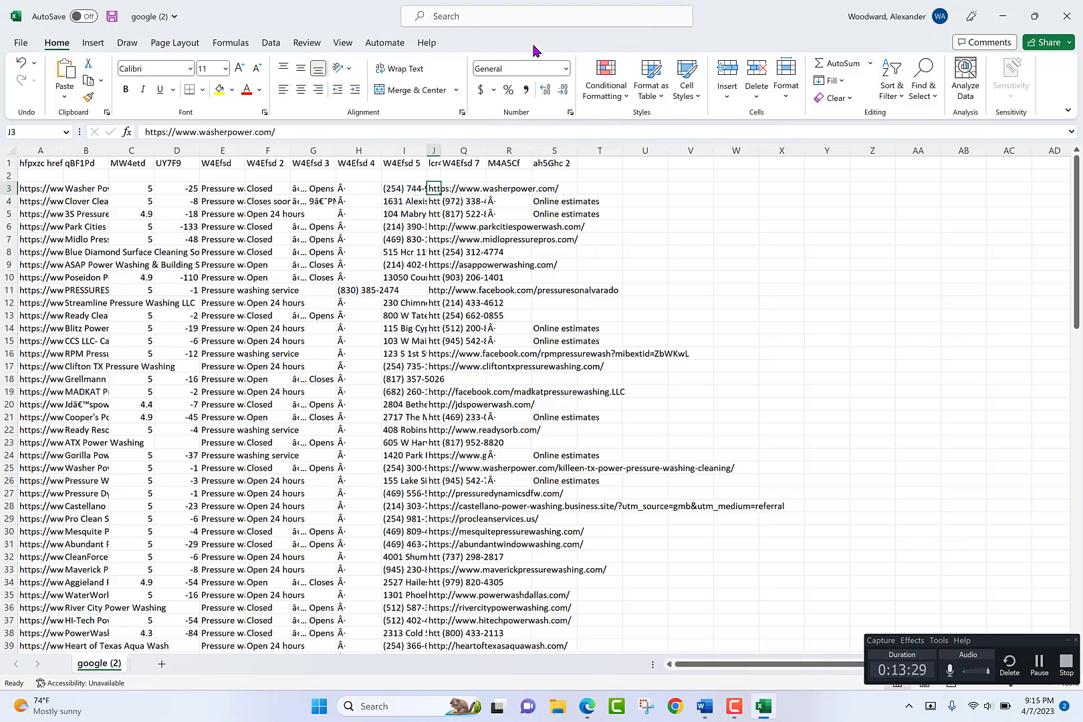
key("Down")
key("Right")
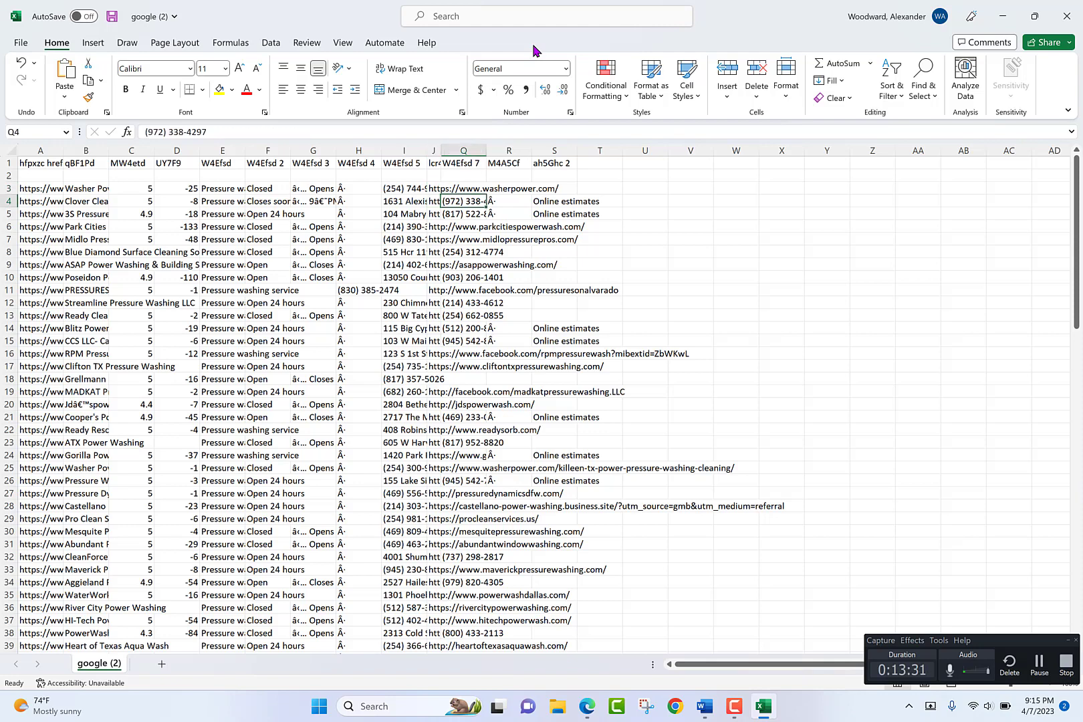
Step: Step through the remaining leads down to row 20, checking column I and column Q entries
key("Left")
key("Down")
key("Right")
key("Down")
key("Left")
key("Left")
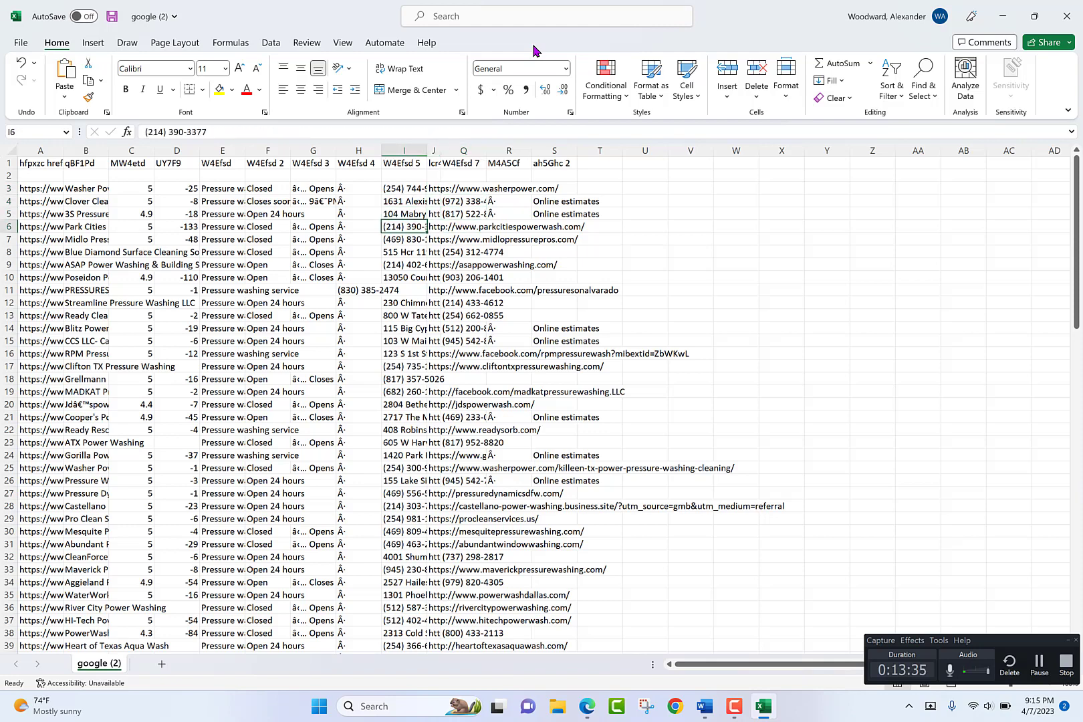
key("Down")
key("Down")
key("Down")
key("Down")
key("Down")
key("Right")
key("Right")
key("Down")
key("Left")
key("Left")
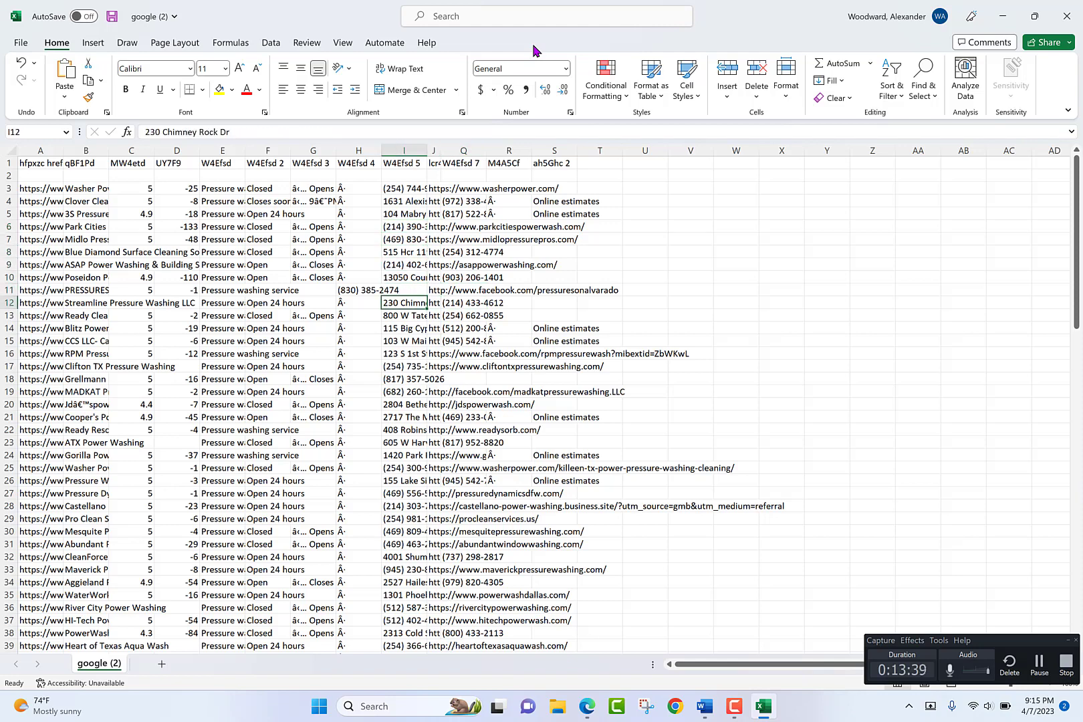
key("Right")
key("Right")
key("Down")
key("Down")
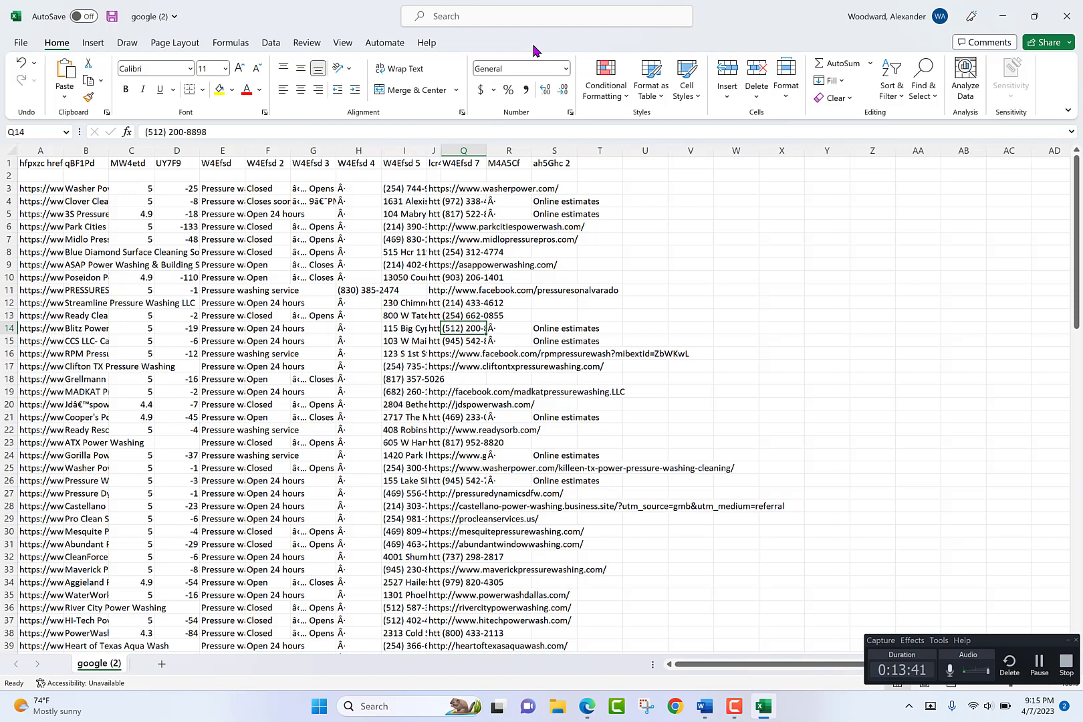
key("Down")
key("Down")
key("Left")
key("Left")
key("Down")
key("Down")
key("Down")
key("Down")
key("Down")
key("Down")
key("Down")
key("Down")
key("Down")
key("Down")
key("Down")
key("Down")
key("Down")
key("Down")
key("Down")
key("Down")
key("Down")
key("Down")
key("Down")
key("Down")
key("Down")
key("Down")
key("Down")
key("Down")
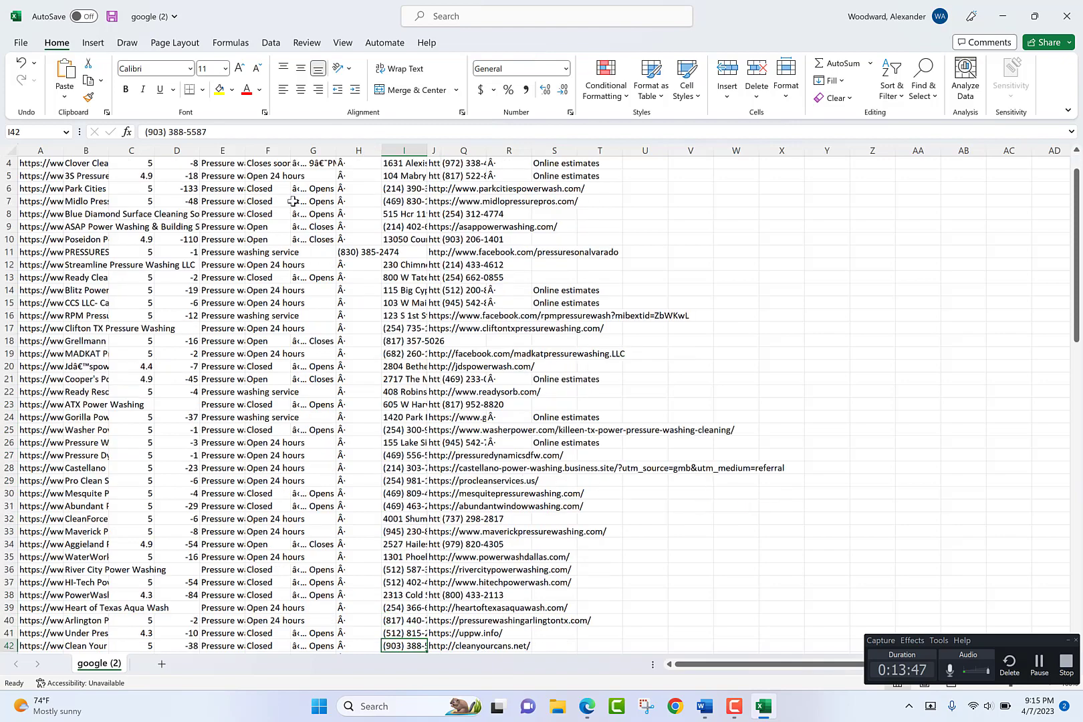
scroll(79, 208, "up", 1)
scroll(79, 208, "up", 1)
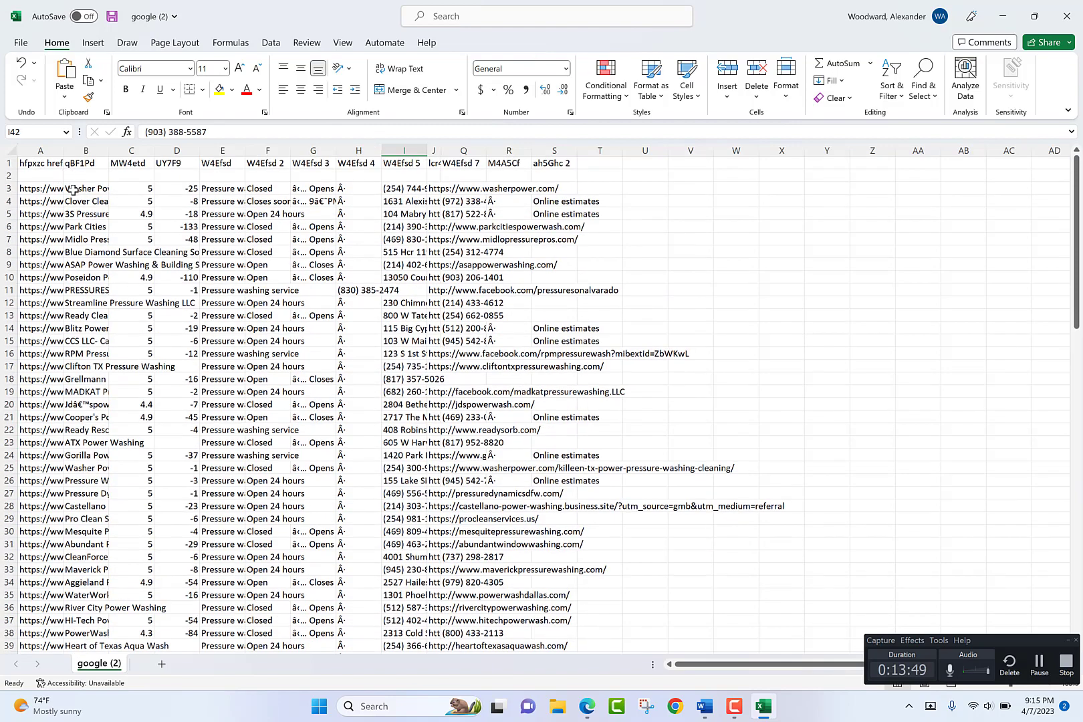
left_click(75, 188)
left_click(44, 188)
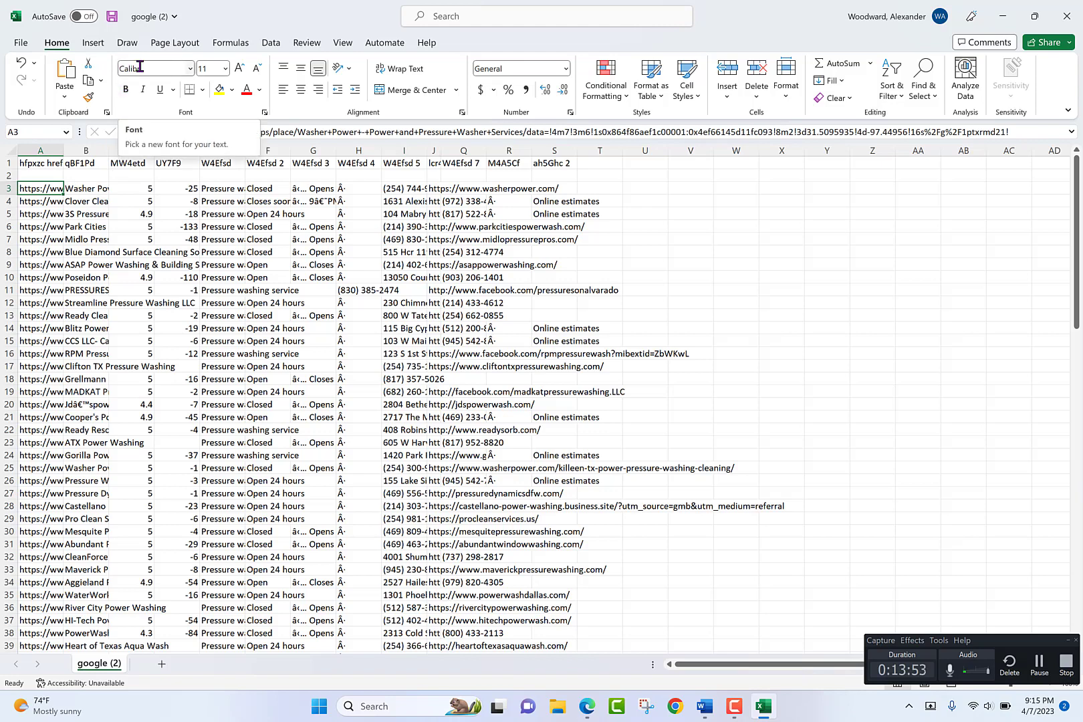
key("Right")
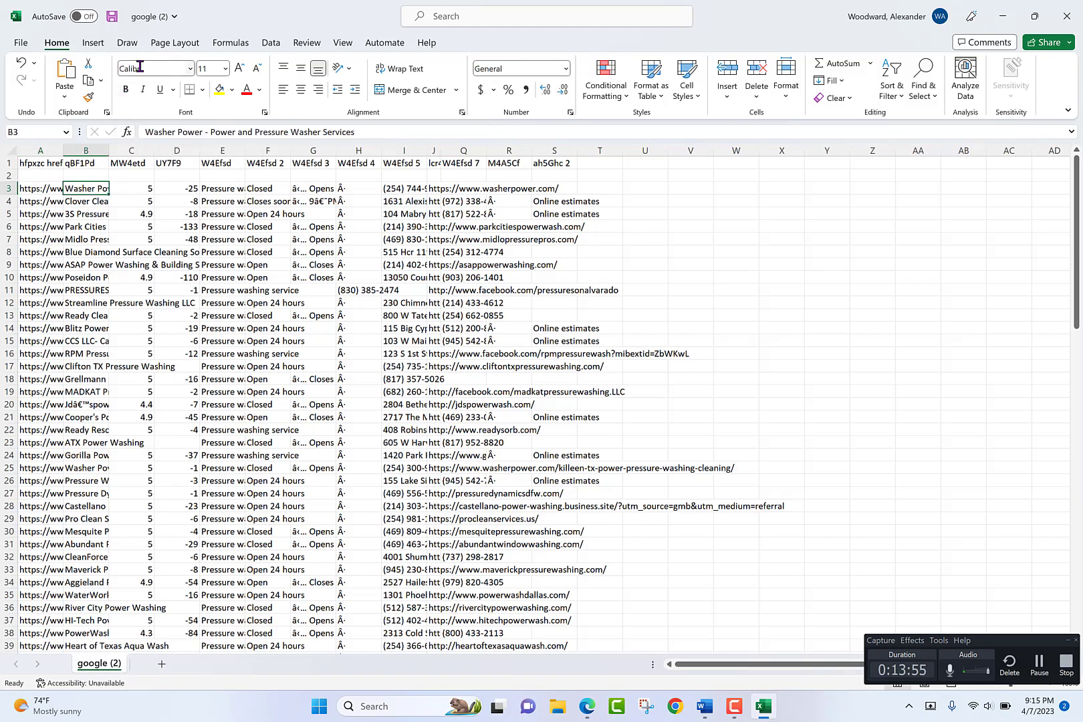
key("Right")
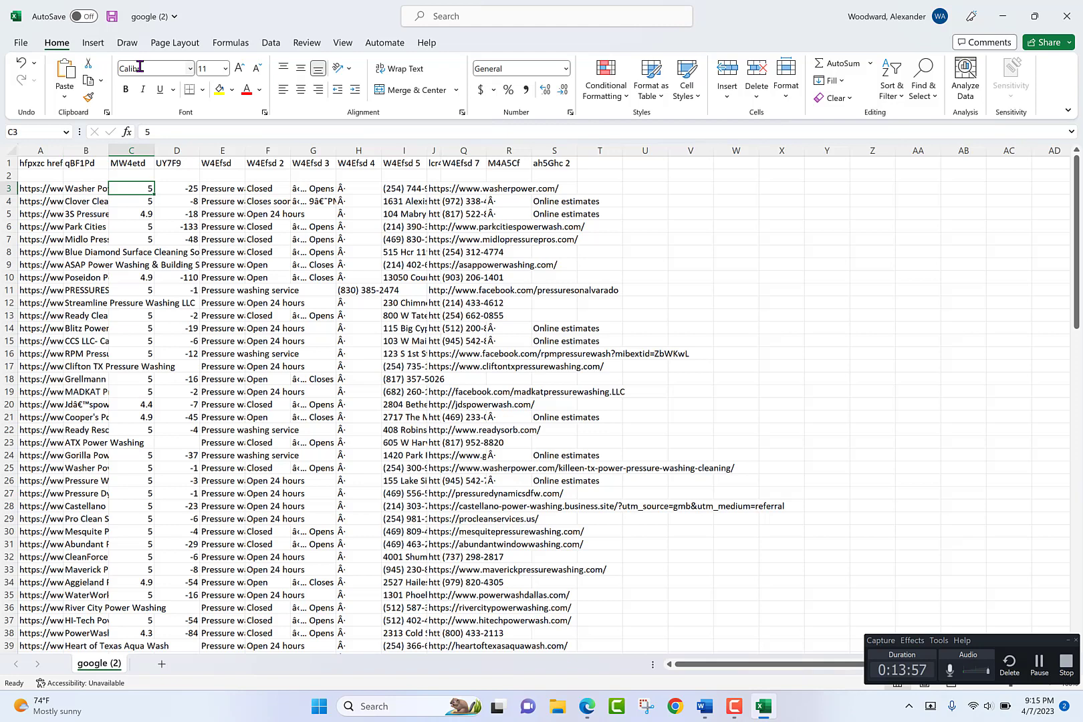
key("Right")
key("Right")
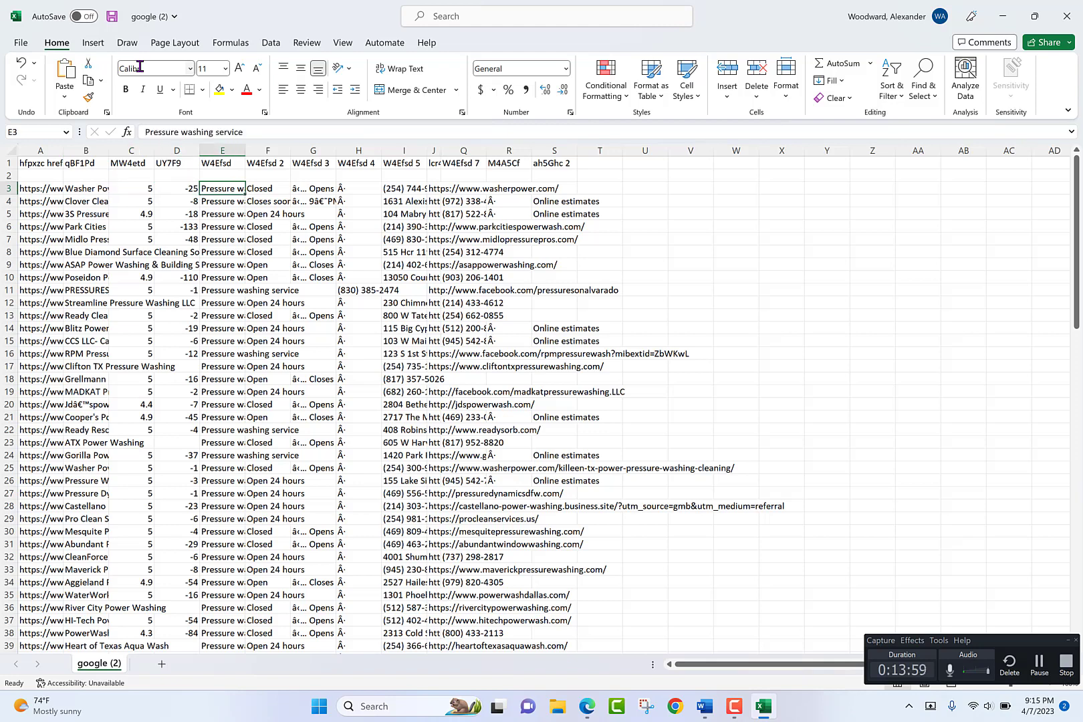
key("Right")
key("Right")
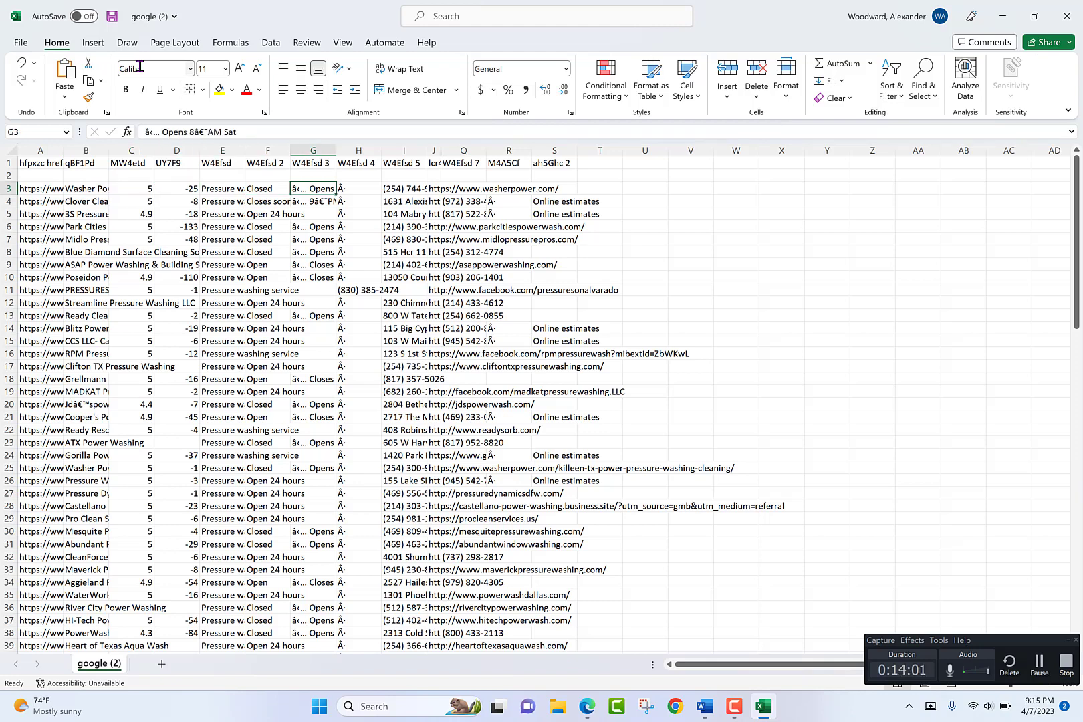
key("Right")
key("Right")
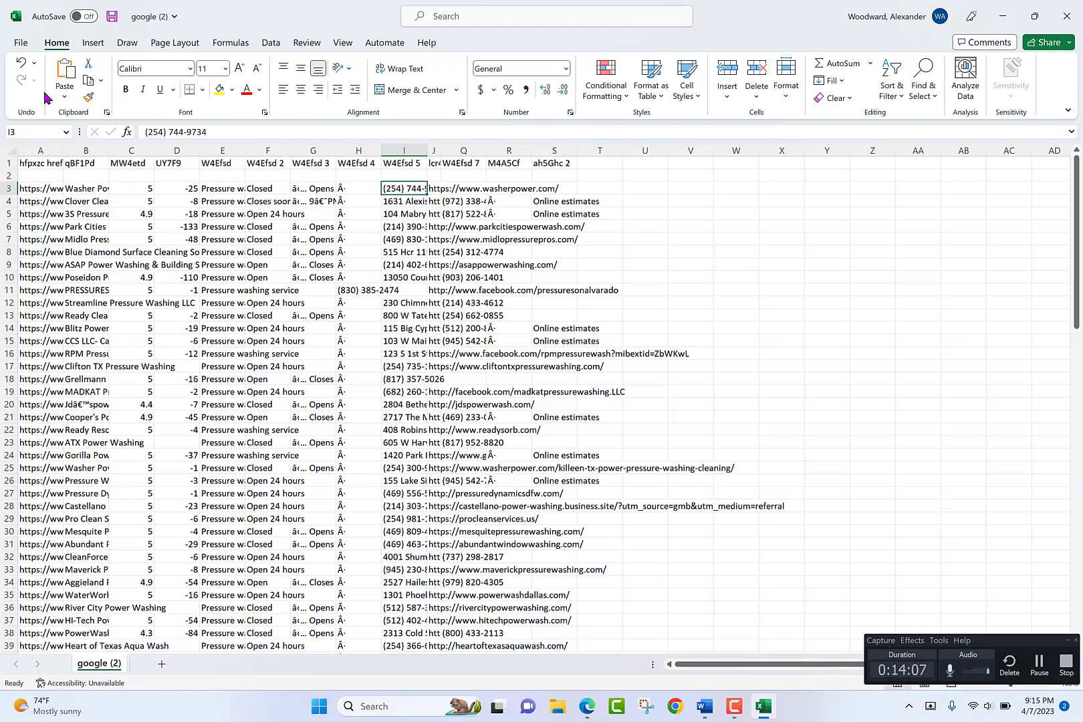
left_click(22, 66)
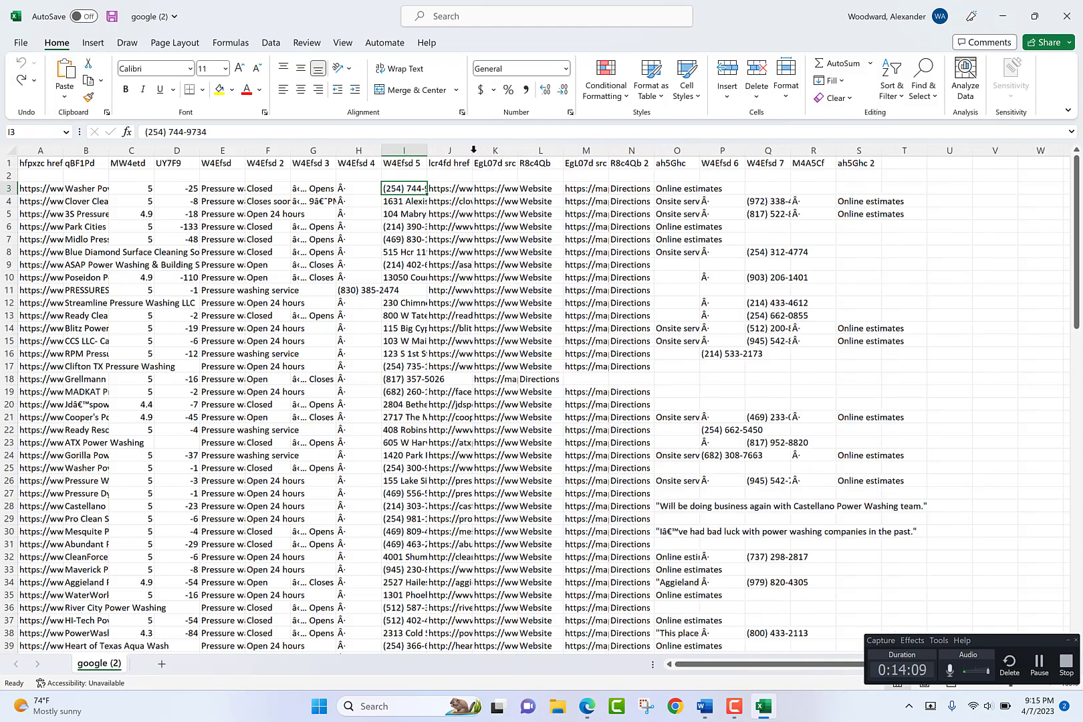
key("Right")
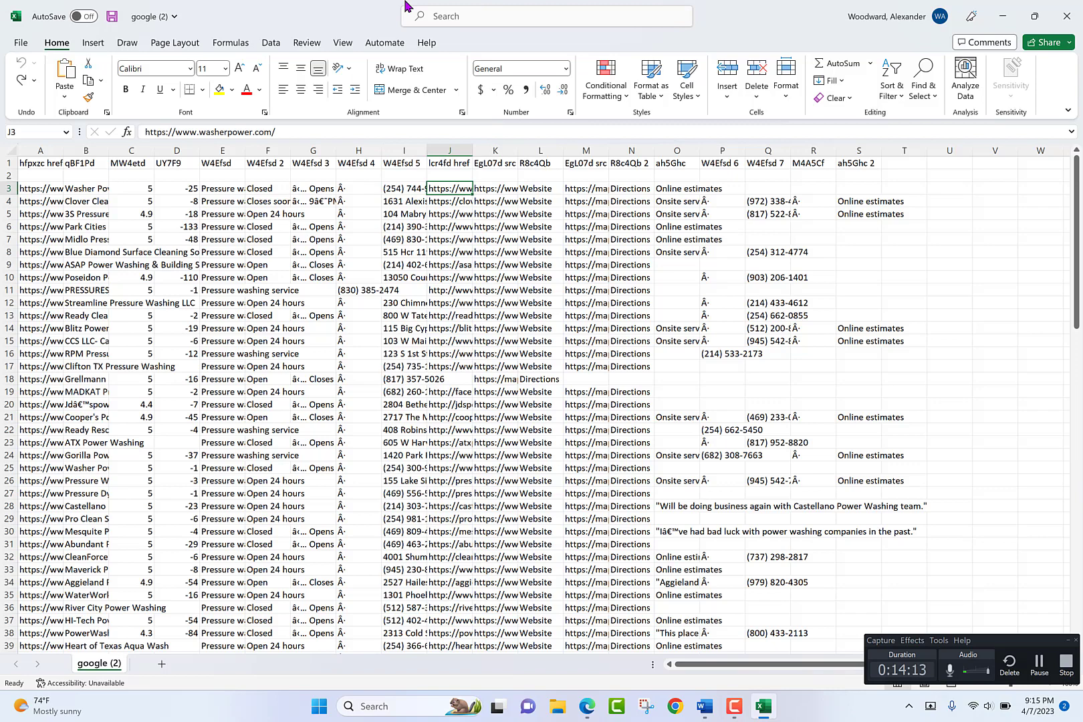
key("Right")
key("Right")
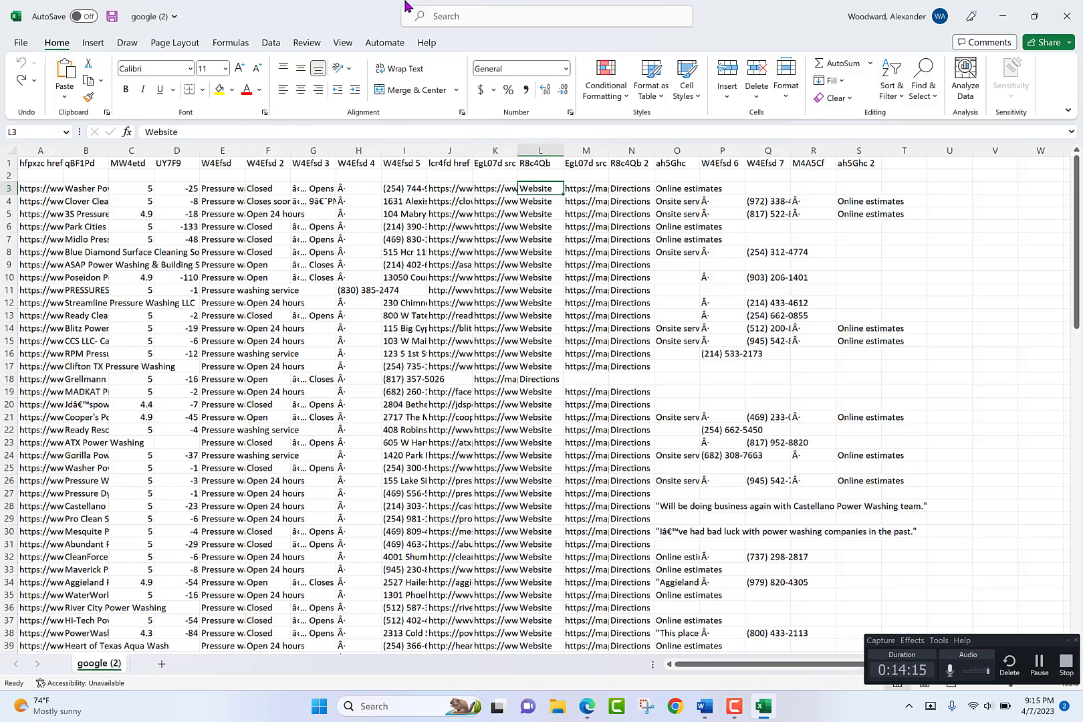
key("Right")
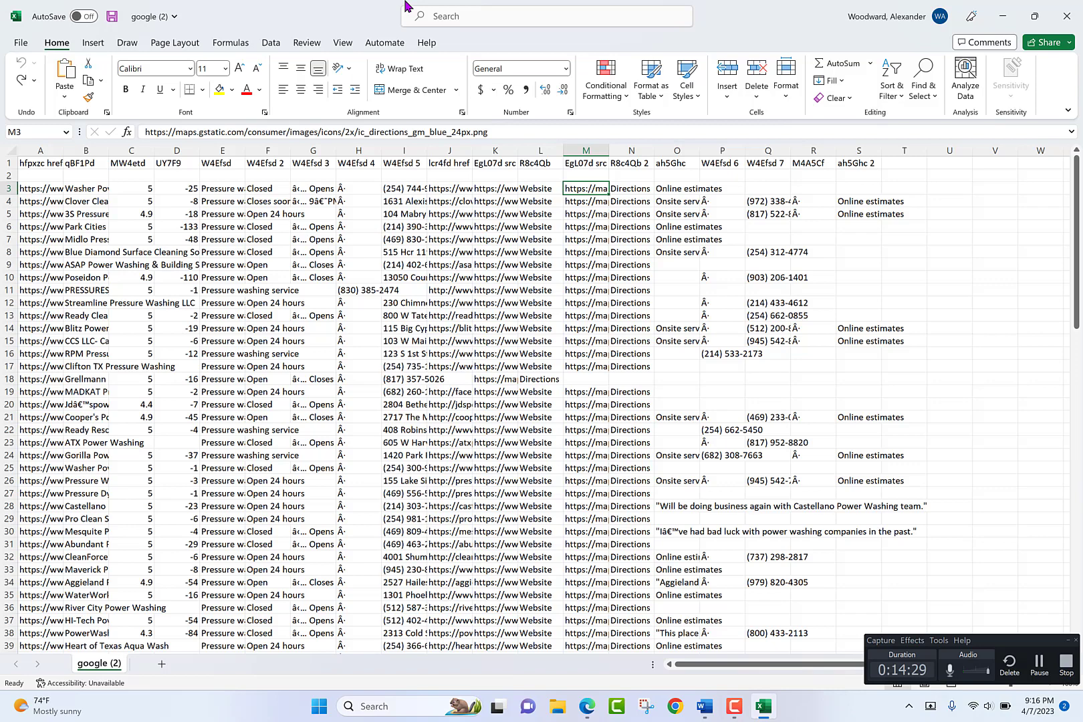
key("Right")
key("Right")
key("Right")
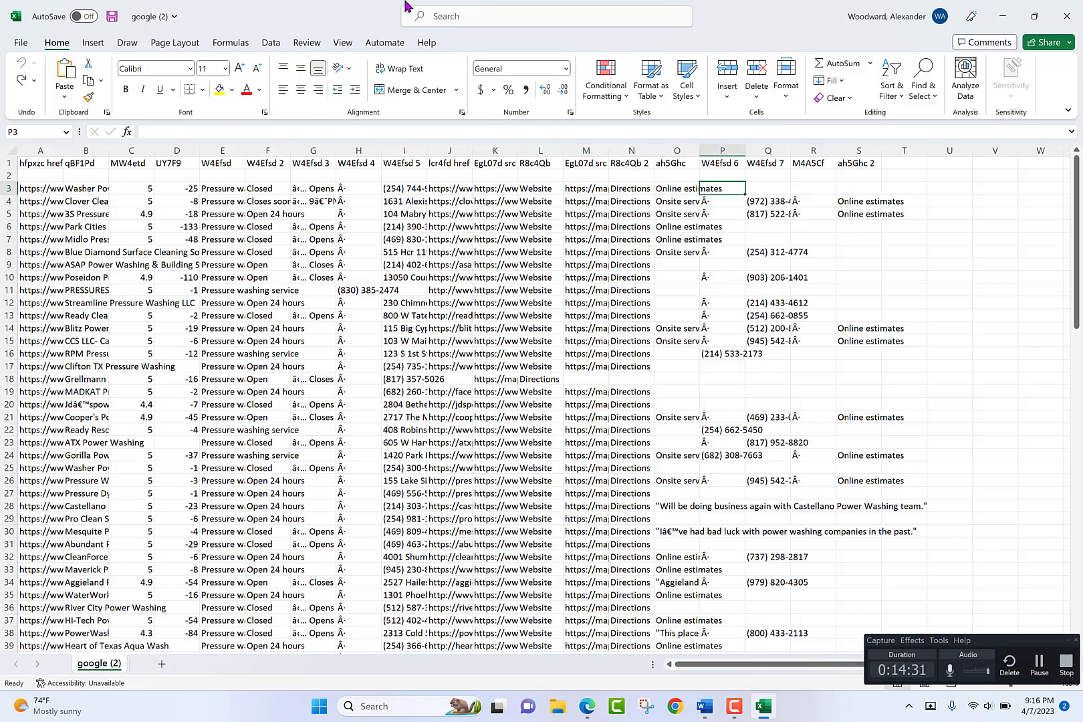
key("Right")
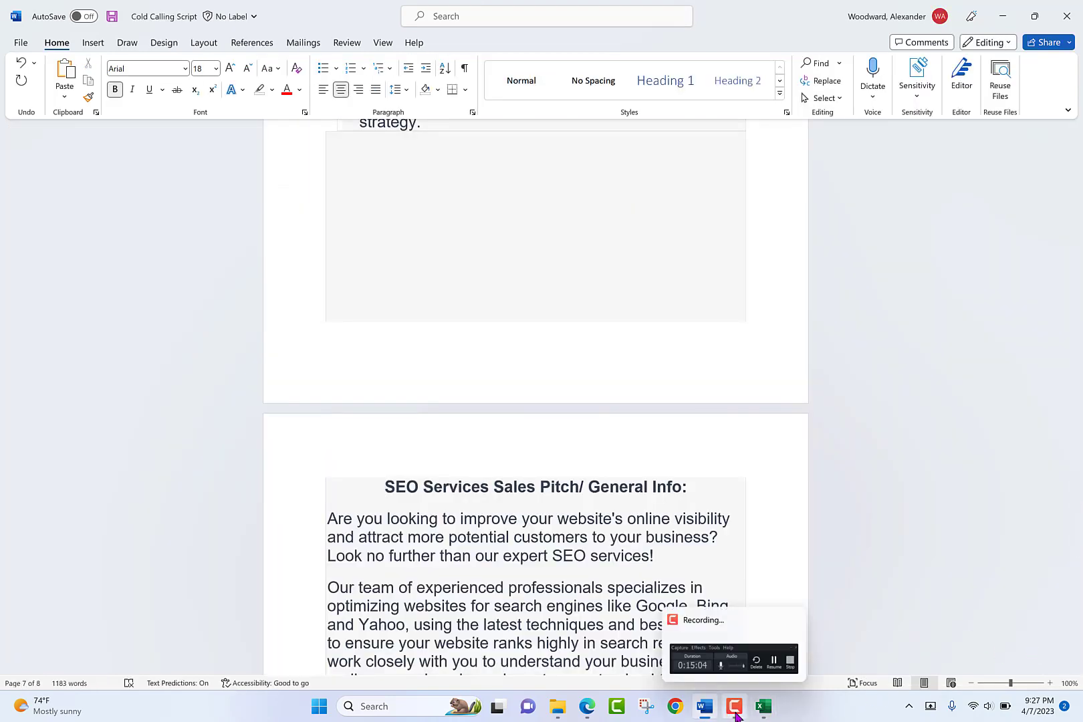
Step: Scroll through Questions 7 and 8, reviewing the $3,000, 3–4 week website pricing answer
left_click(735, 707)
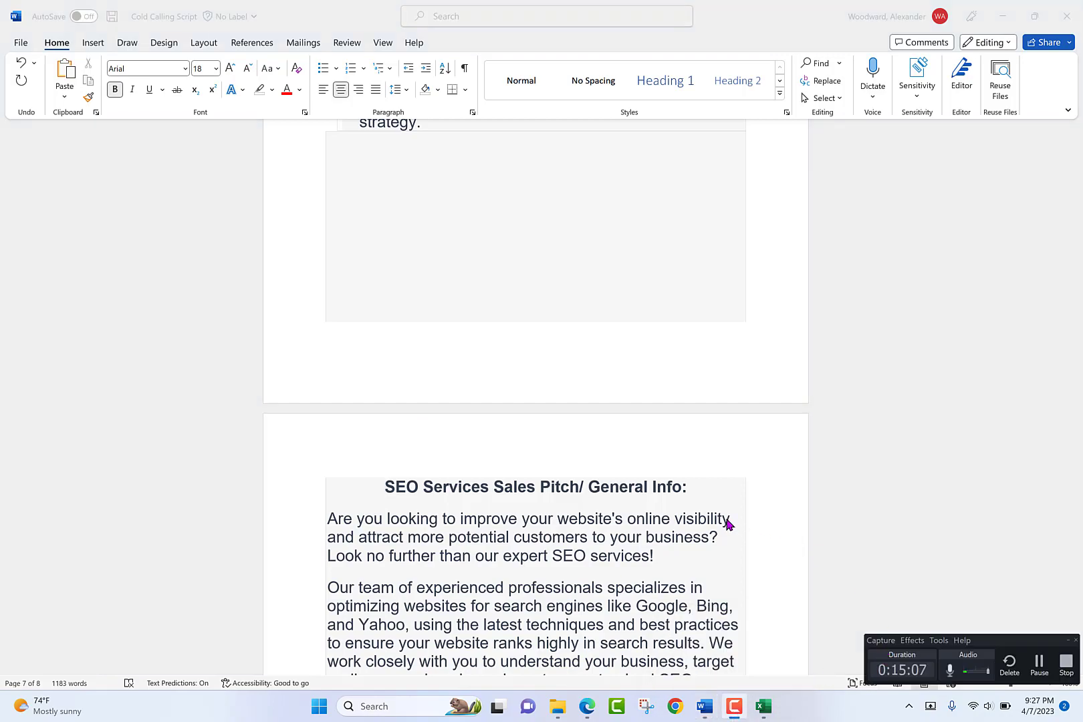
scroll(748, 487, "down", 5)
scroll(564, 428, "up", 5)
scroll(566, 416, "up", 15)
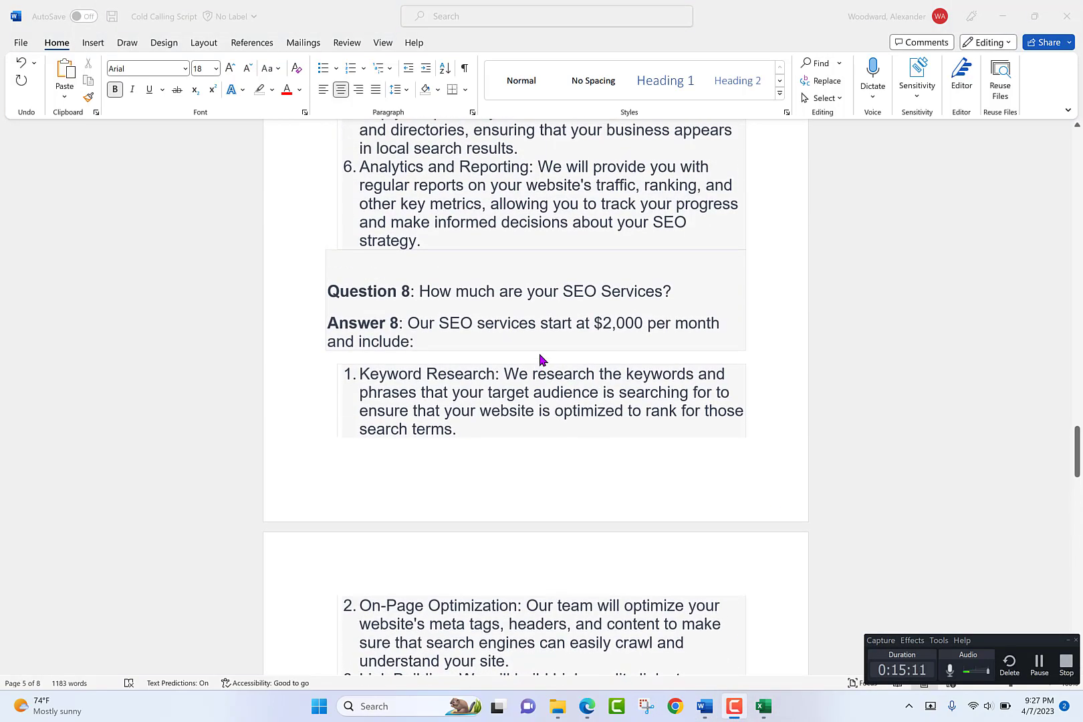
scroll(493, 401, "up", 1)
scroll(493, 401, "up", 15)
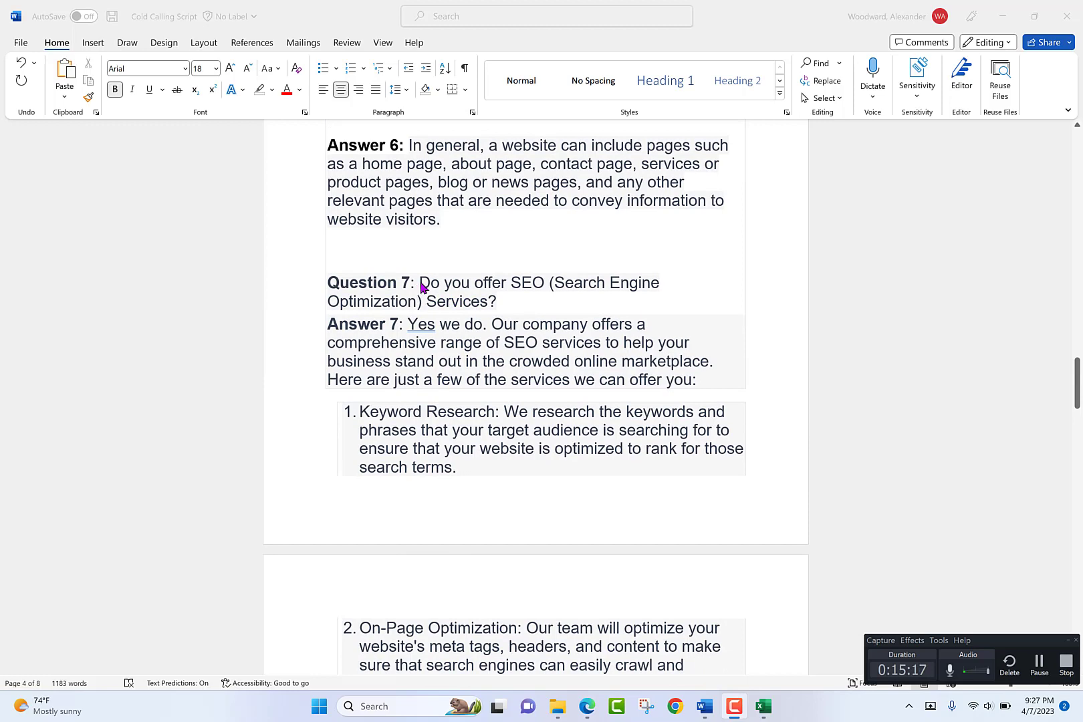
scroll(406, 573, "down", 4)
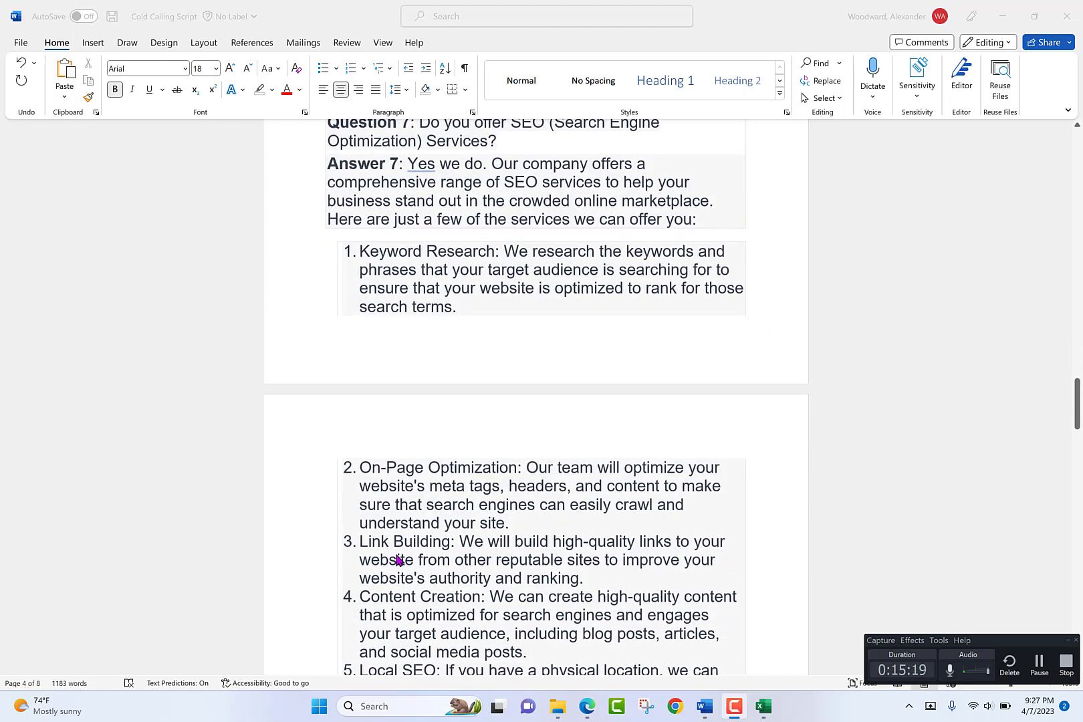
scroll(498, 444, "down", 10)
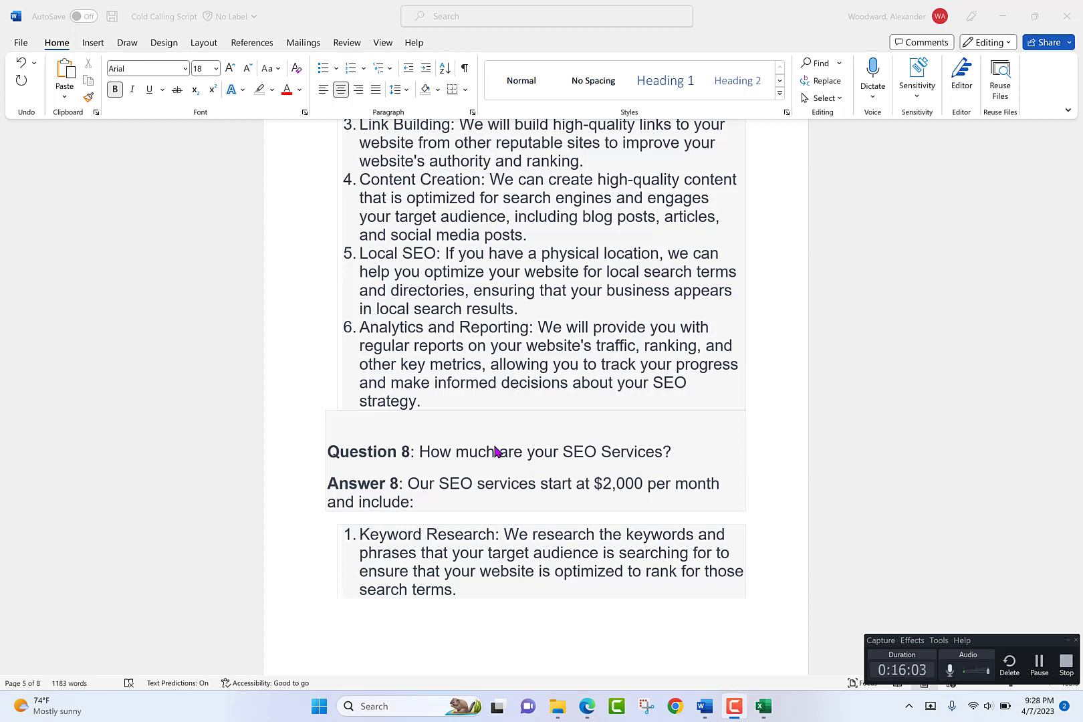
scroll(560, 389, "up", 15)
scroll(570, 398, "up", 15)
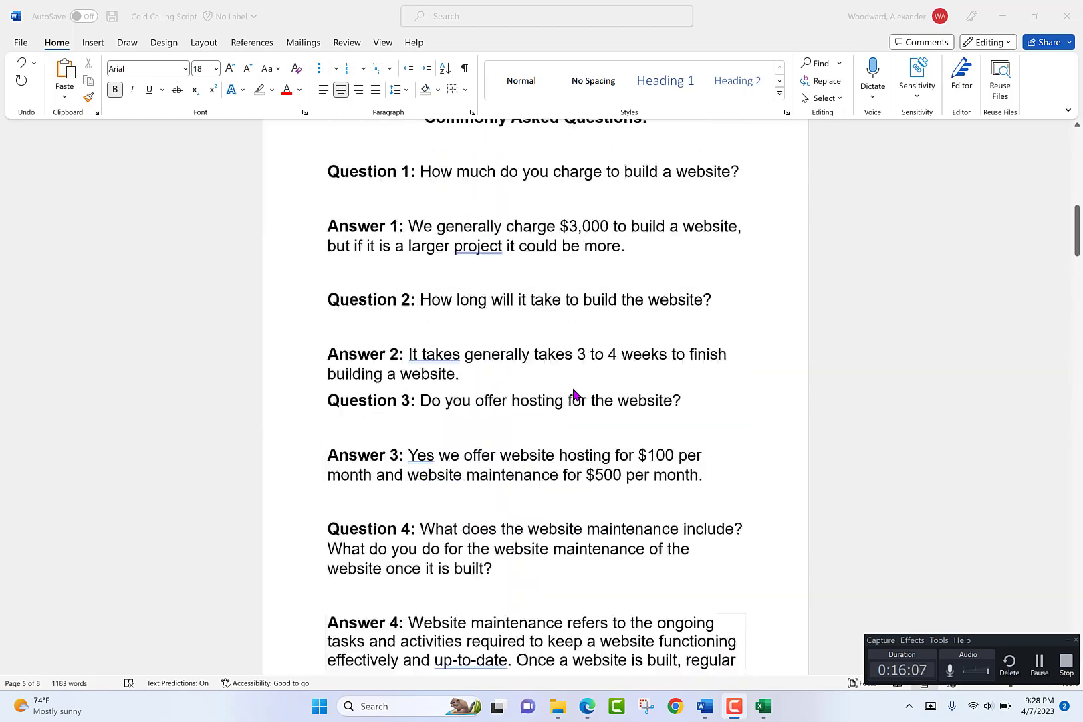
Step: Bring the google (2) workbook forward, snap it to the left half, then maximize it
left_click(587, 707)
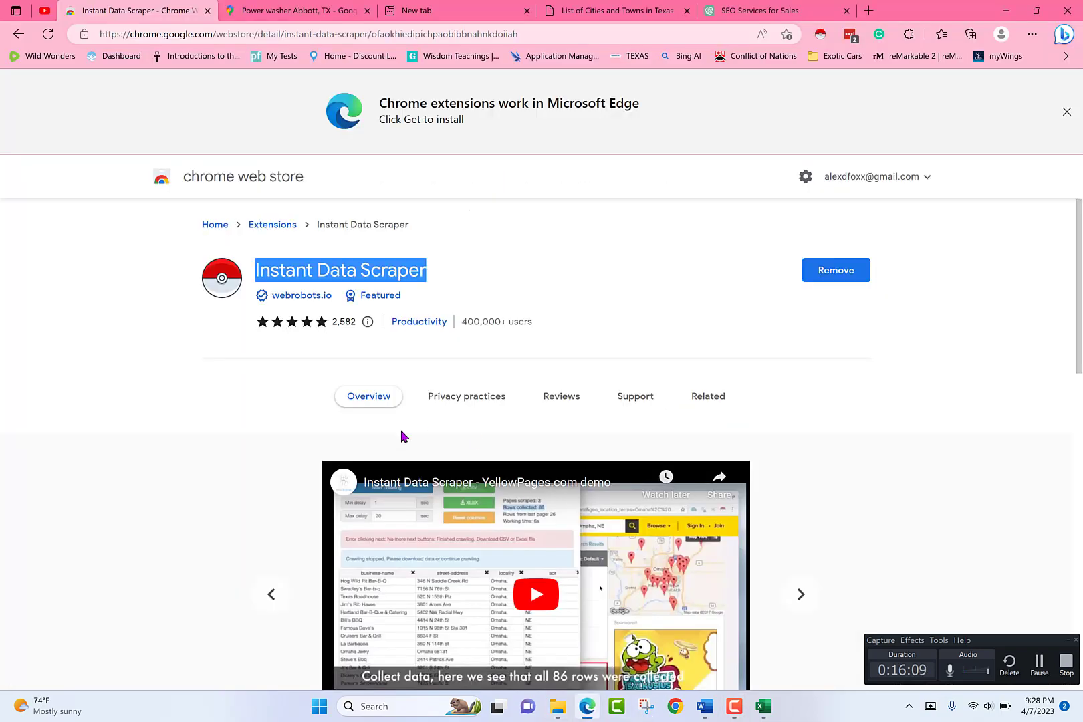
left_click(764, 713)
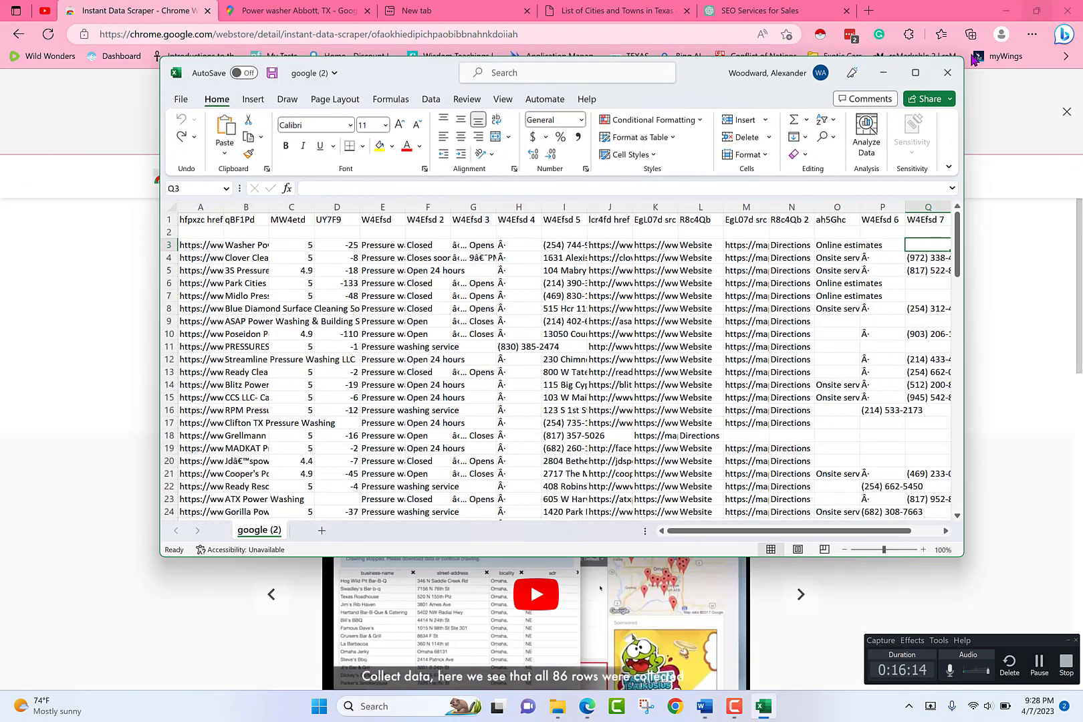
left_click(1034, 16)
mouse_move(913, 72)
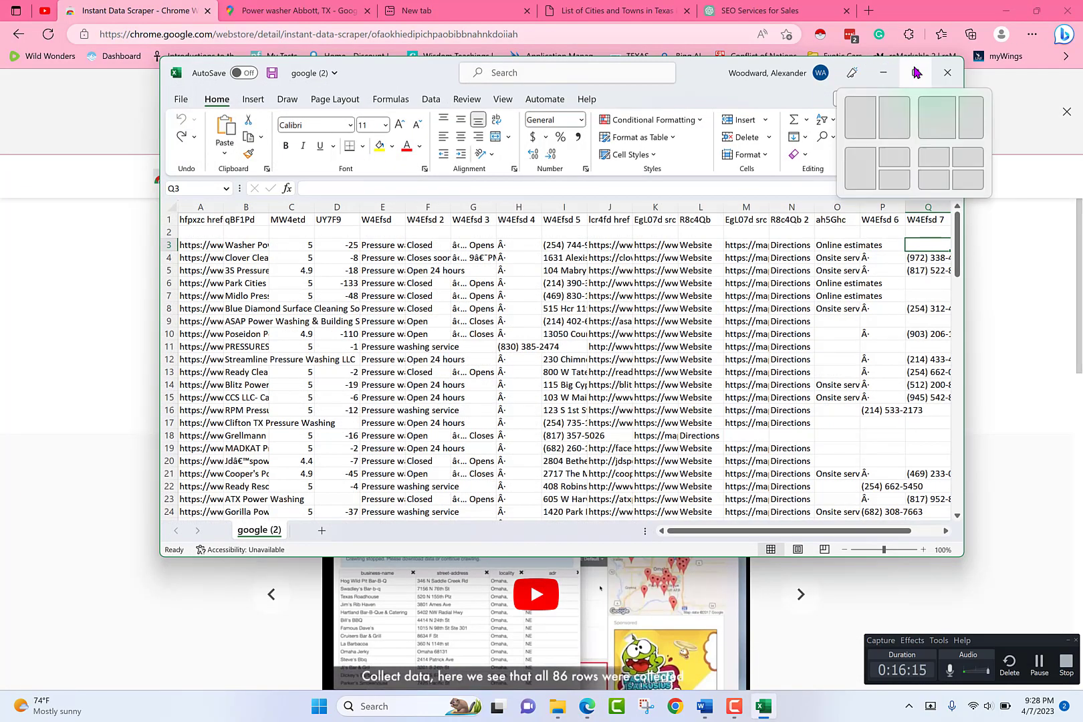
left_click(869, 122)
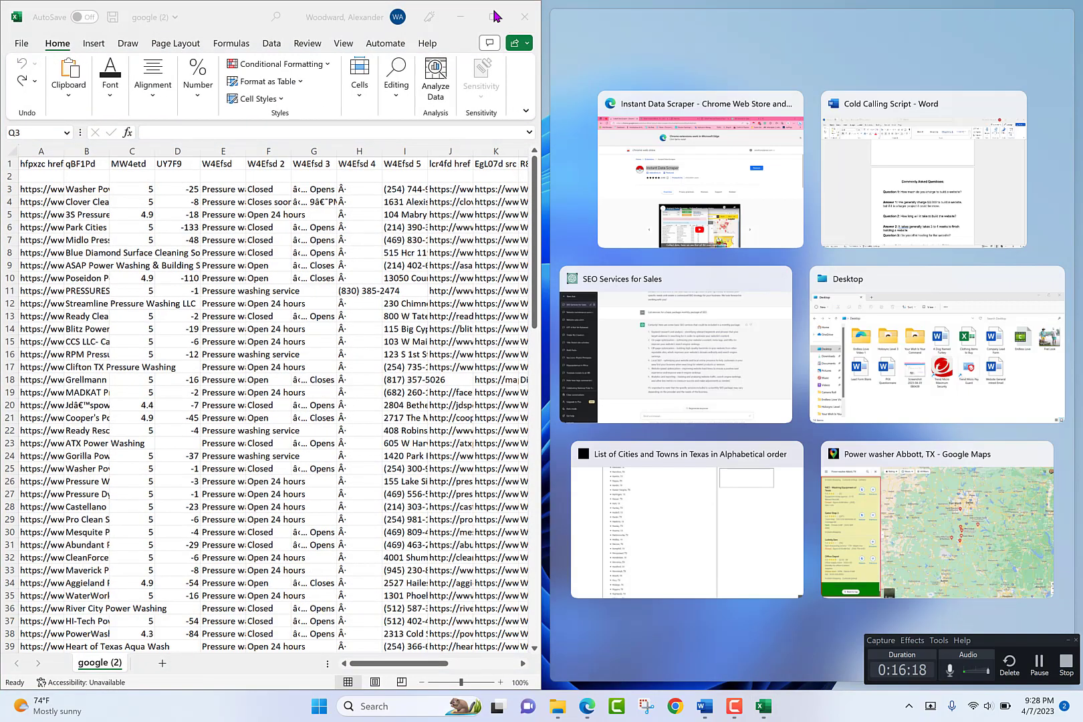
left_click(495, 16)
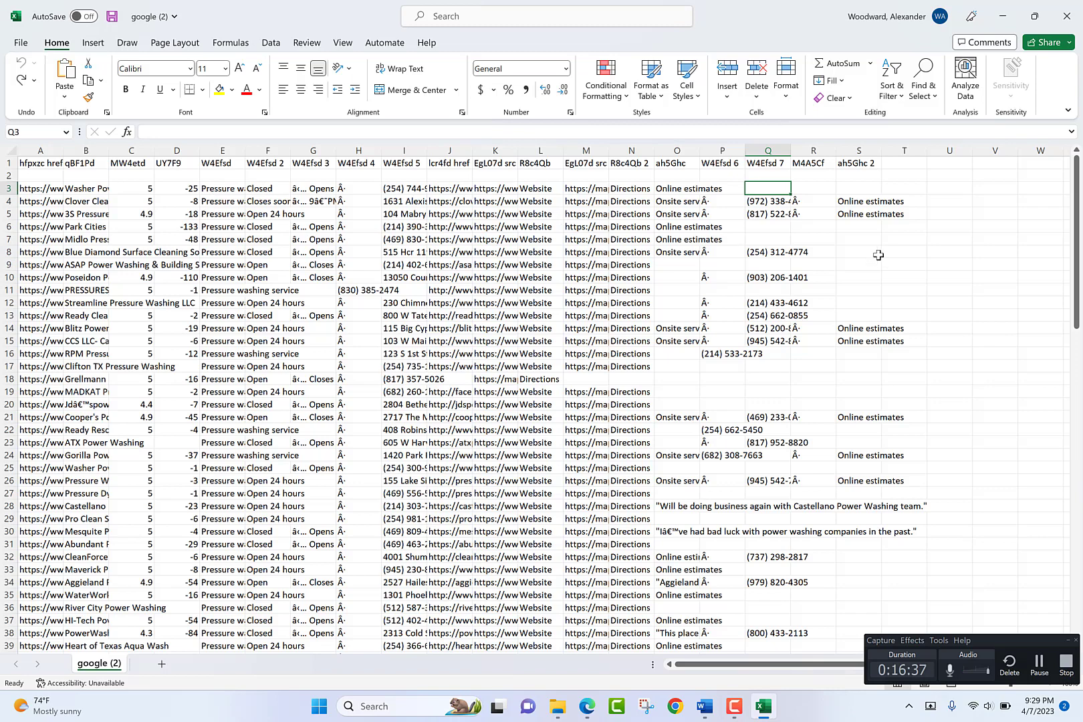
Step: Collapse columns K–P to zero width, checking cells I6, row 9 and the I13 street address
left_click(405, 228)
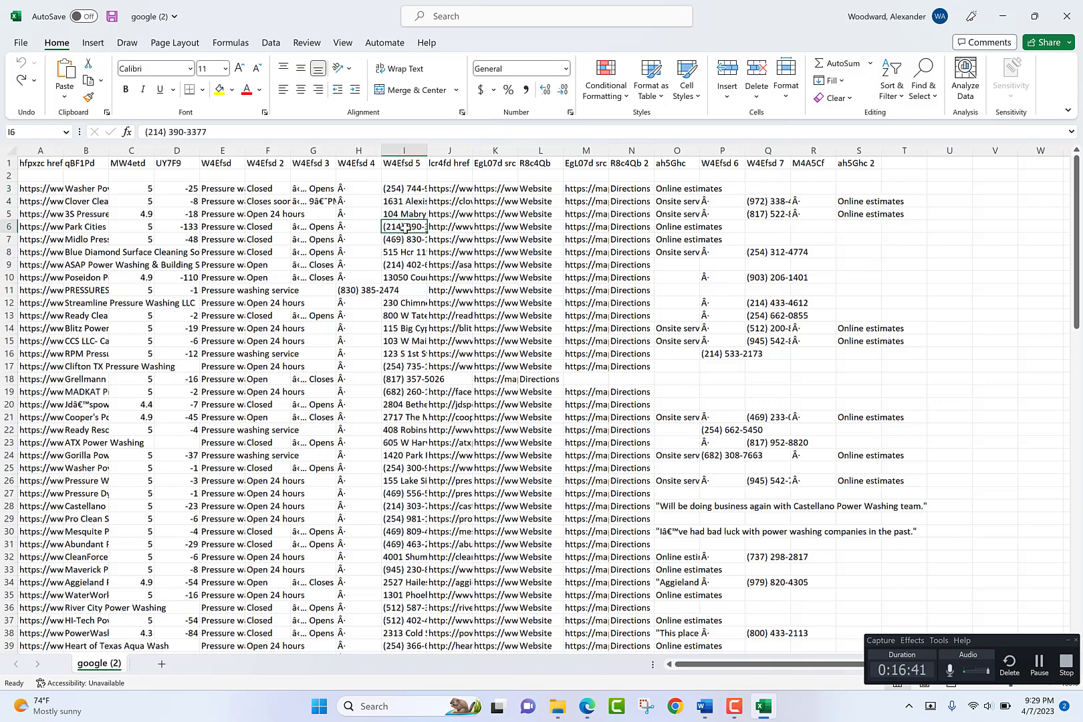
left_click_drag(405, 227, 702, 237)
left_click(635, 267)
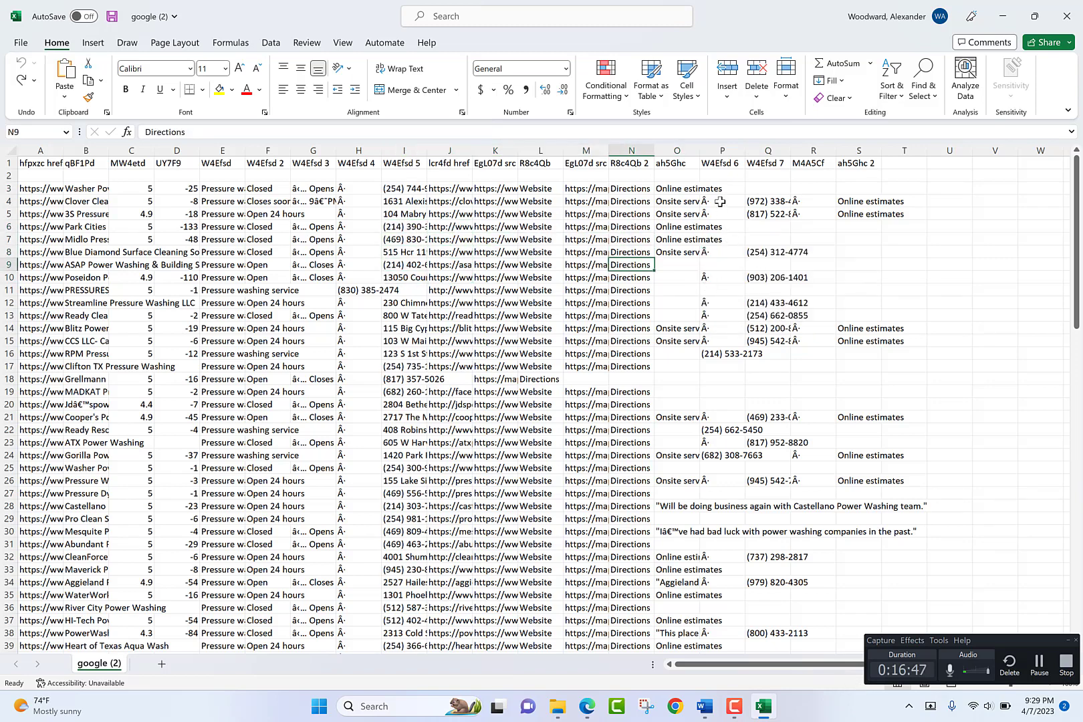
left_click_drag(746, 153, 442, 172)
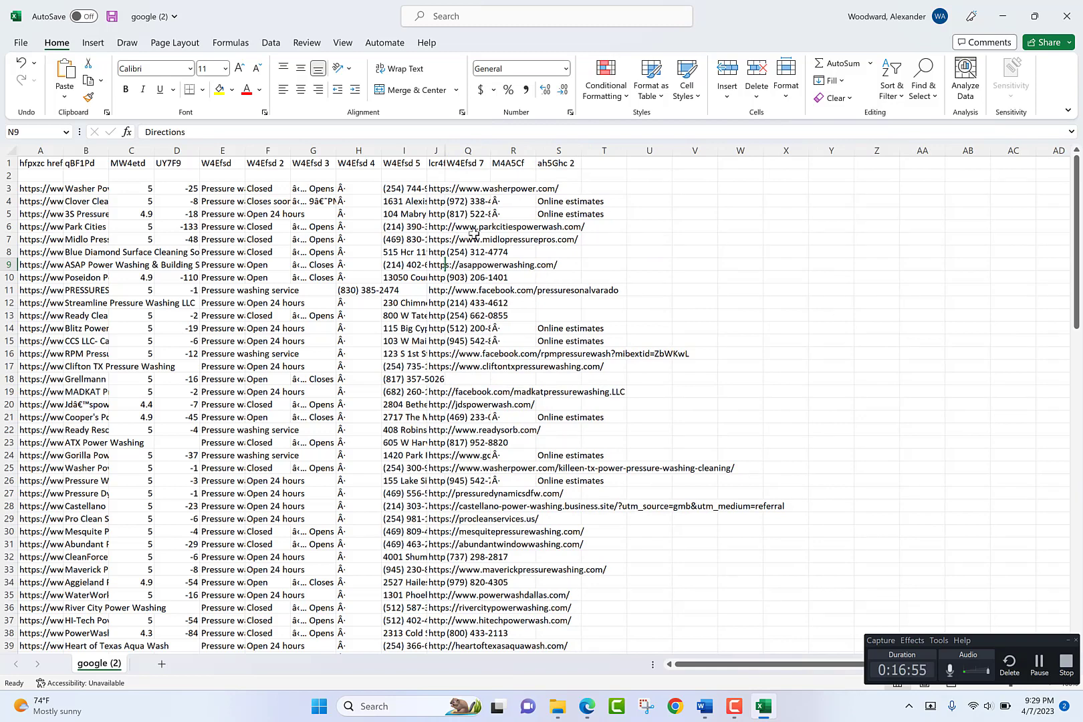
left_click(397, 162)
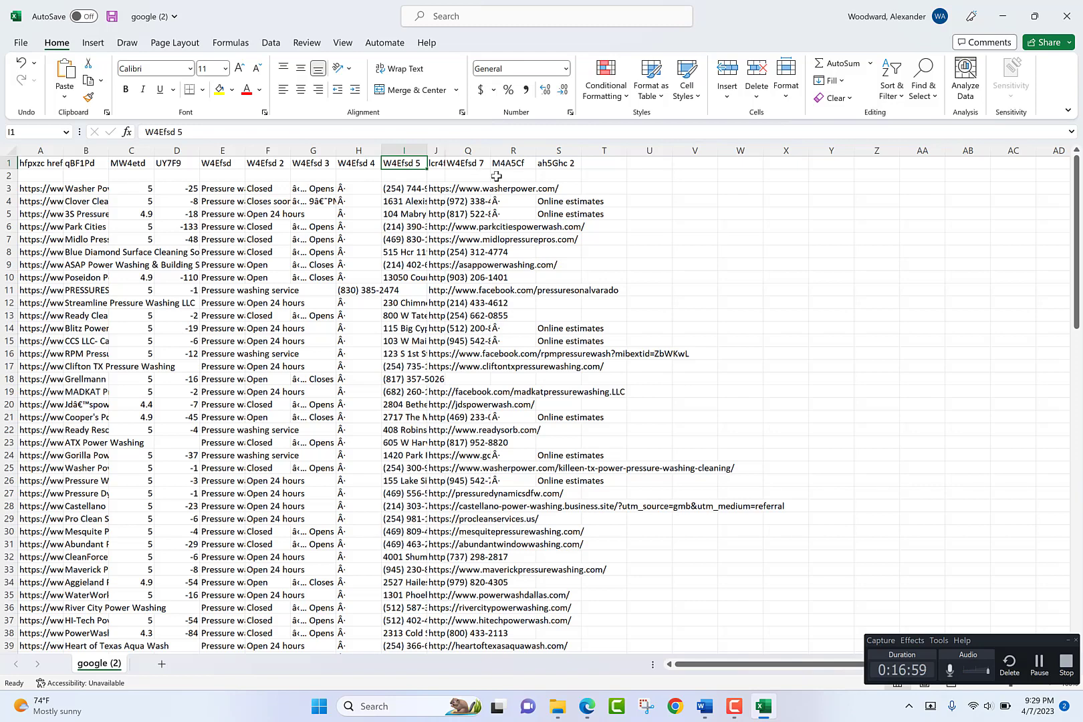
left_click(386, 316)
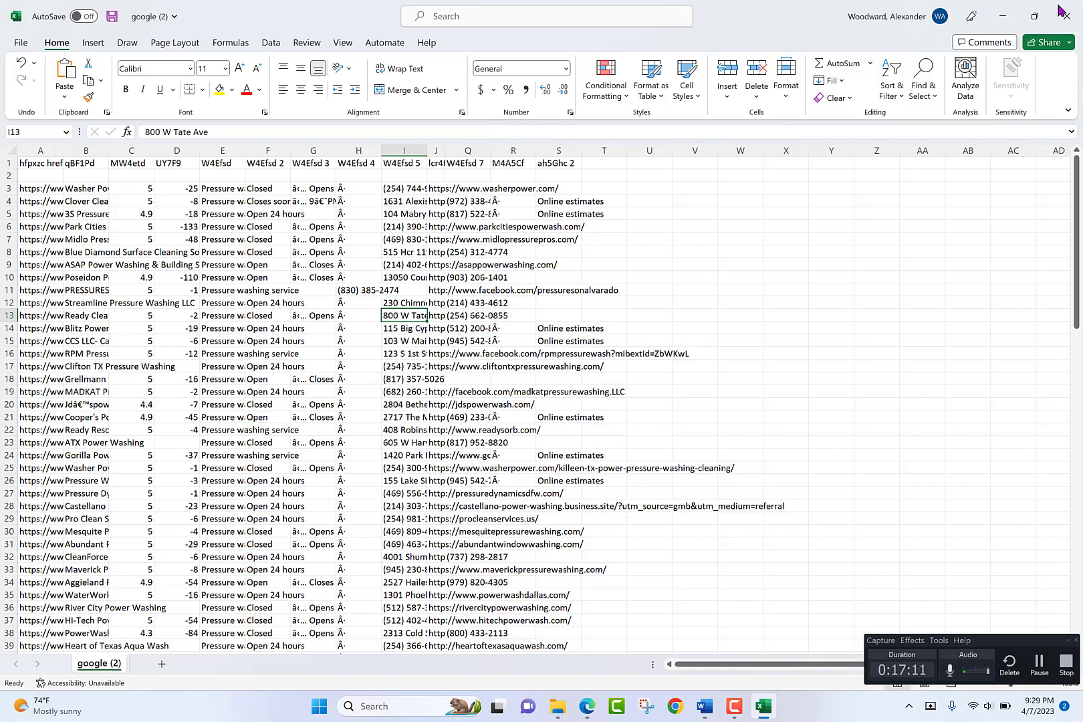
Step: Minimize Excel and view the Power washer Abbott, TX Maps results, glancing at the Texas cities page
left_click(1002, 16)
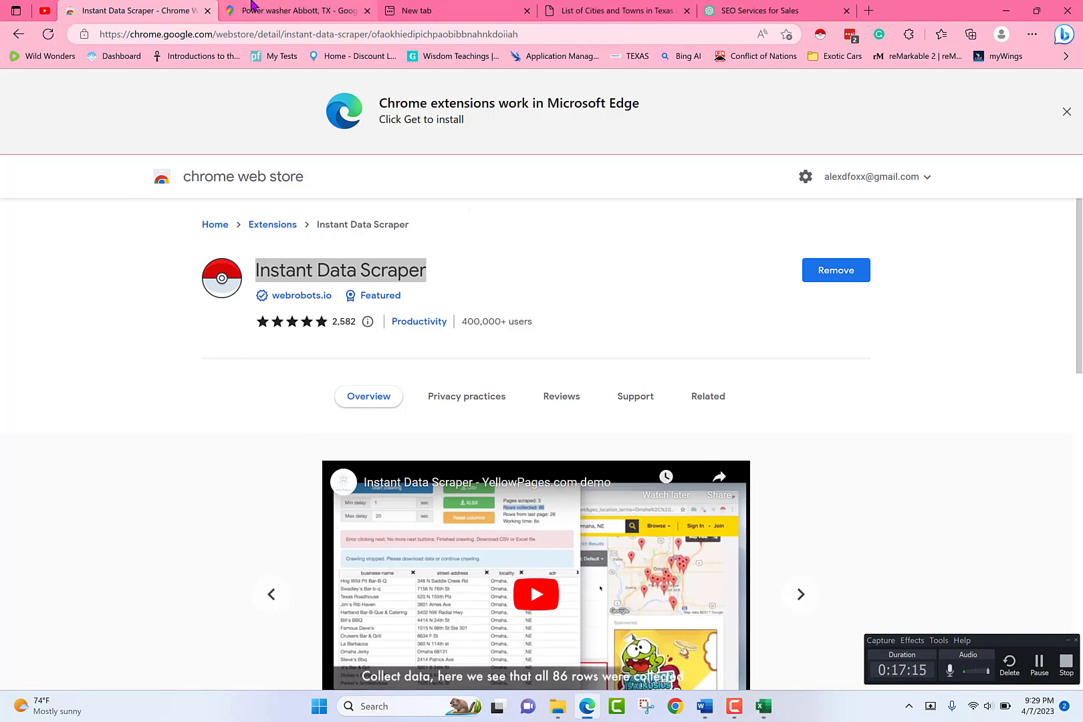
left_click(277, 10)
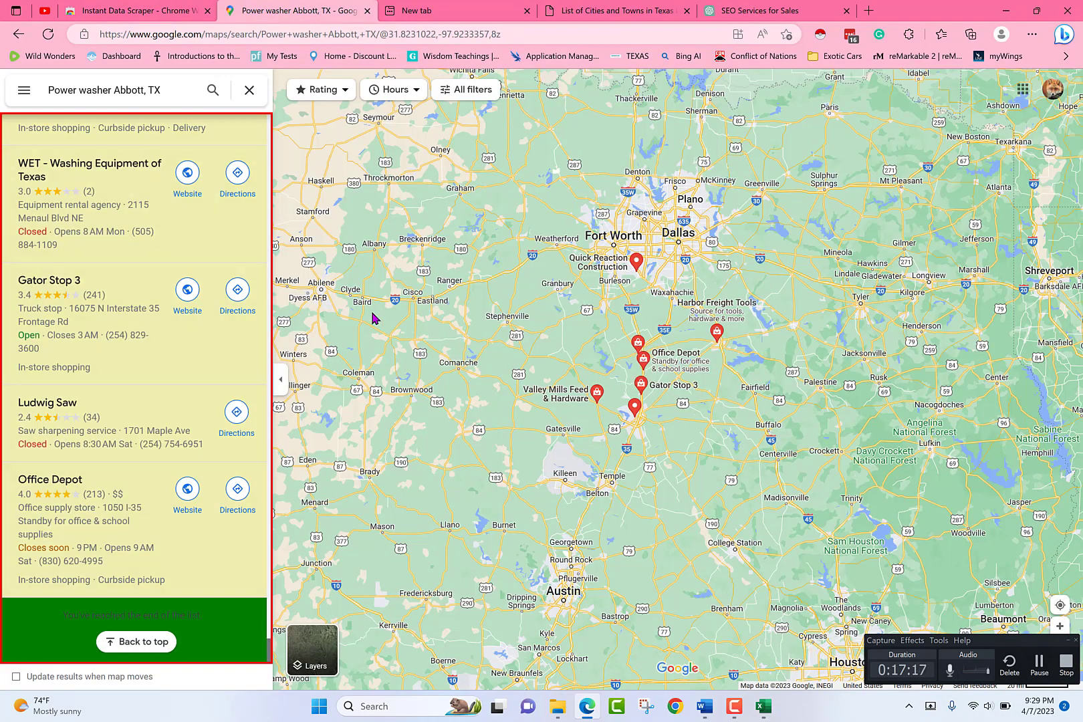
left_click(618, 10)
scroll(361, 280, "down", 5)
scroll(358, 294, "up", 20)
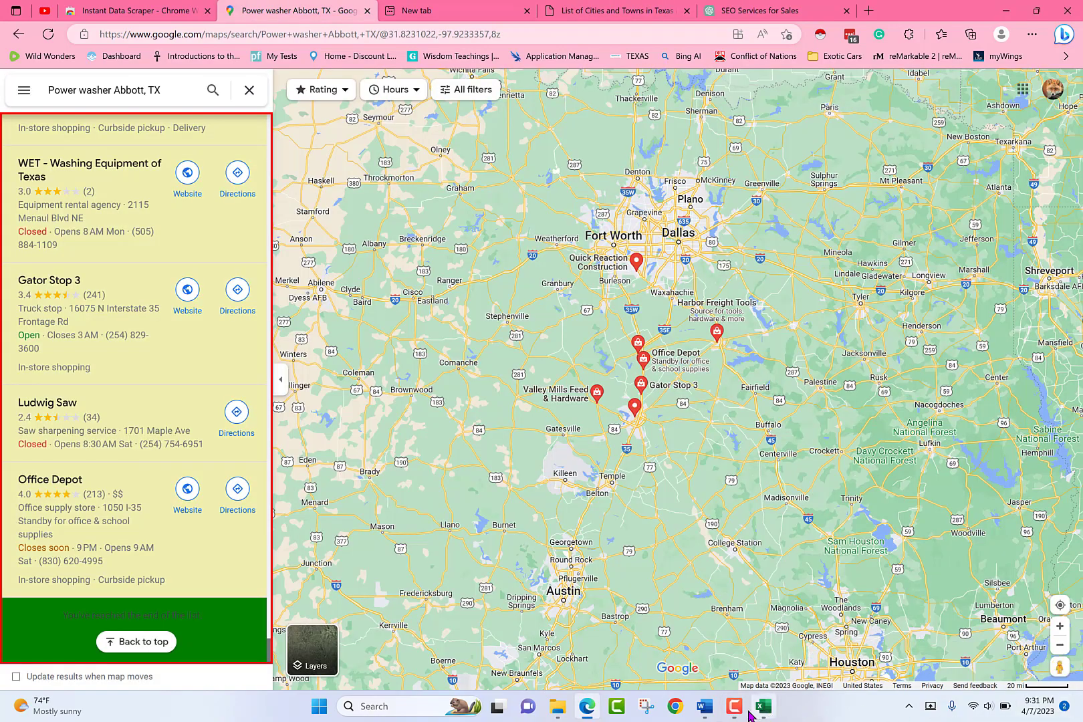
left_click(709, 713)
scroll(672, 453, "up", 3)
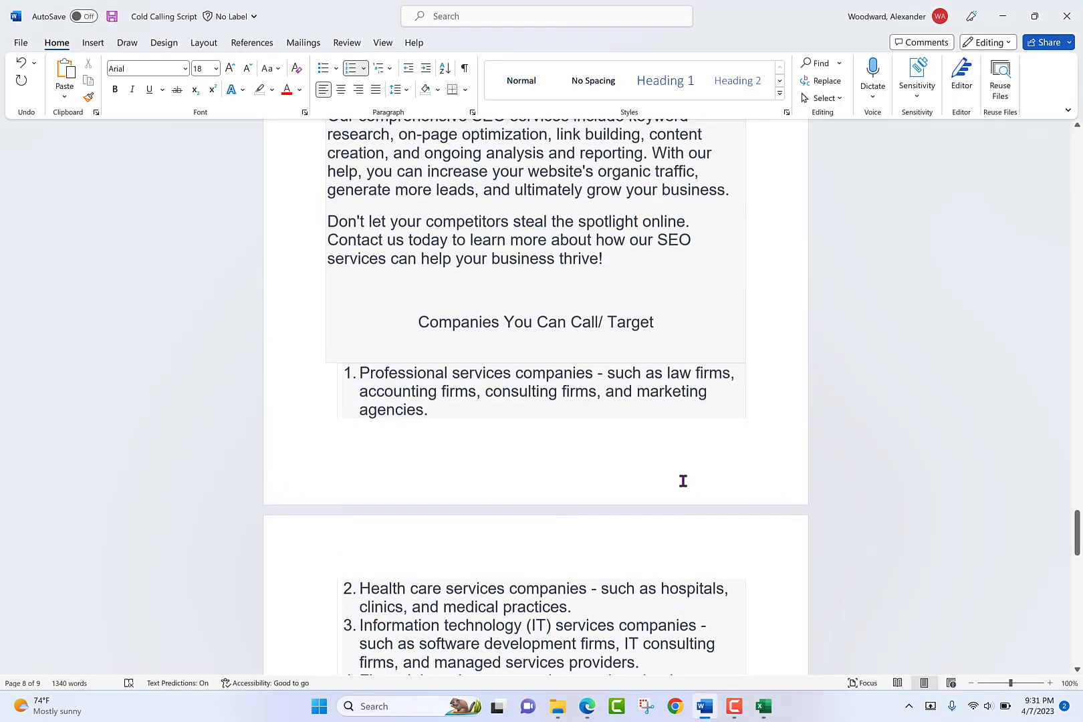
left_click_drag(1068, 526, 1068, 147)
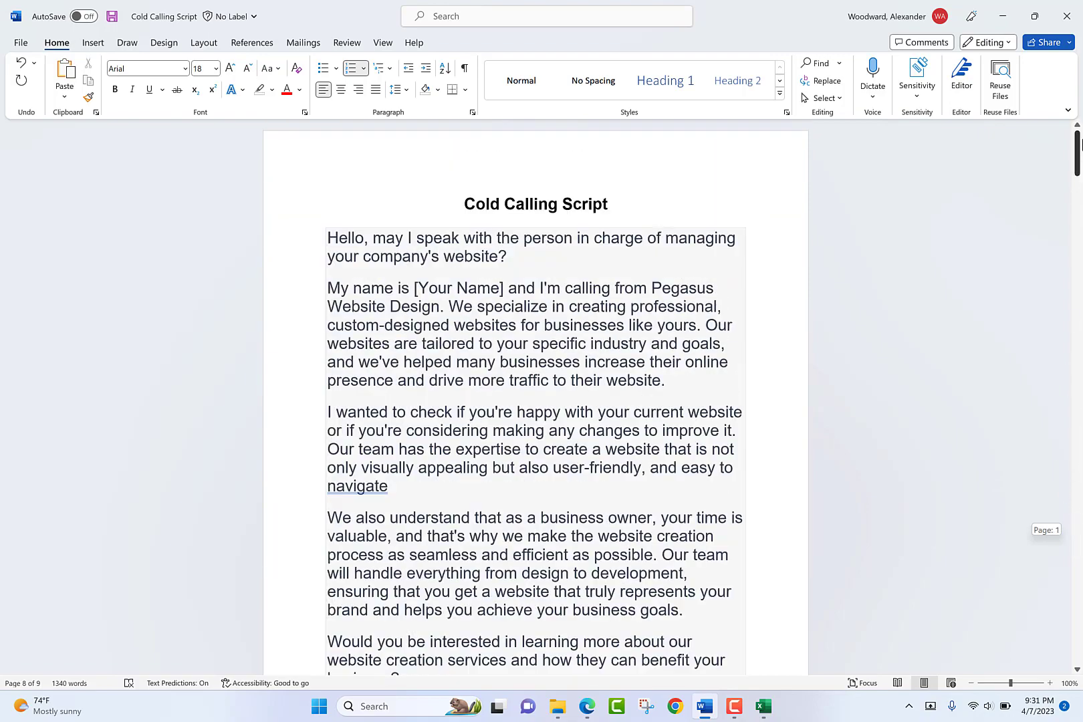
left_click(21, 42)
left_click(45, 191)
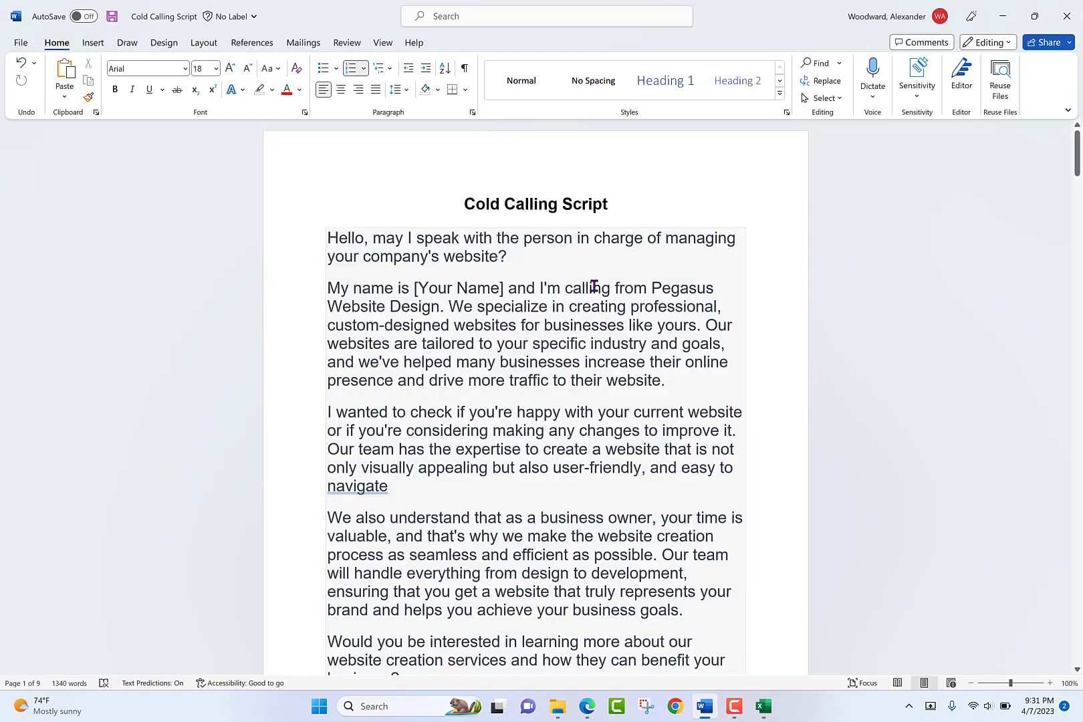
scroll(534, 362, "down", 2)
scroll(534, 362, "up", 2)
scroll(534, 362, "down", 6)
scroll(535, 370, "down", 6)
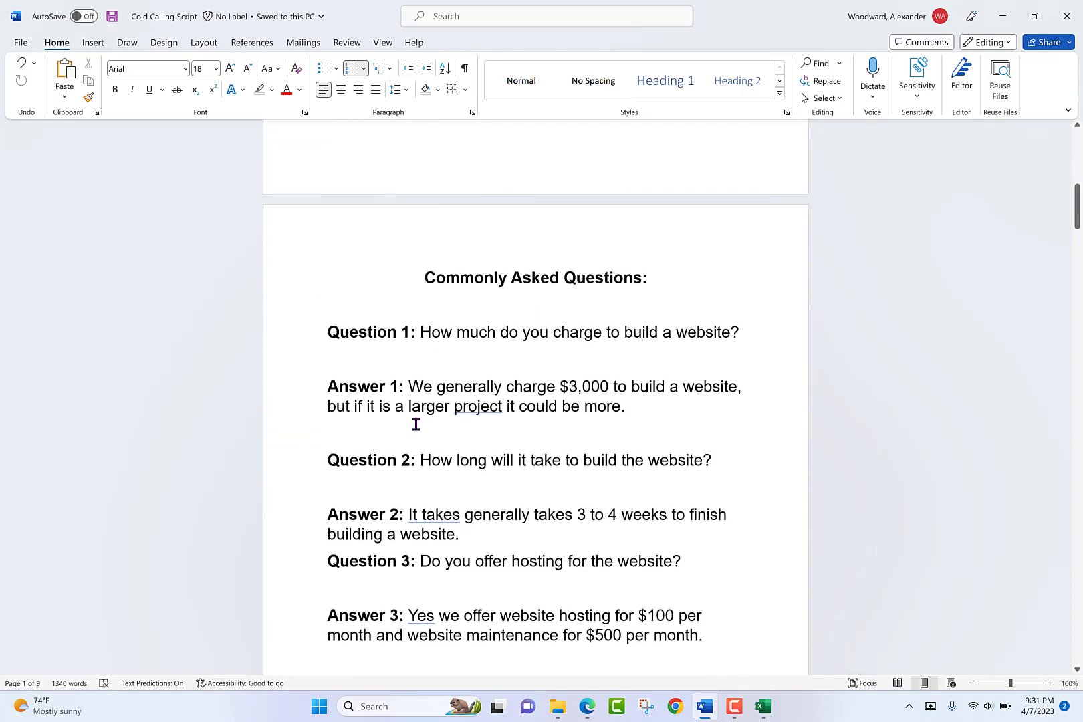
scroll(538, 315, "down", 17)
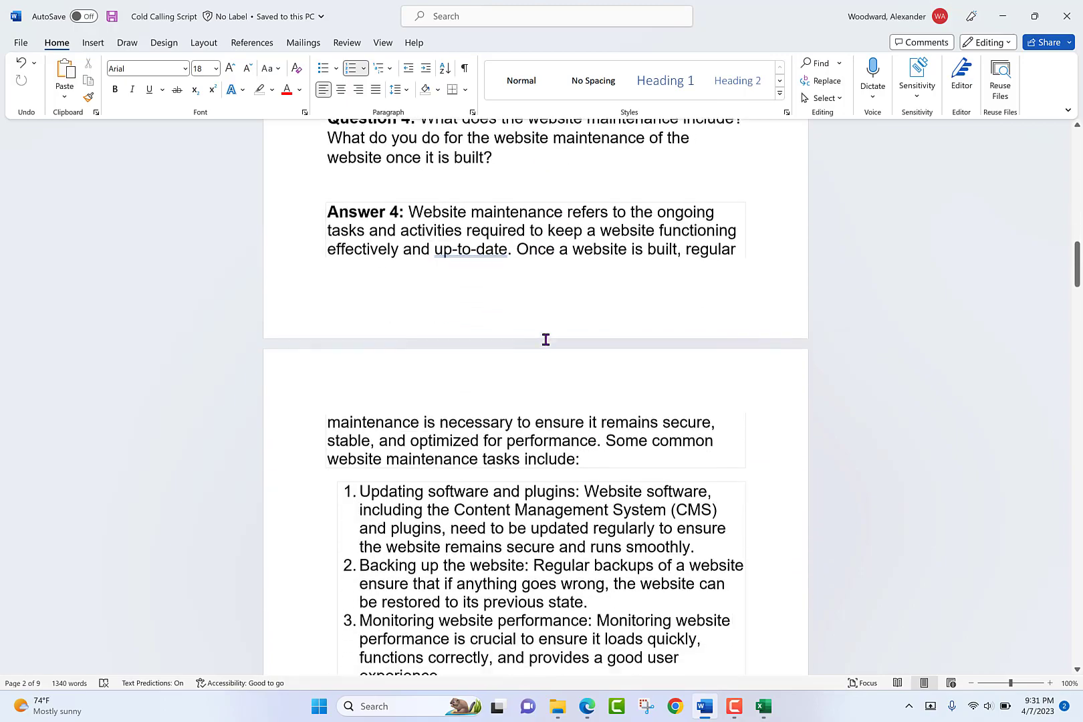
scroll(551, 366, "down", 20)
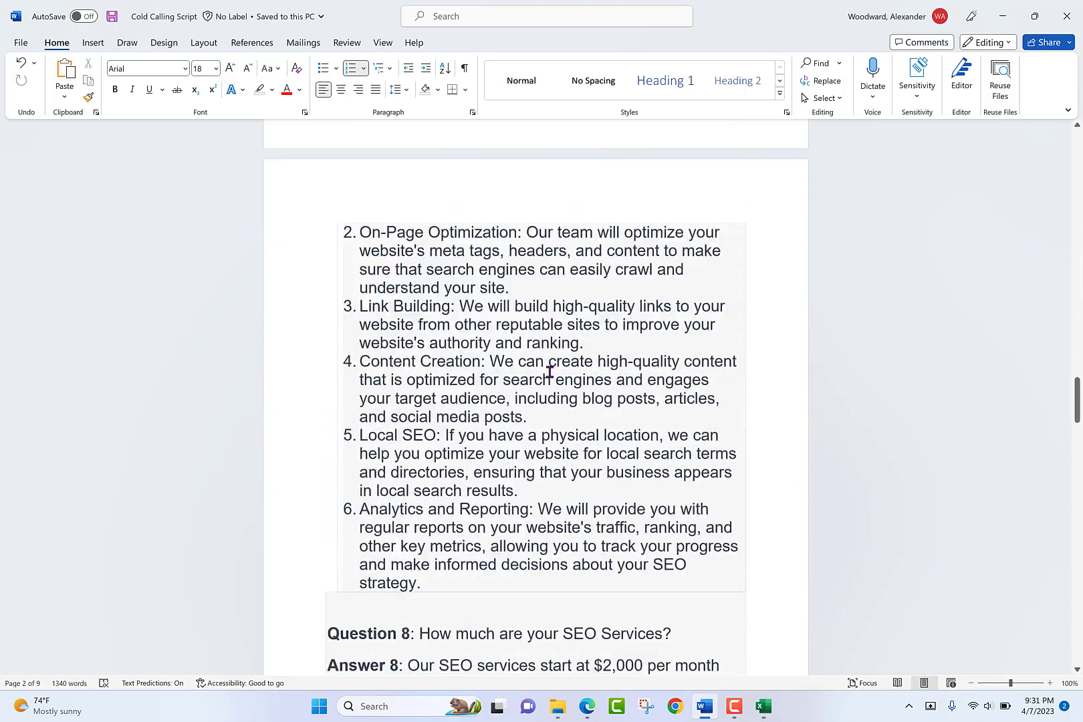
scroll(548, 375, "down", 20)
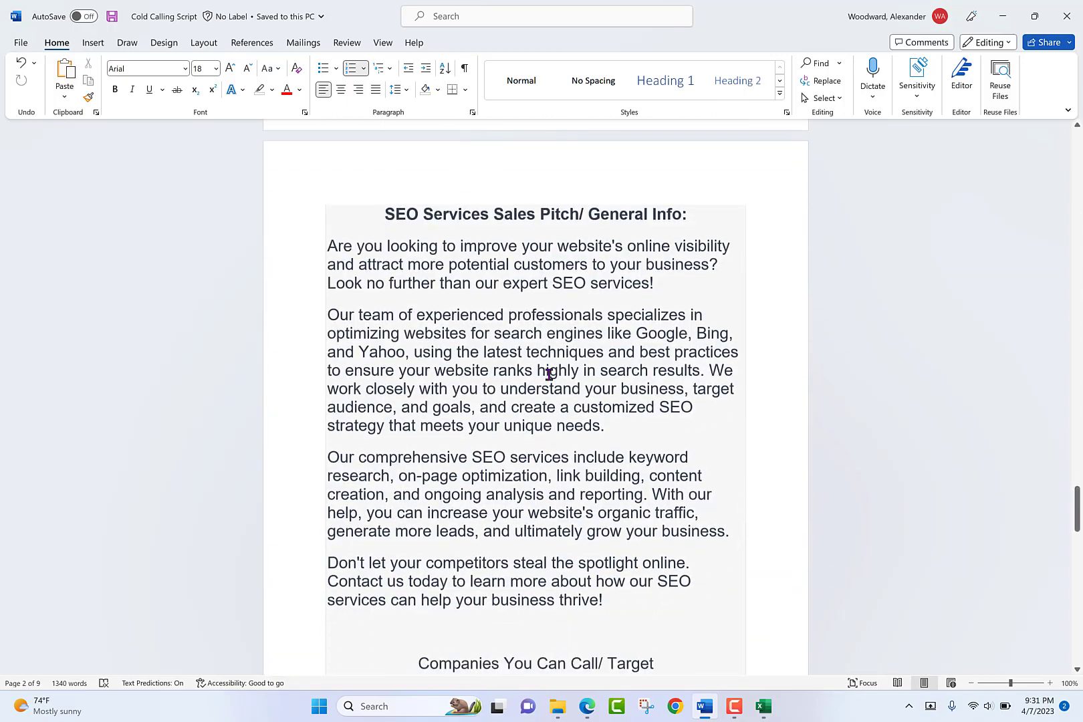
scroll(495, 354, "down", 1)
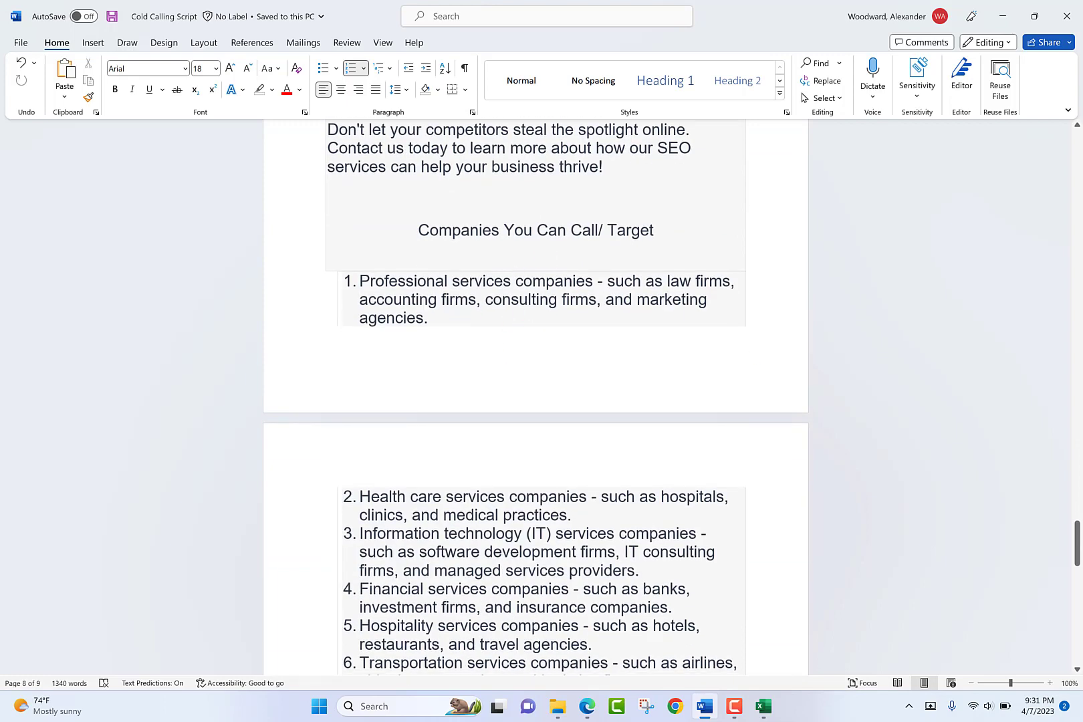
scroll(650, 489, "down", 3)
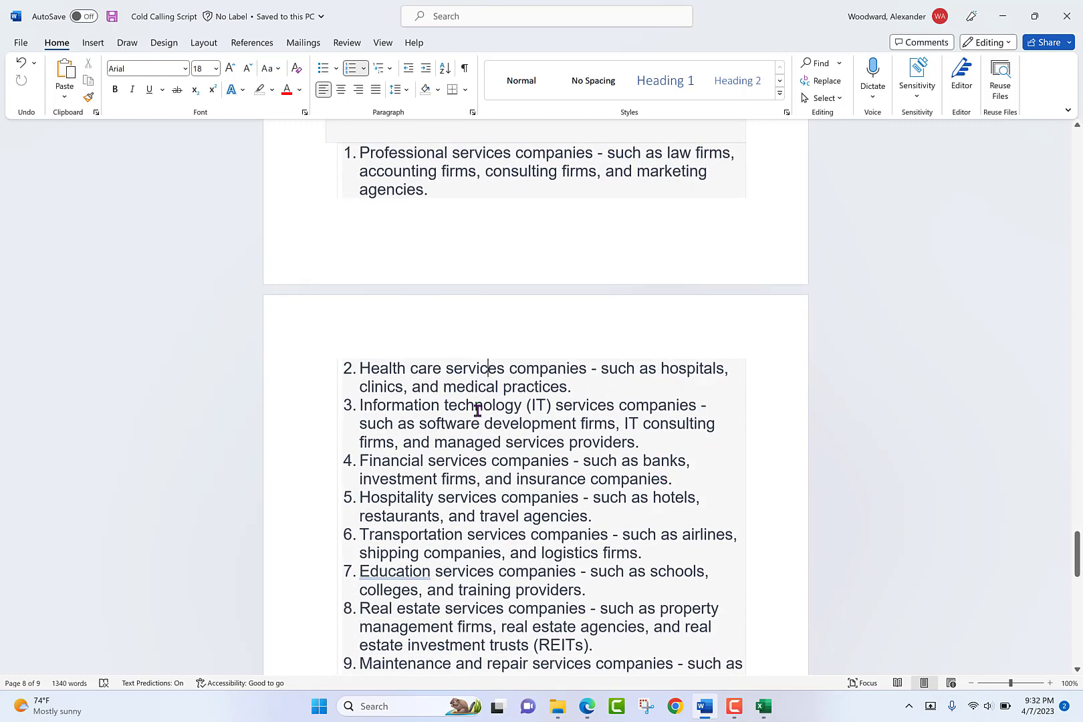
scroll(754, 432, "down", 2)
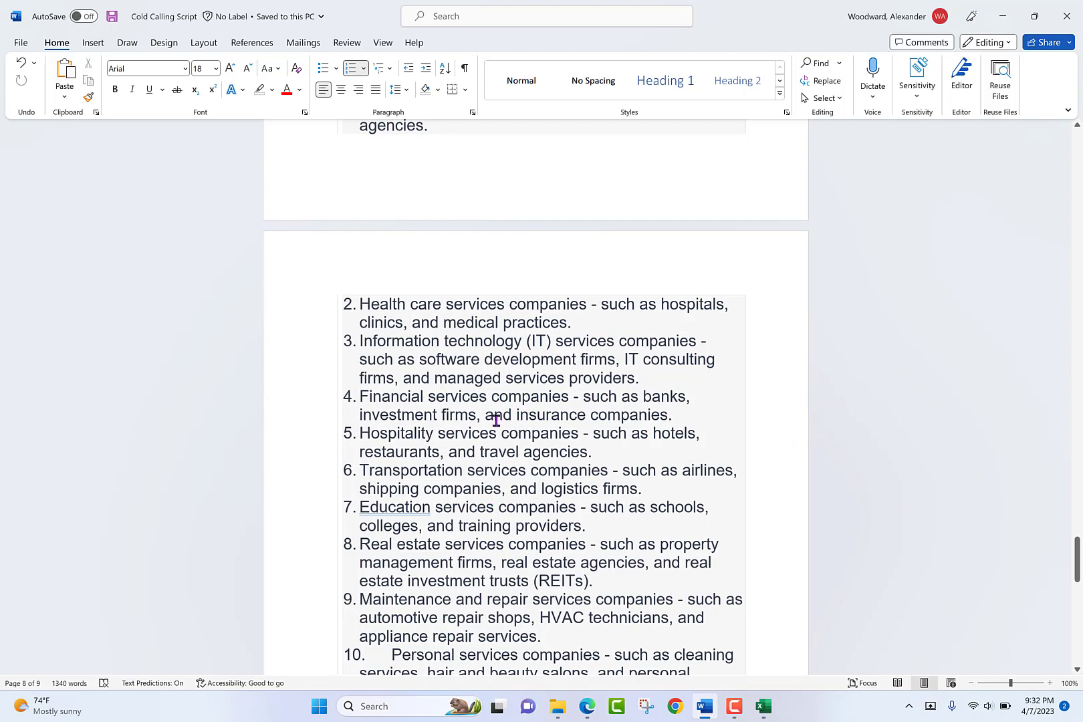
scroll(580, 474, "down", 2)
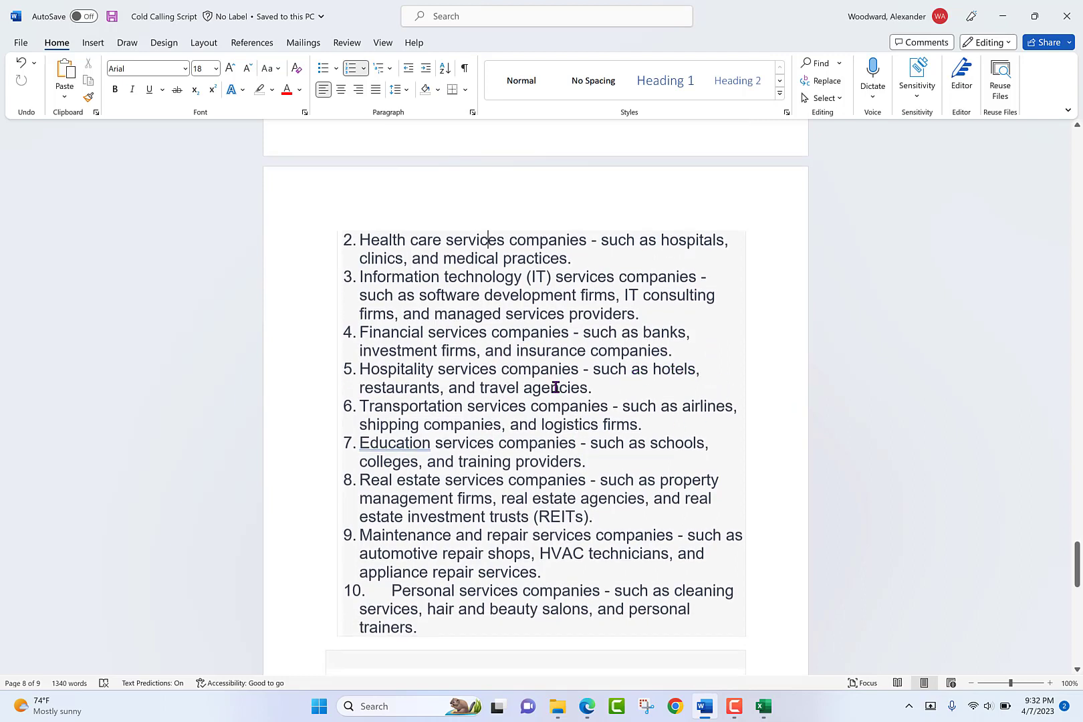
scroll(556, 387, "down", 2)
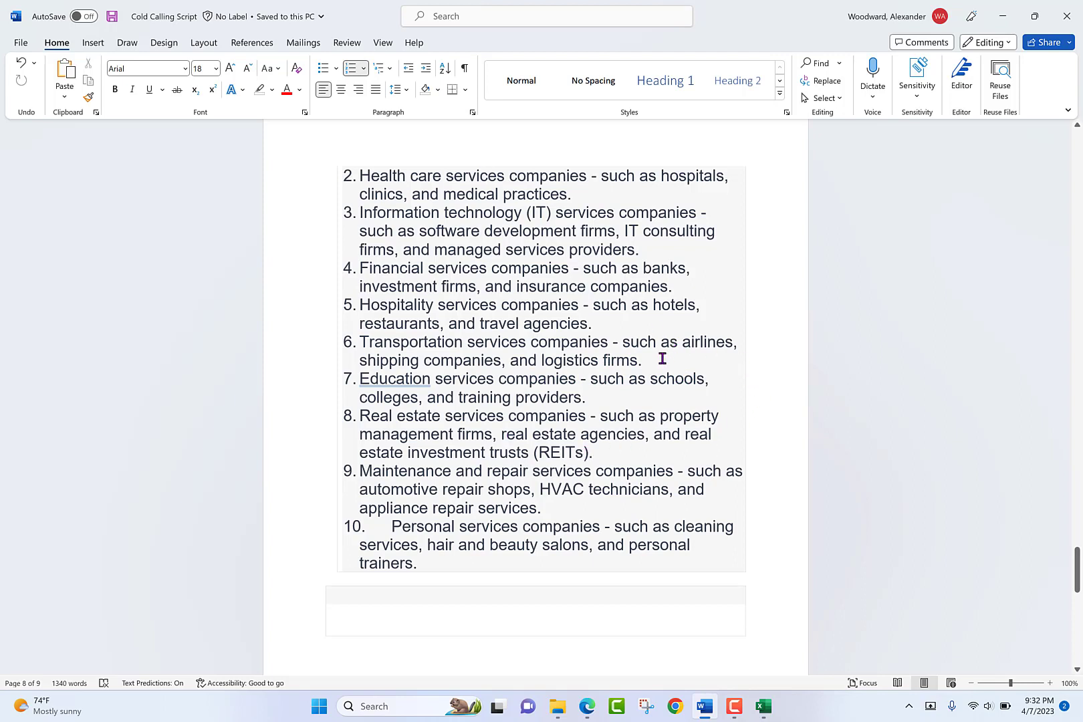
scroll(632, 386, "down", 2)
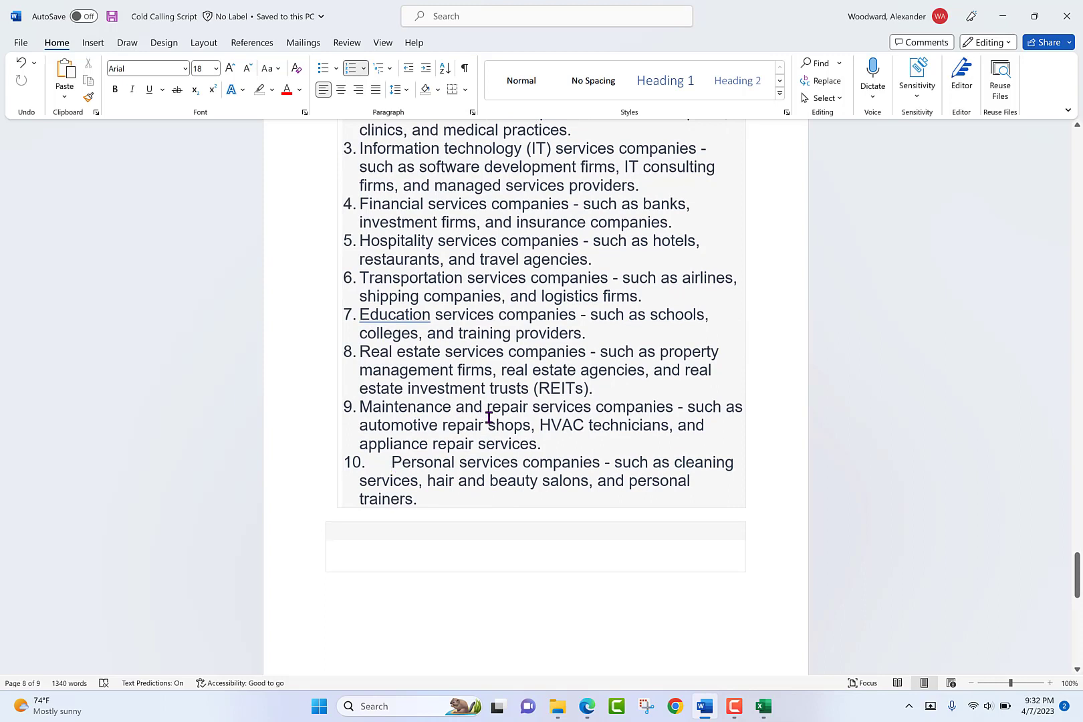
Step: Retype item 10's number as '10.' and scroll up to Answer 8's $2,000-per-month SEO pricing
key("BackSpace")
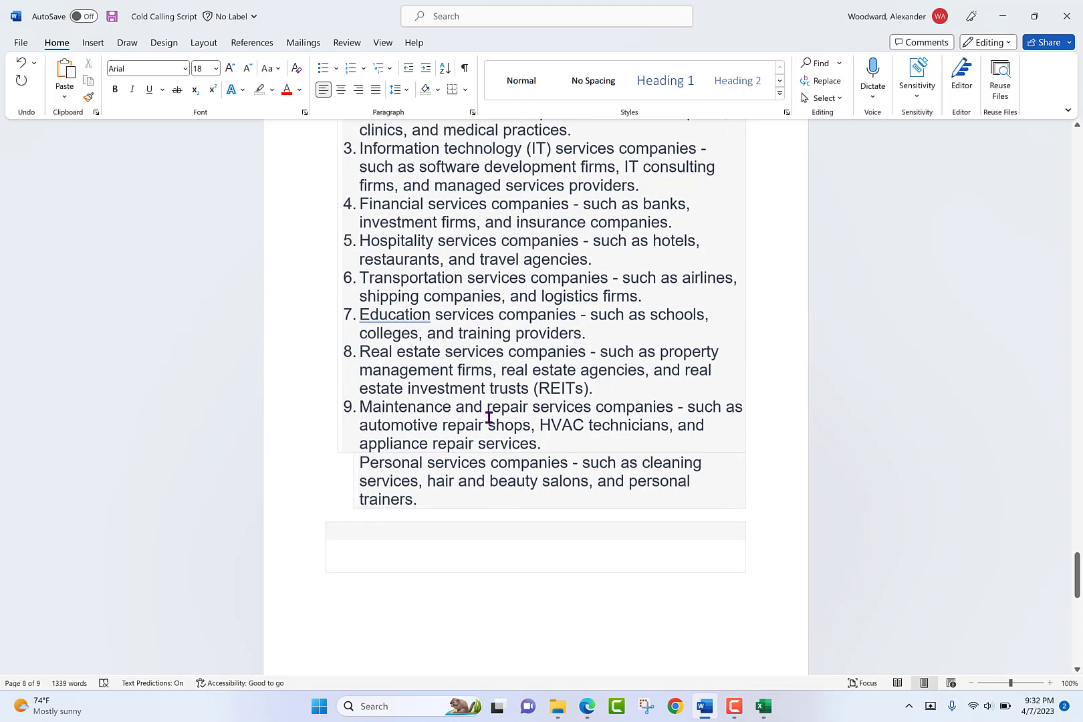
type("10")
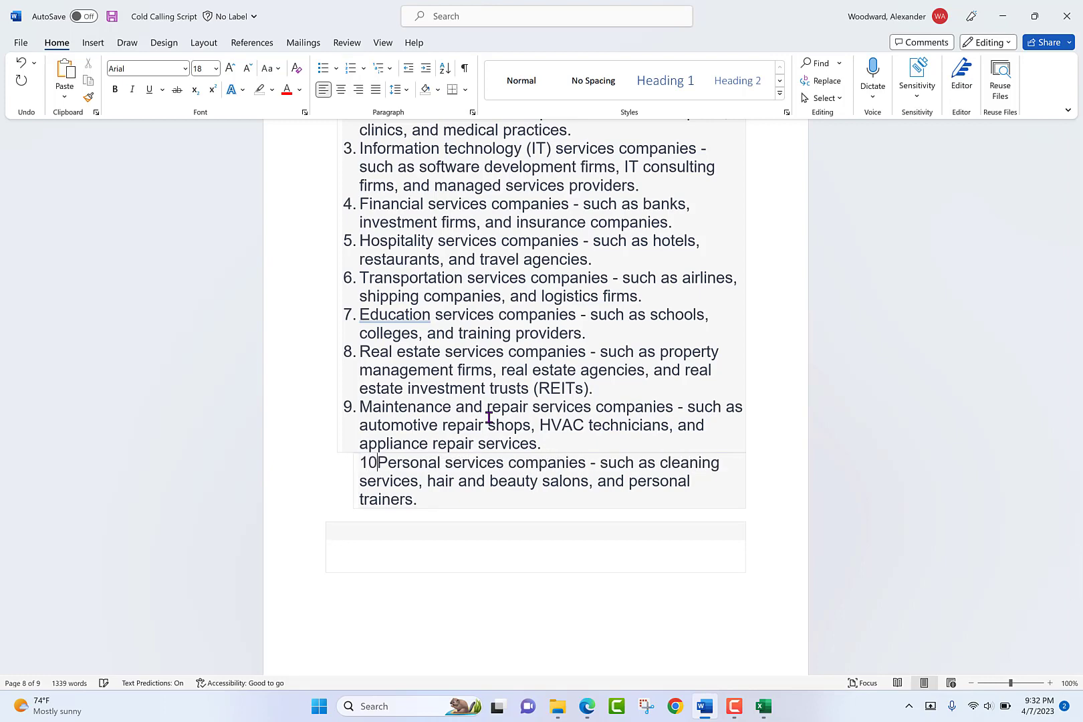
type(".")
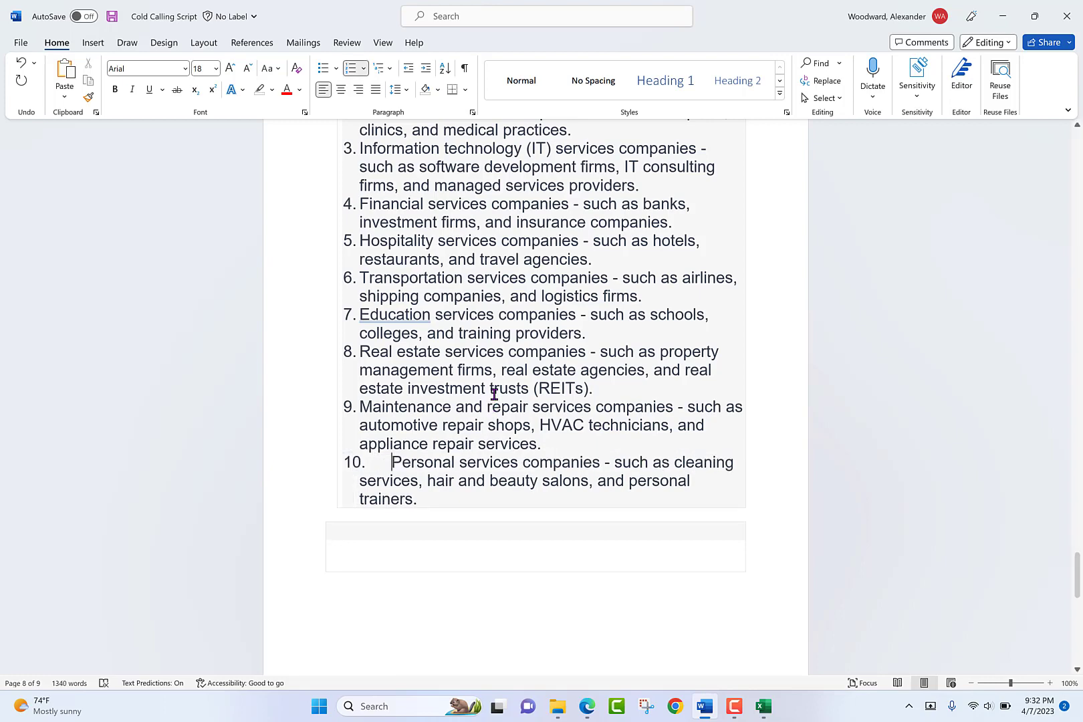
scroll(492, 378, "up", 6)
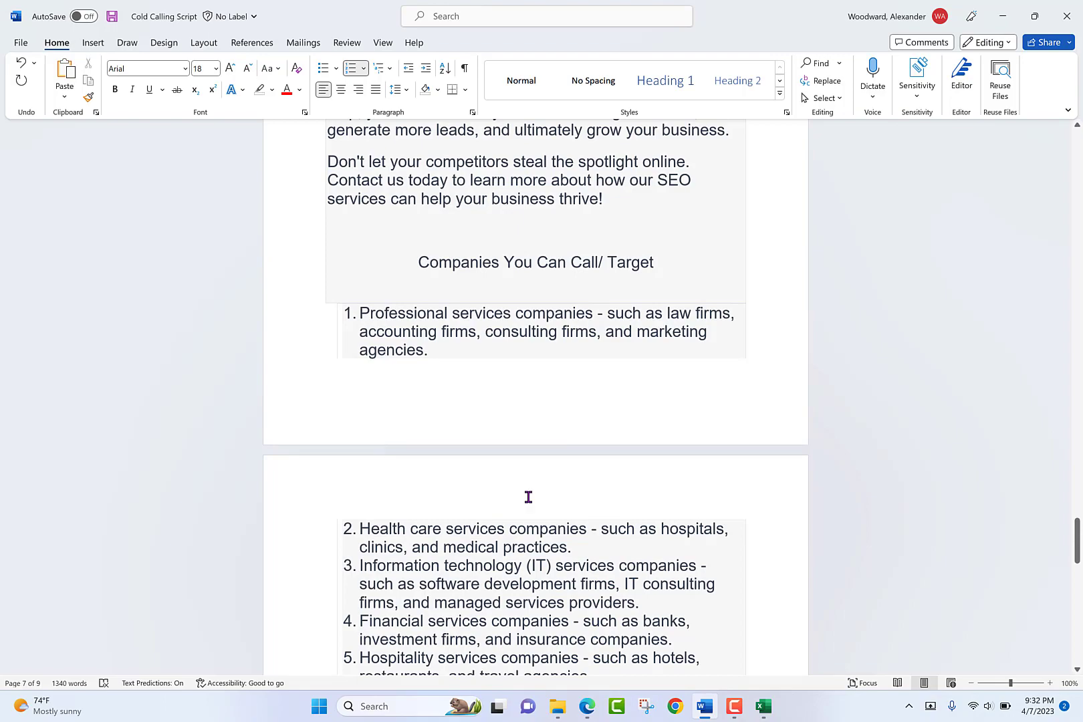
scroll(570, 460, "up", 15)
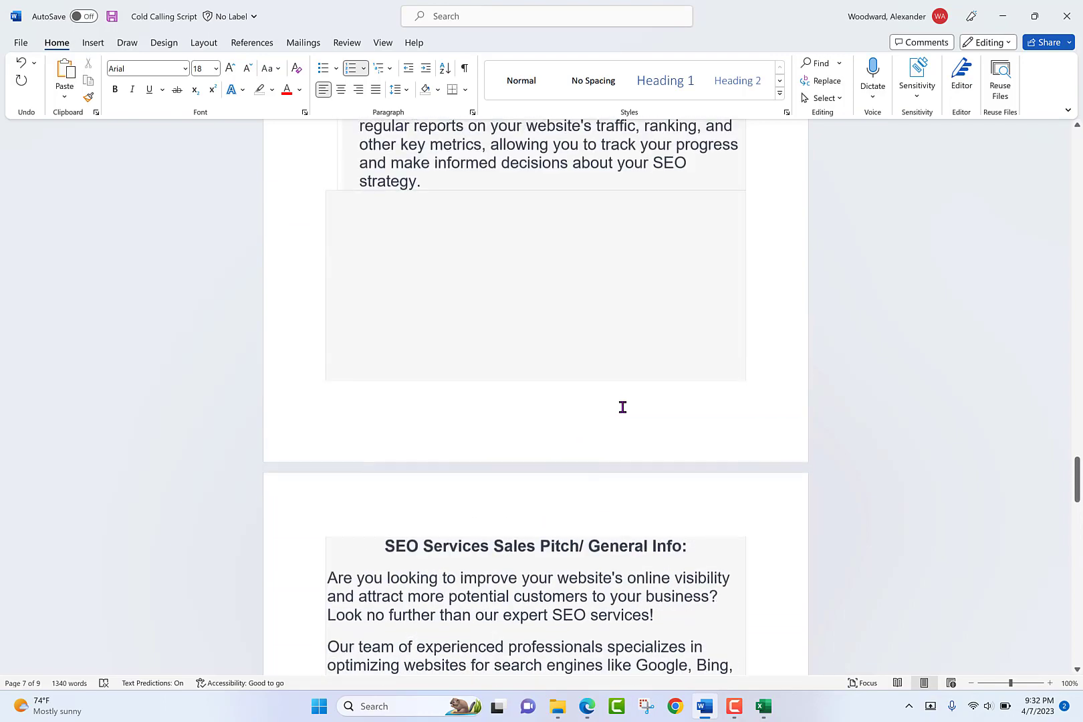
scroll(609, 380, "up", 10)
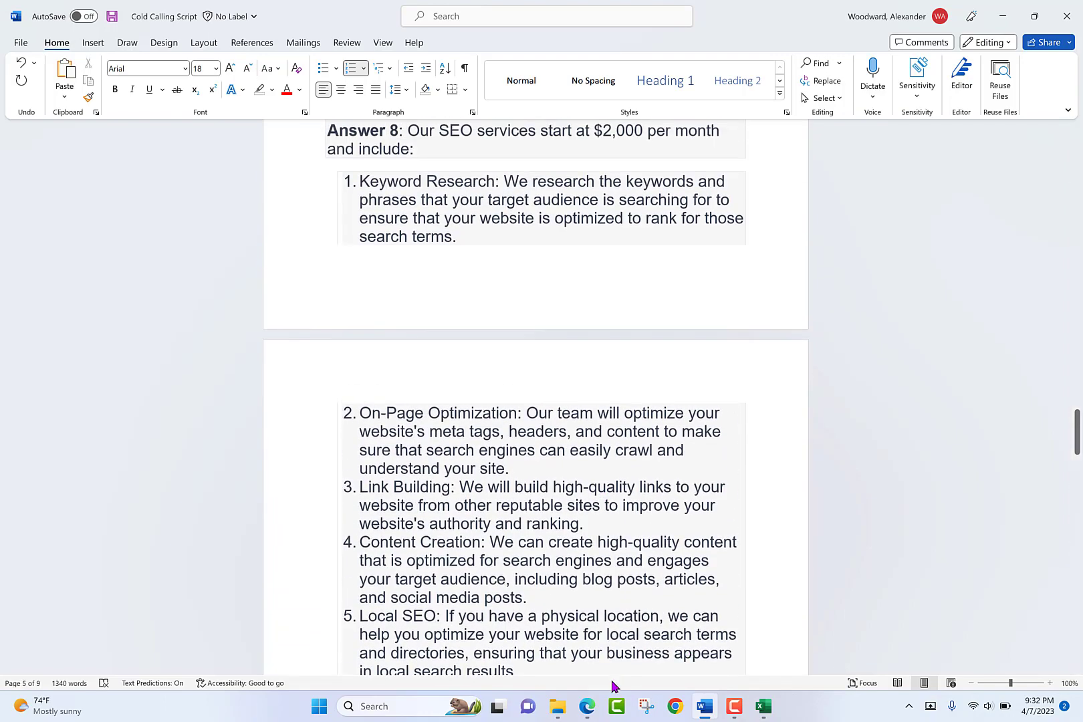
mouse_move(589, 707)
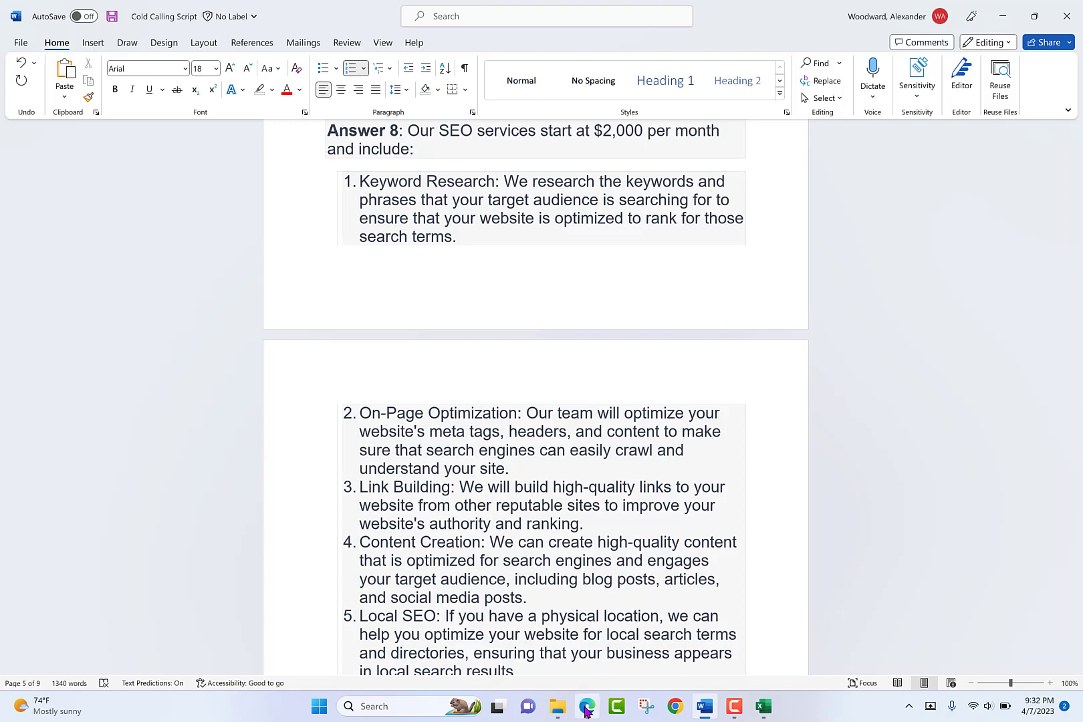
Step: Glance at Google Maps, return to the Word script, and drag its scrollbar to the top
left_click(586, 708)
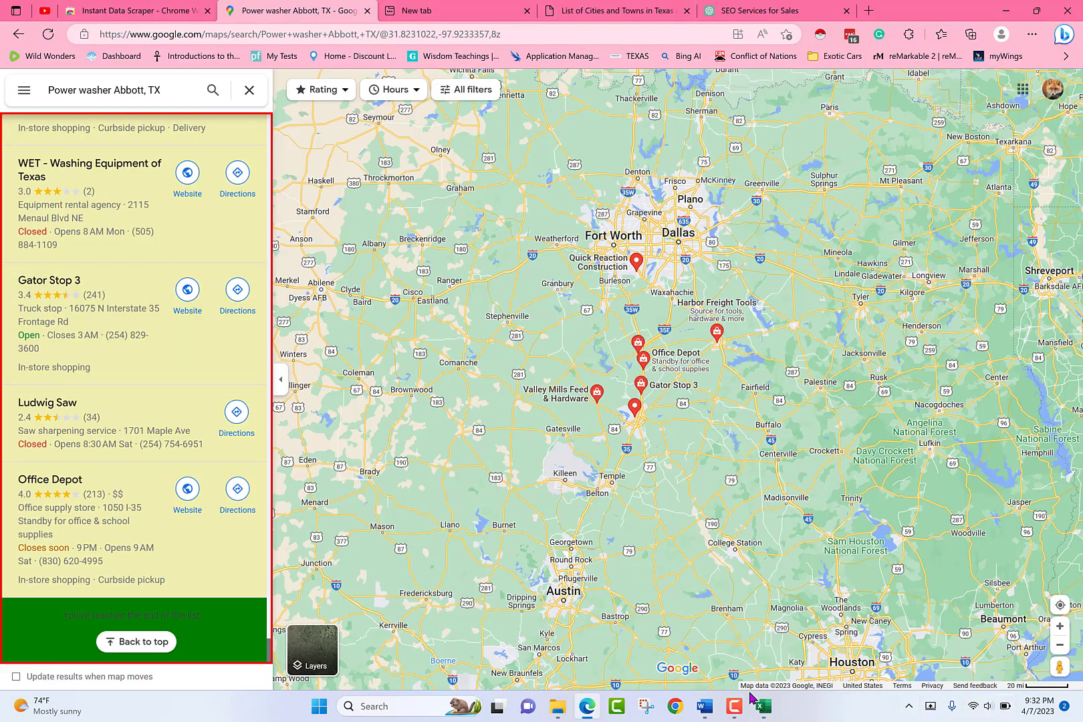
left_click(708, 710)
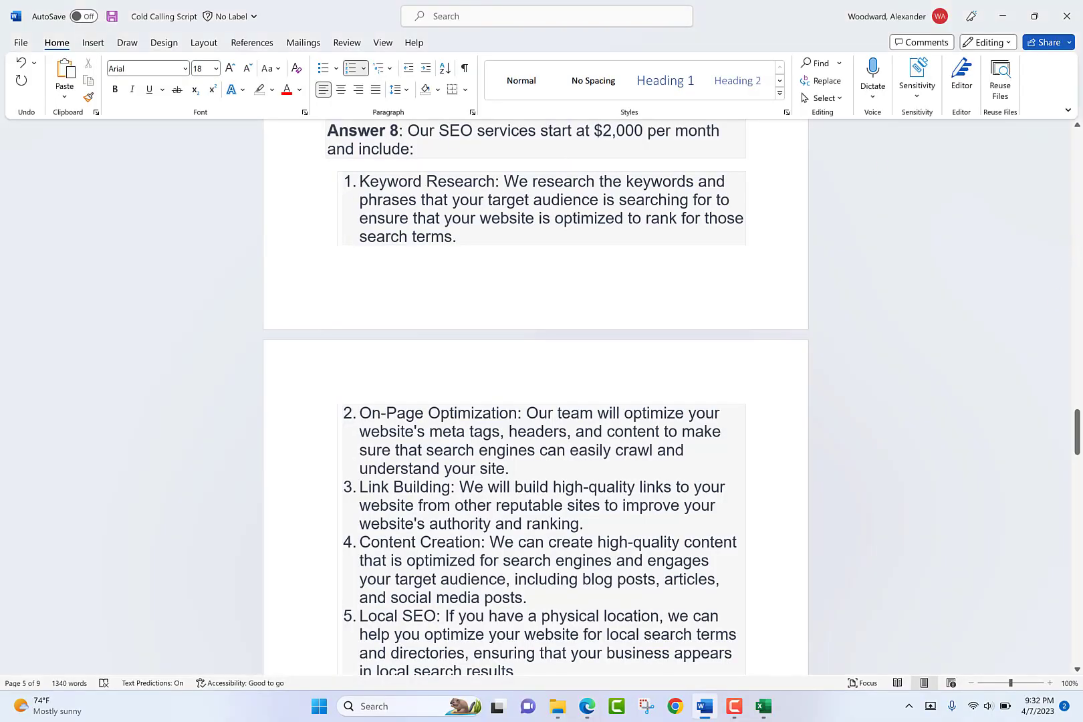
left_click_drag(1079, 416, 1078, 153)
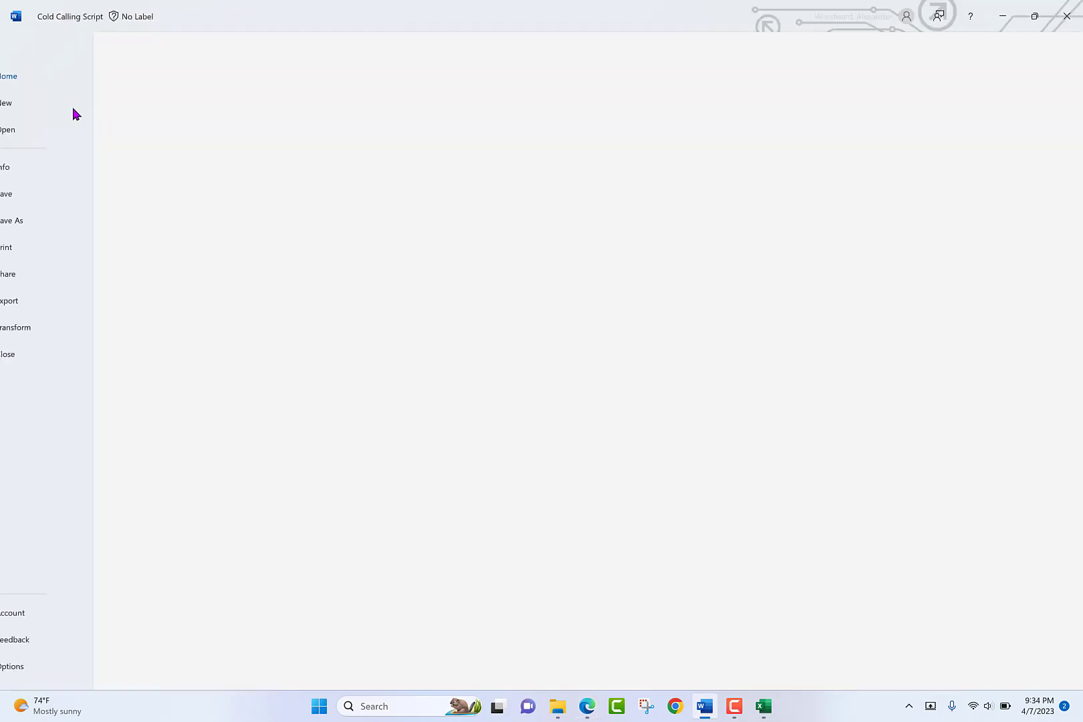
Step: Save the Cold Calling Script to this PC and switch to the Google Maps power washer results
left_click(40, 195)
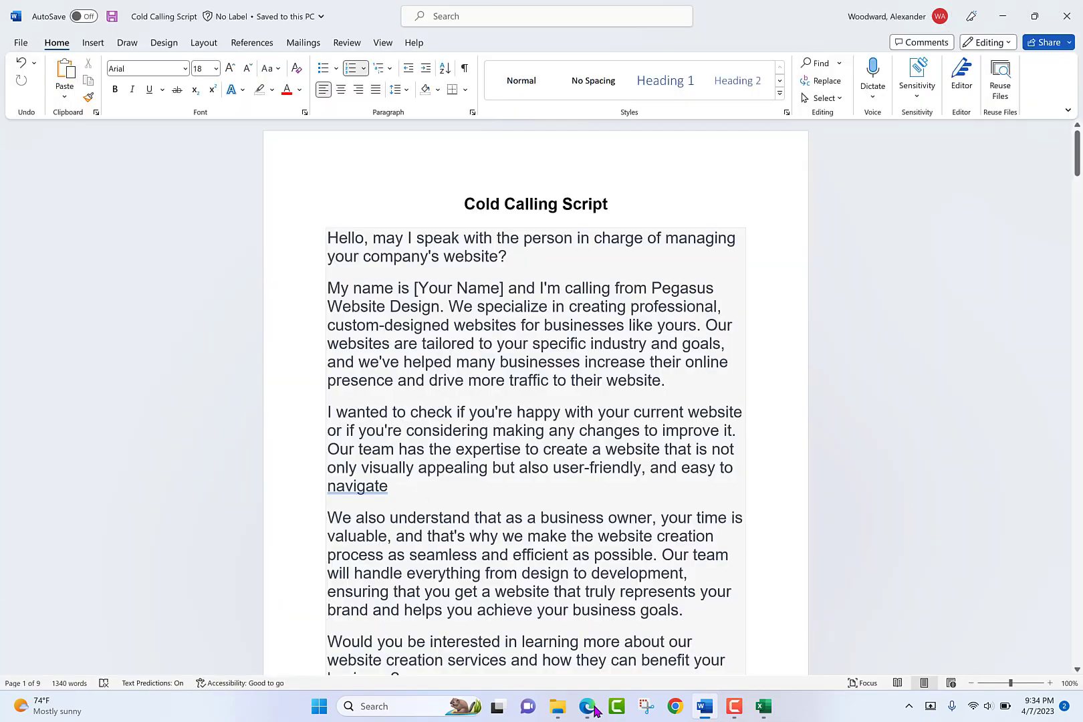
mouse_move(588, 715)
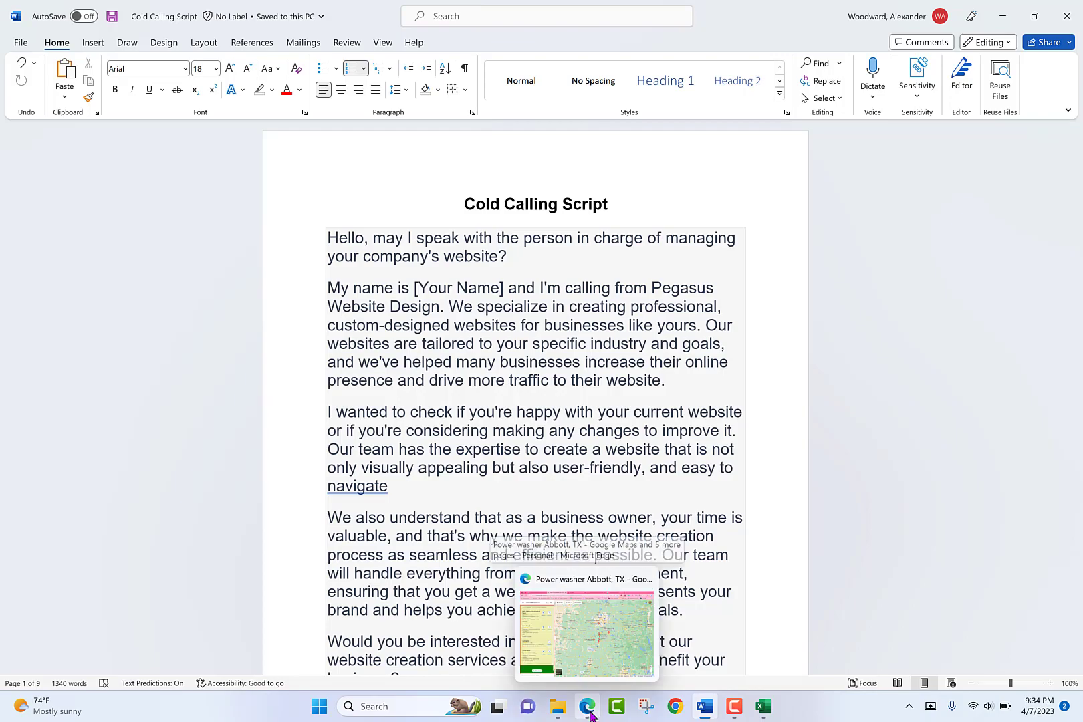
left_click(589, 708)
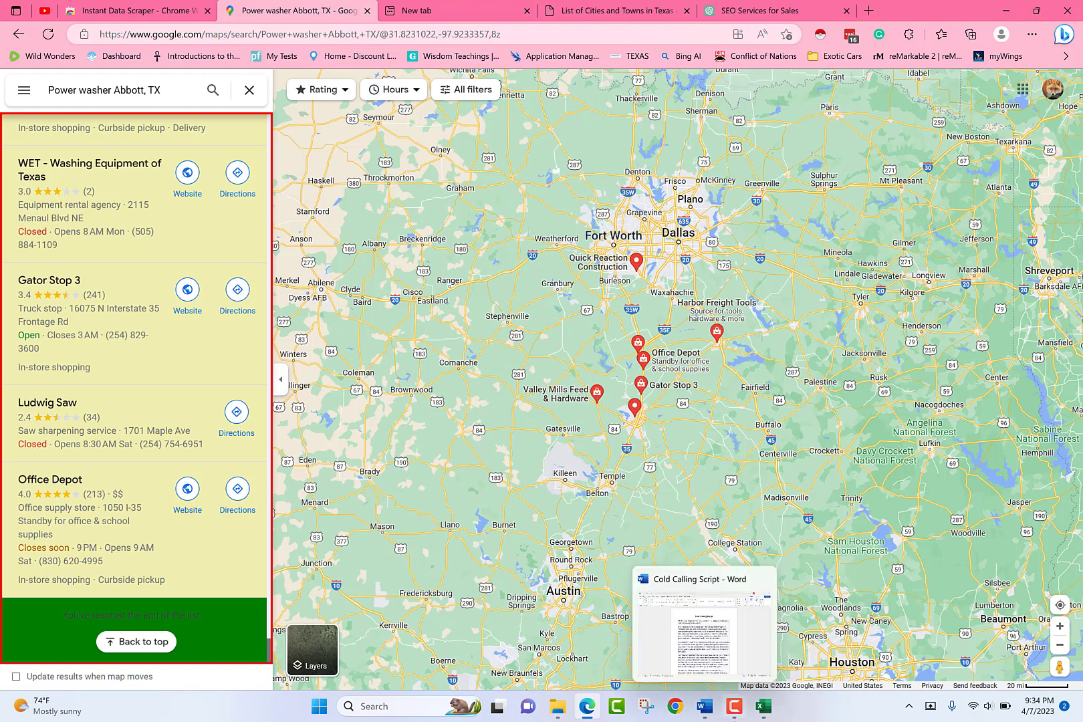
Step: Switch from the Power washer Abbott, TX Maps results back to the Word Commonly Asked Questions section
left_click(738, 714)
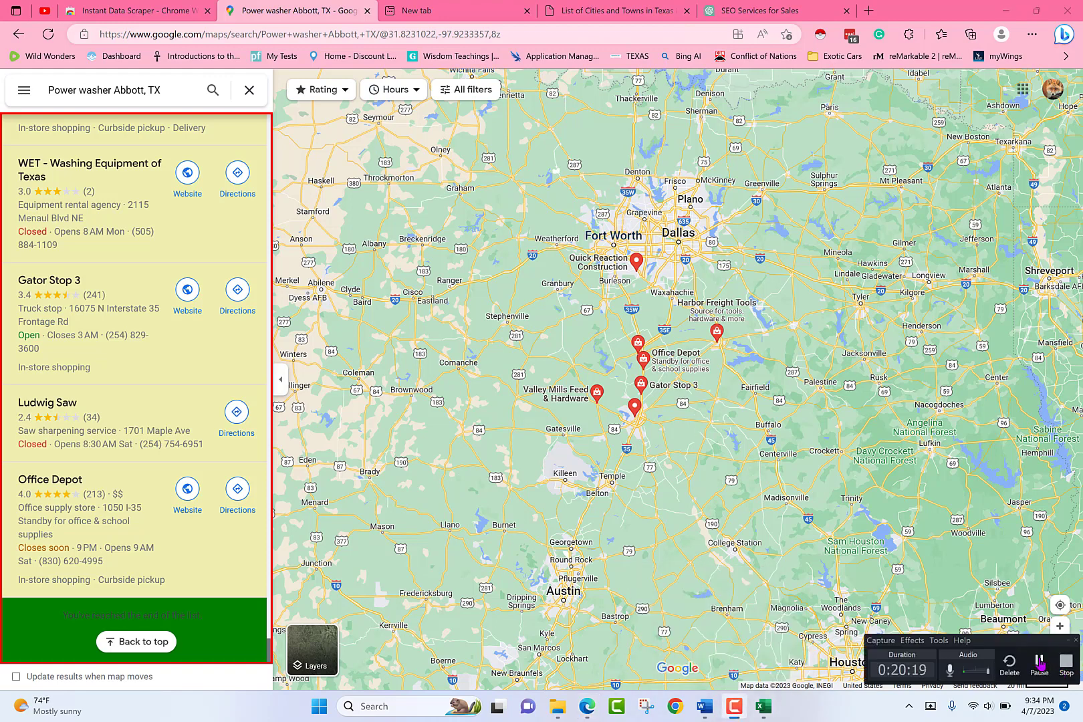
left_click(738, 714)
left_click(1038, 666)
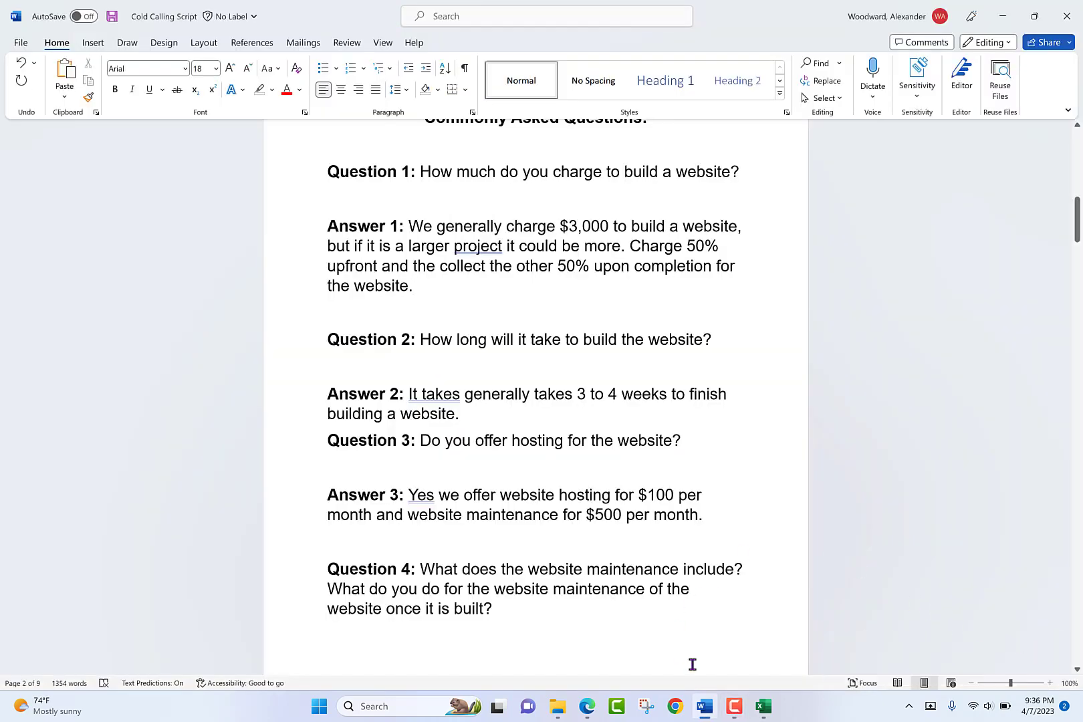
mouse_move(733, 707)
left_click(721, 654)
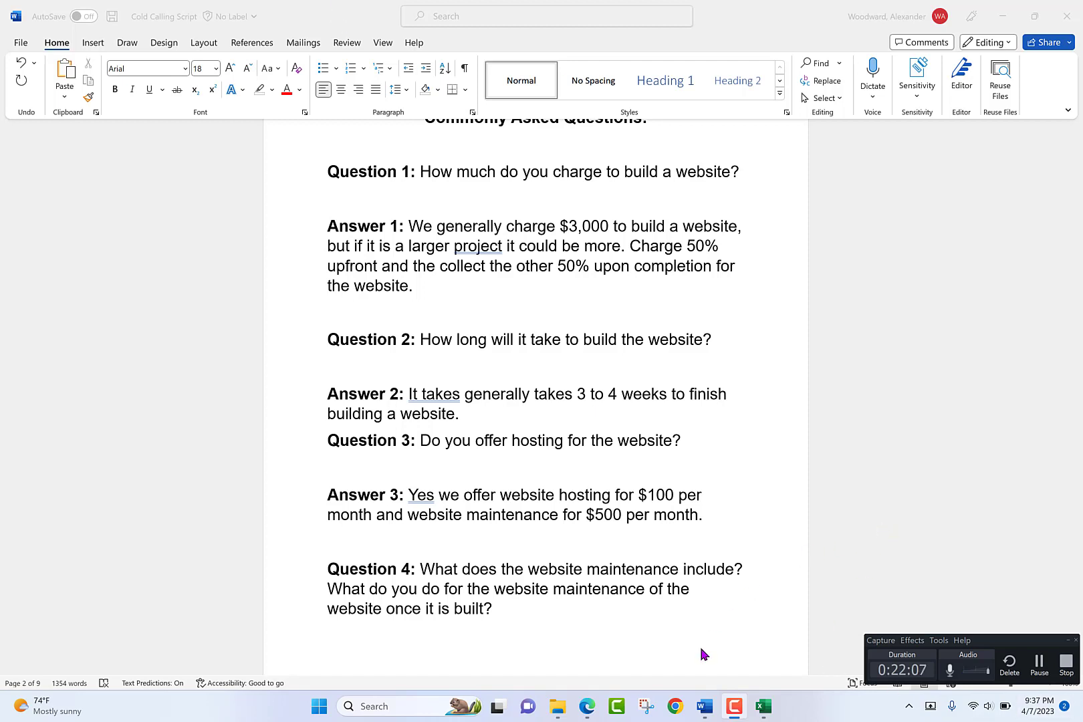
Step: Bring Edge forward and show the Instant Data Scraper Chrome Web Store listing
left_click(587, 706)
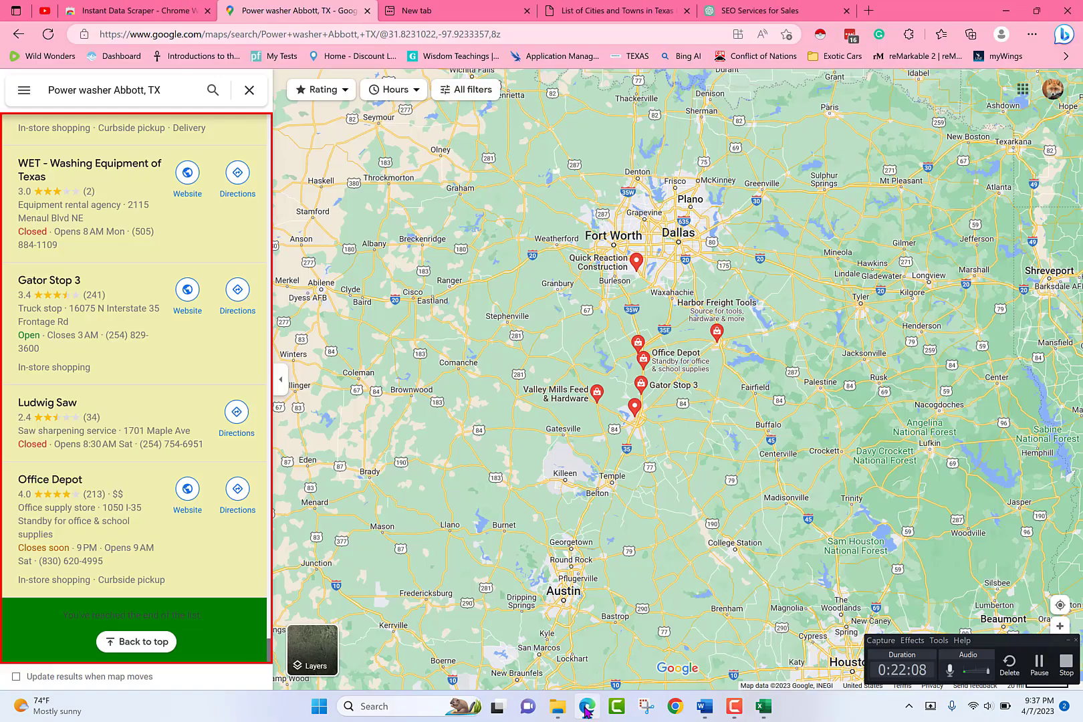
left_click(144, 7)
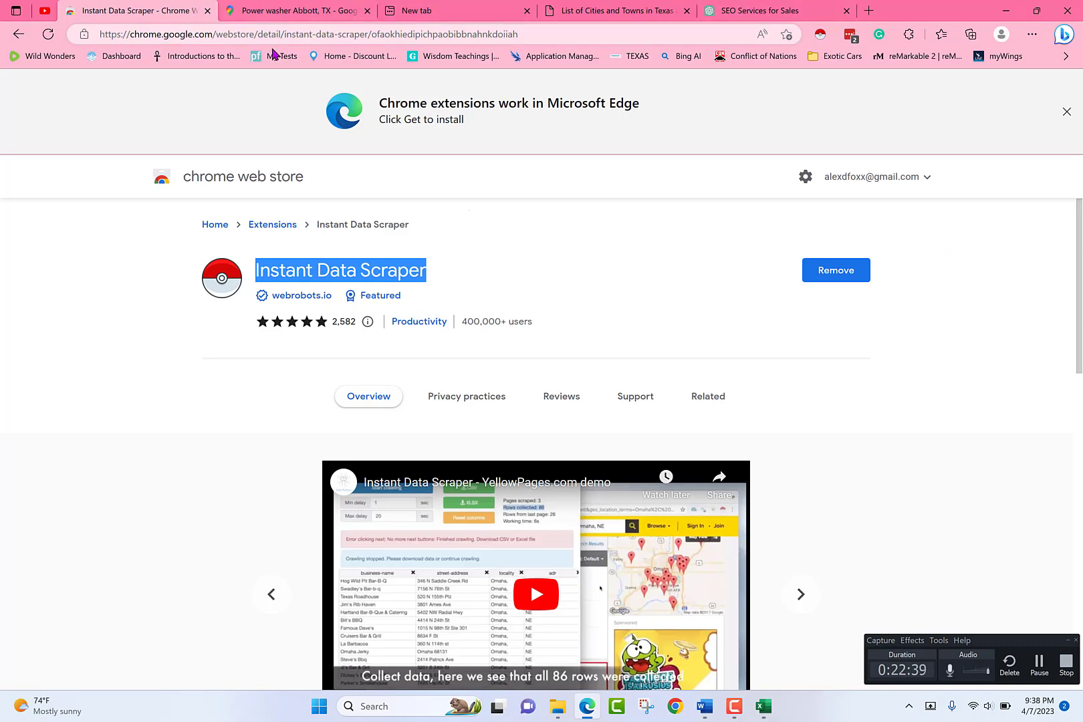
Step: Run a Bing search for 'horse' and briefly select the Horse title on the results
left_click(256, 34)
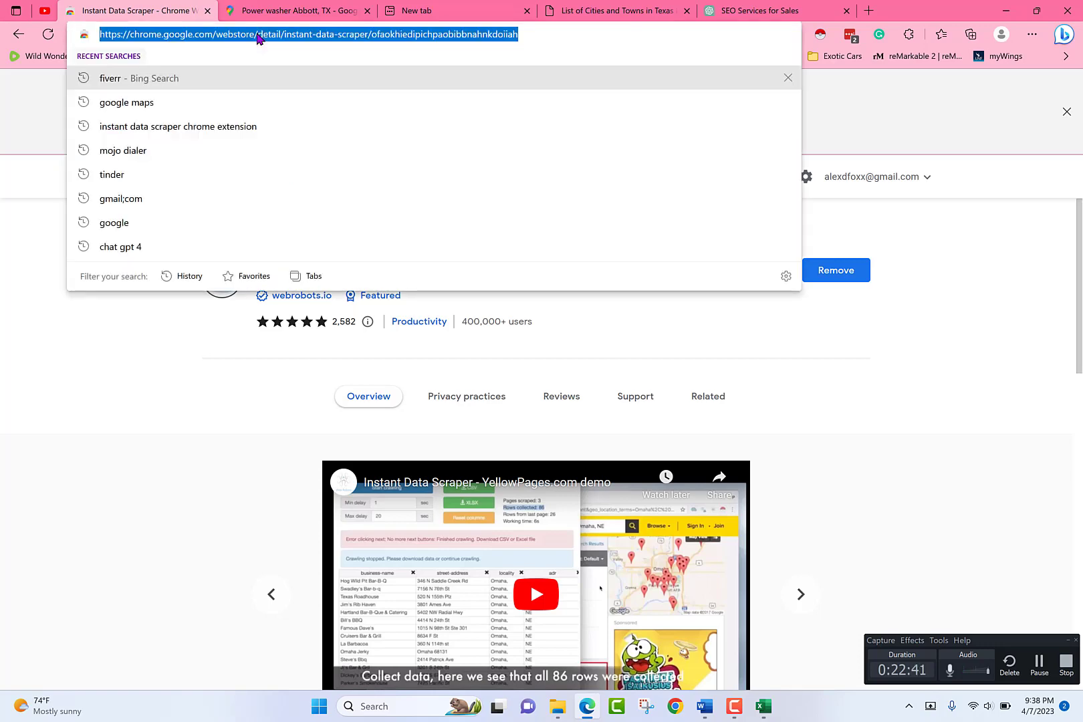
type("hprse")
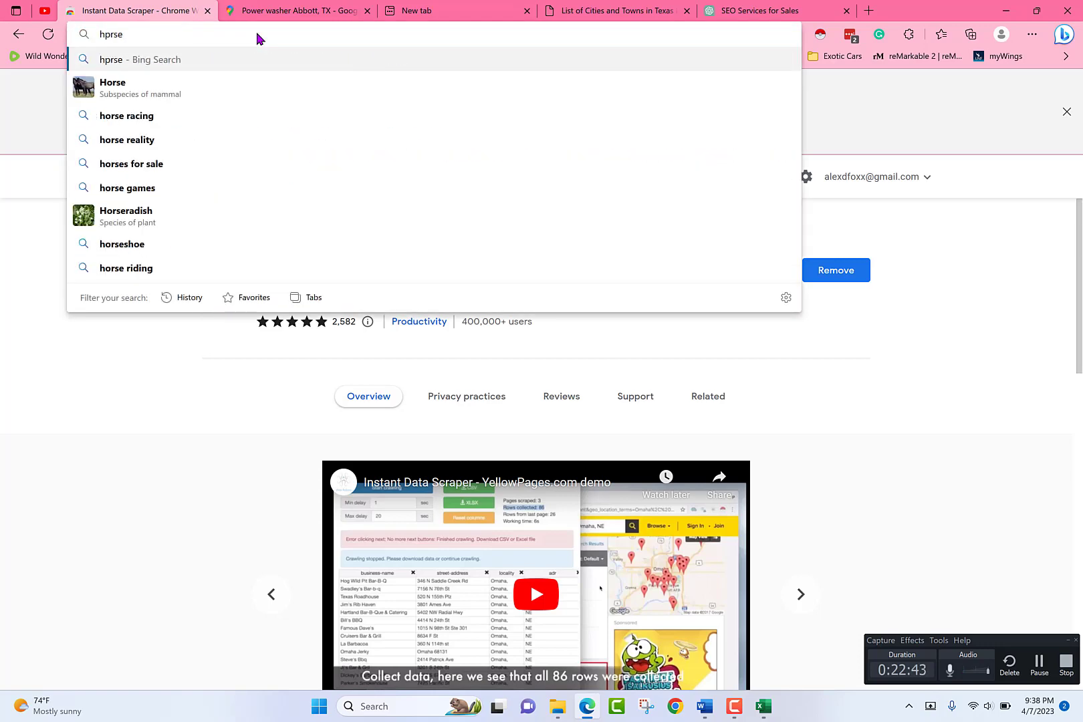
key("BackSpace")
key("BackSpace")
key("BackSpace")
key("BackSpace")
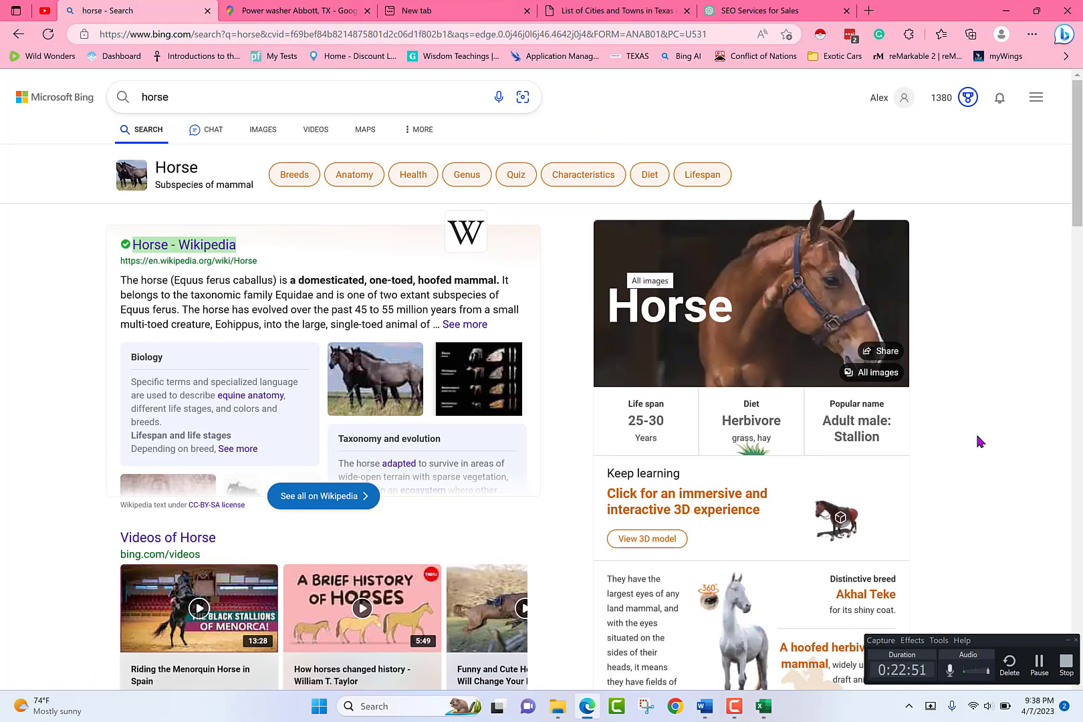
left_click_drag(610, 306, 744, 315)
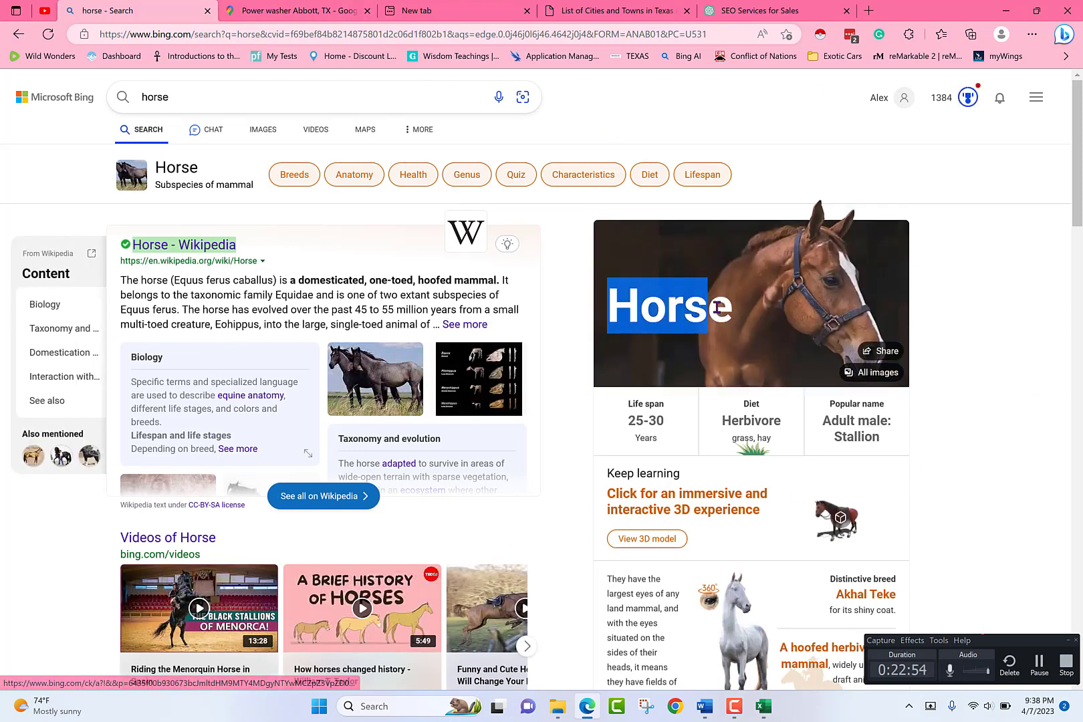
left_click(973, 248)
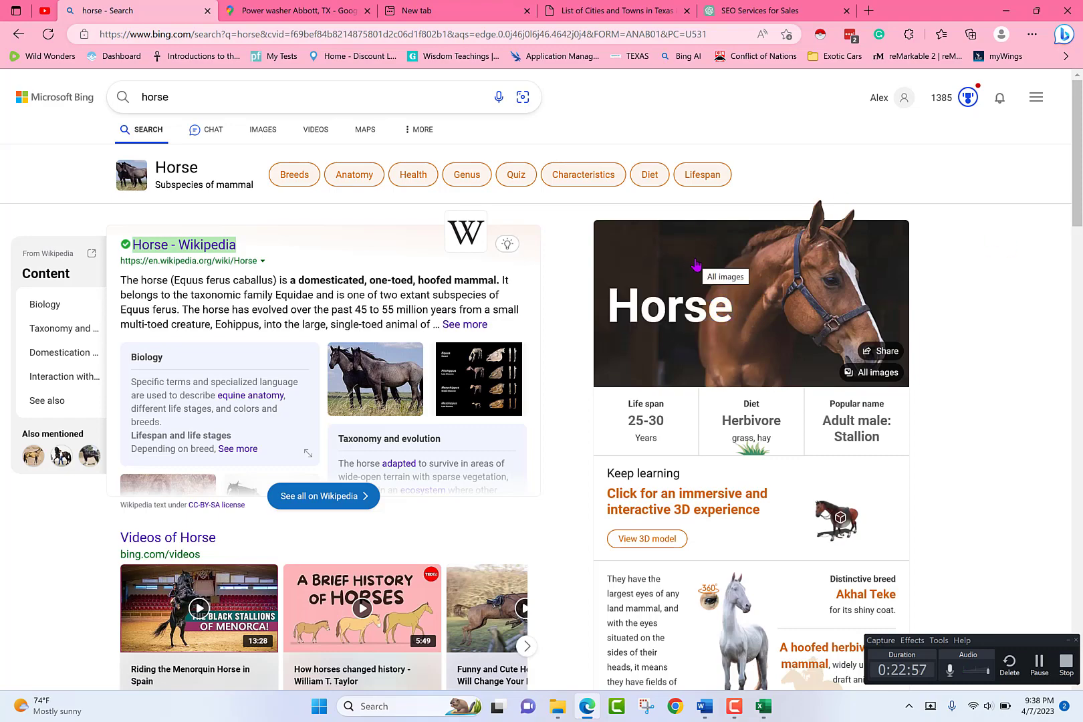
Step: Pass through the Google Maps results and Word script to the google (2) leads workbook in Excel
left_click(309, 9)
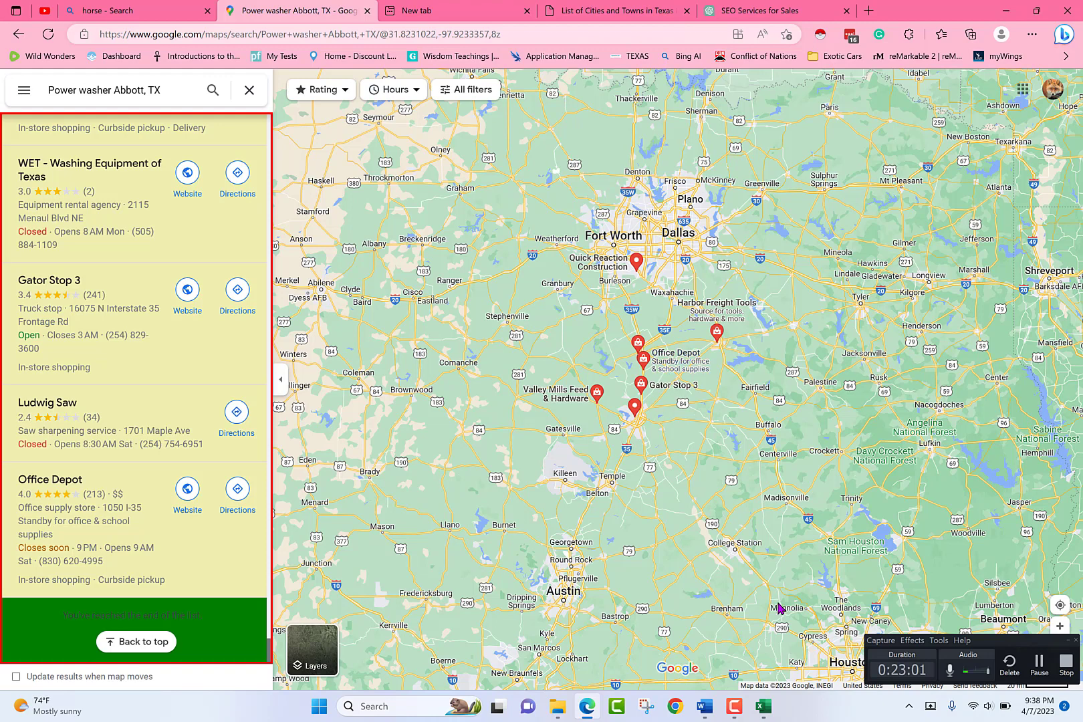
left_click(704, 706)
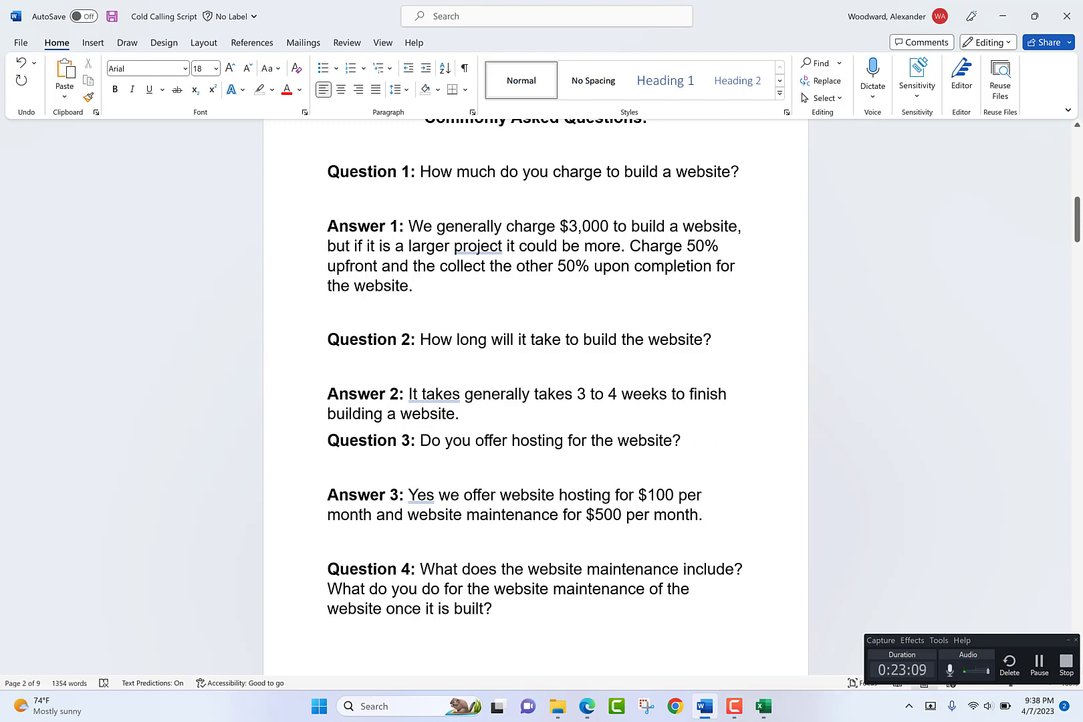
left_click(762, 706)
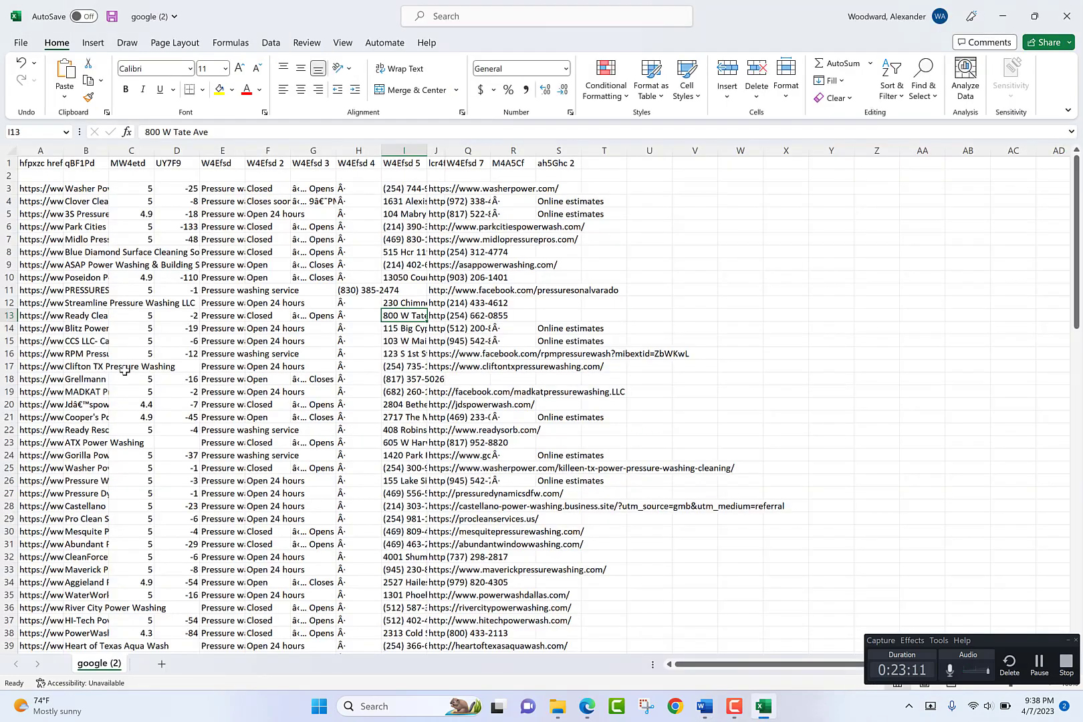